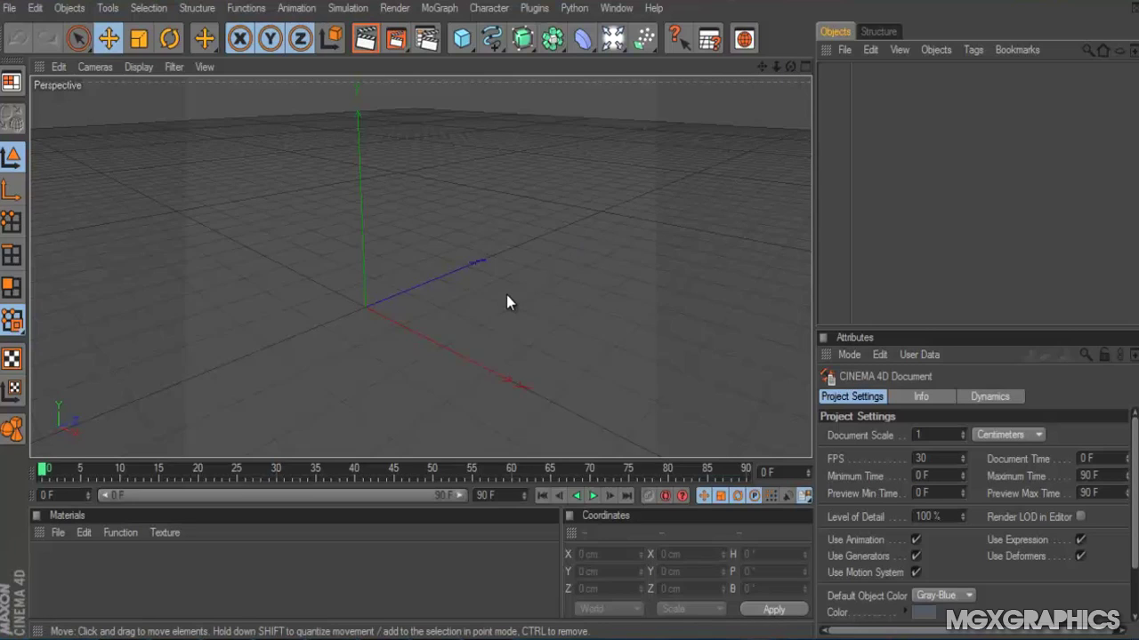
Activate the Live Selection tool, switch back to the Move tool, and check the recently used tools
left_click(76, 39)
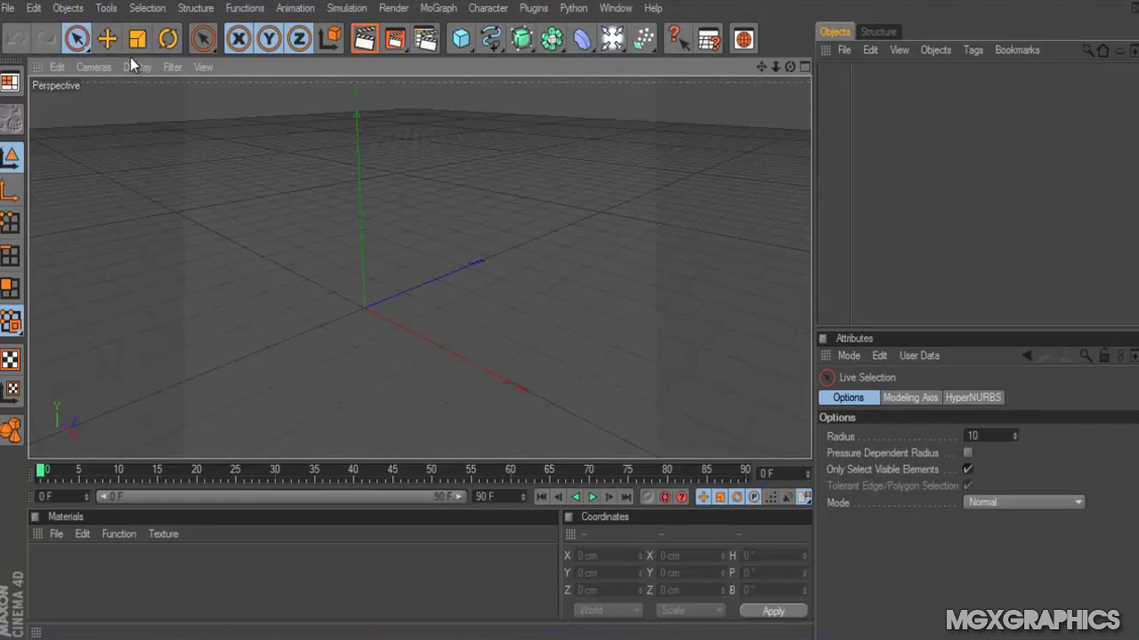
left_click(107, 40)
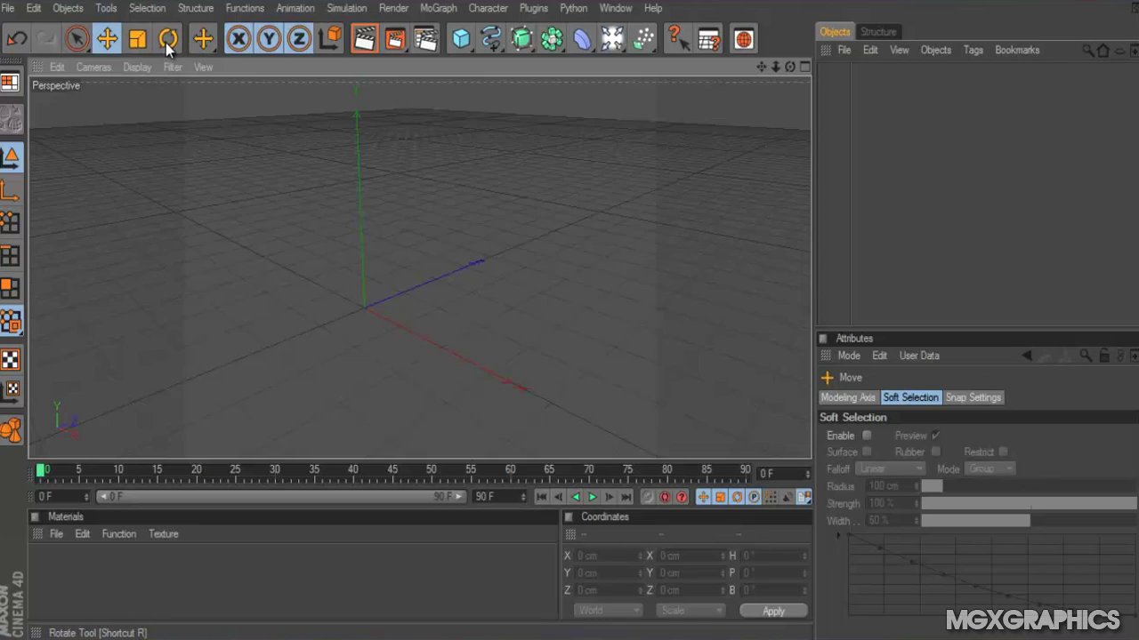
left_click(213, 41)
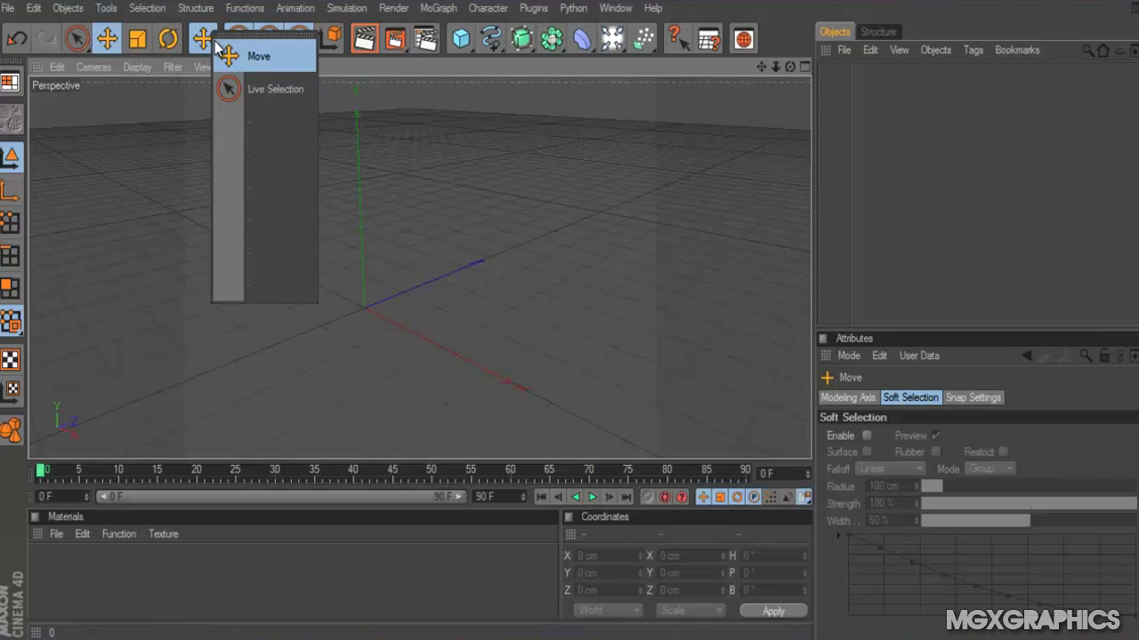
left_click(221, 49)
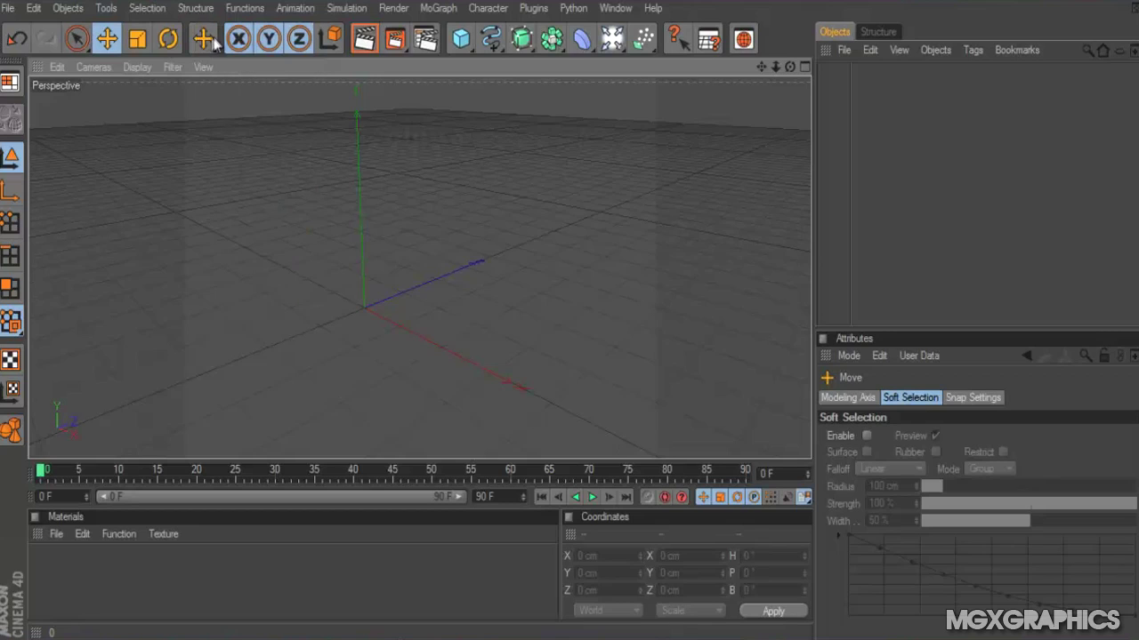
Toggle the X, Y and Z axis locks off and back on
left_click(233, 41)
left_click(237, 40)
left_click(269, 40)
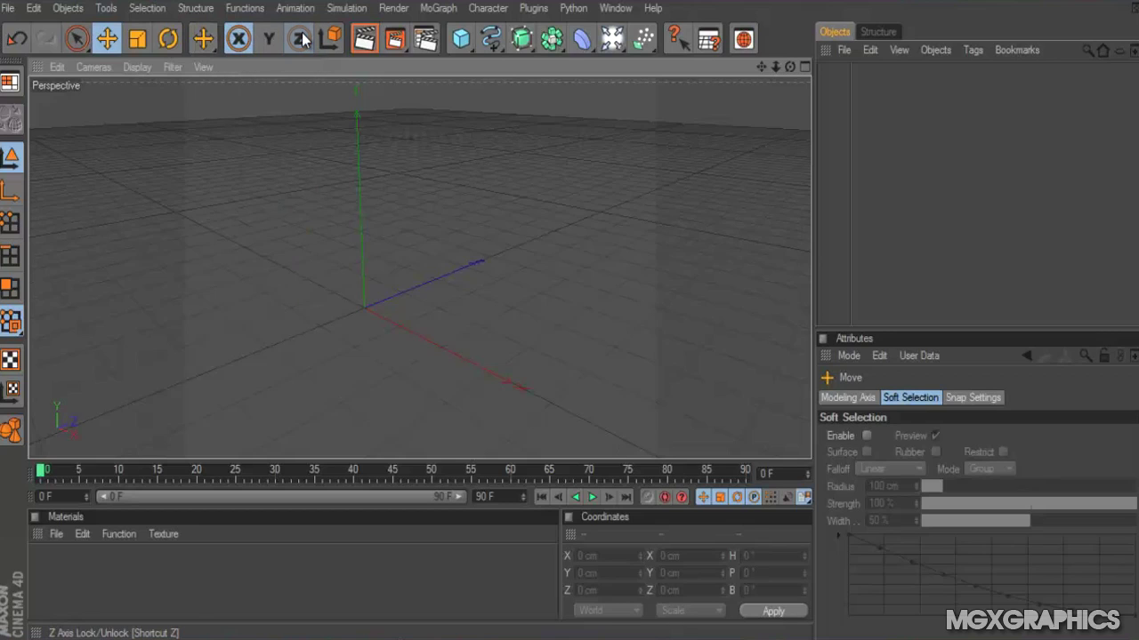
left_click(267, 39)
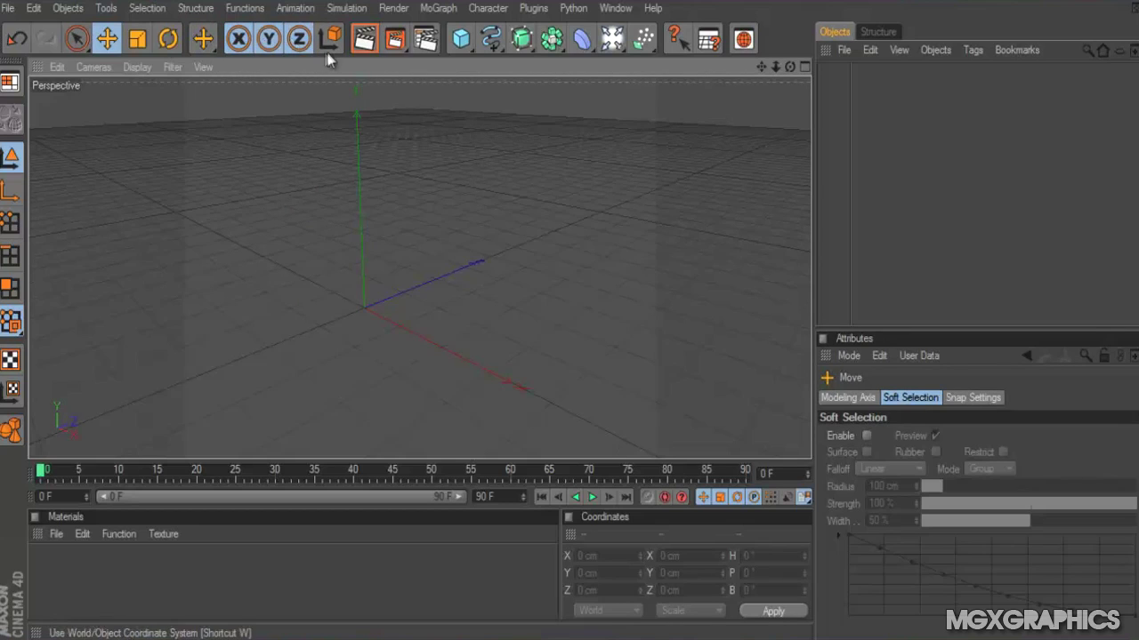
Render the active view, and examine the General, Output, Save, Multi-Pass, Anti-Aliasing and Options pages of the render settings
left_click(374, 40)
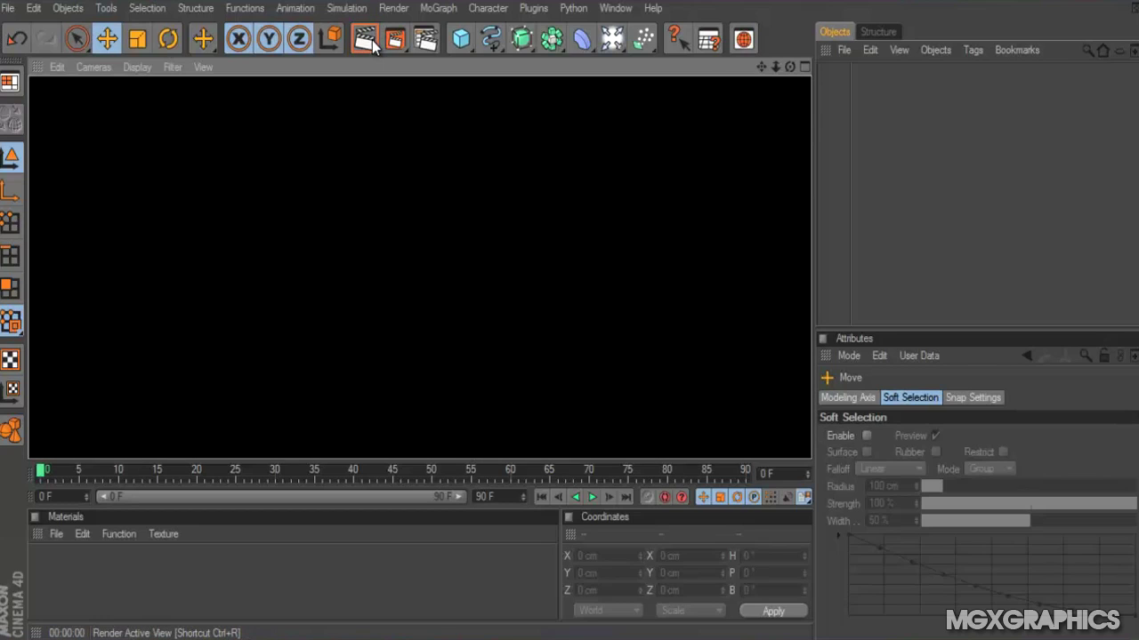
left_click(434, 42)
left_click_drag(361, 11, 357, 49)
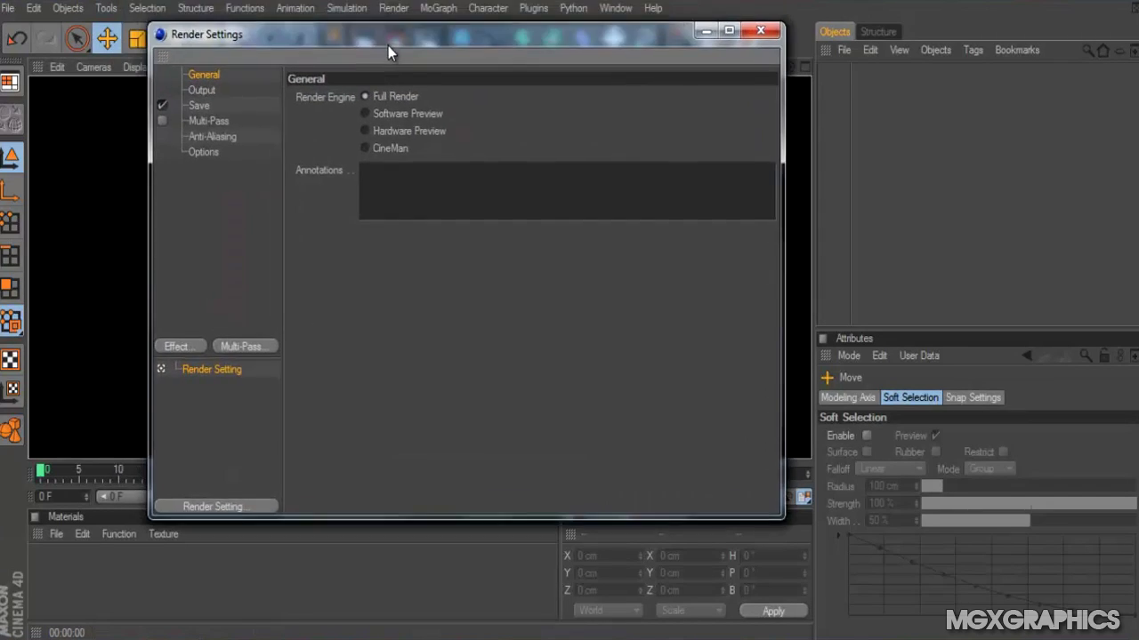
left_click(171, 87)
left_click(163, 70)
left_click(165, 100)
left_click(163, 117)
left_click(162, 133)
left_click(167, 148)
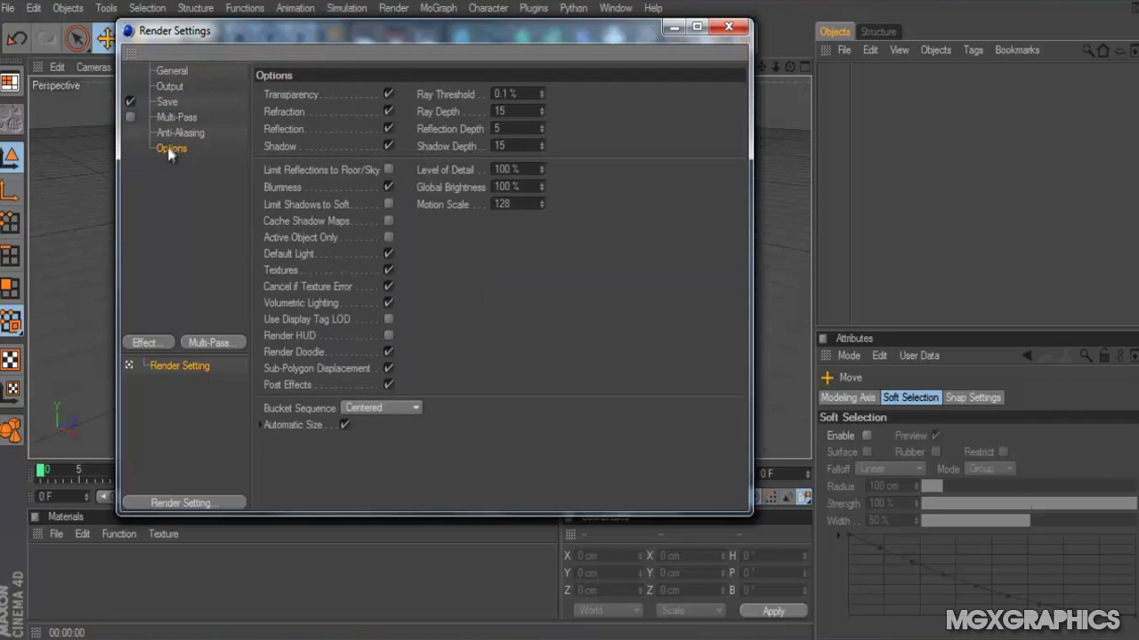
Review the available render effects without adding one, and close the render settings
left_click(141, 343)
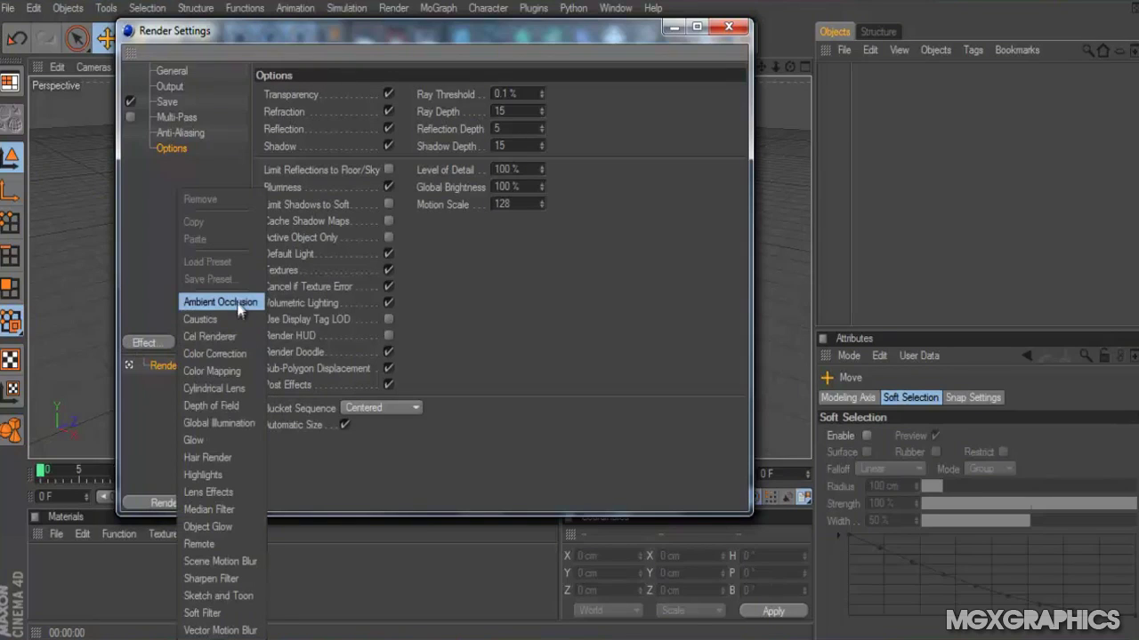
left_click(151, 417)
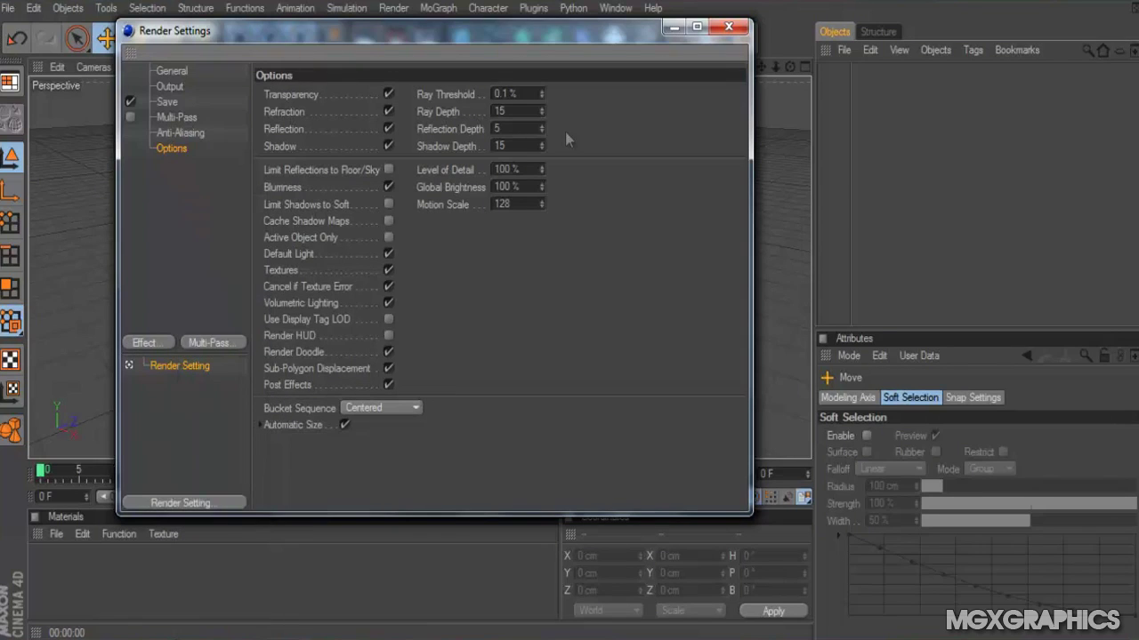
left_click(728, 27)
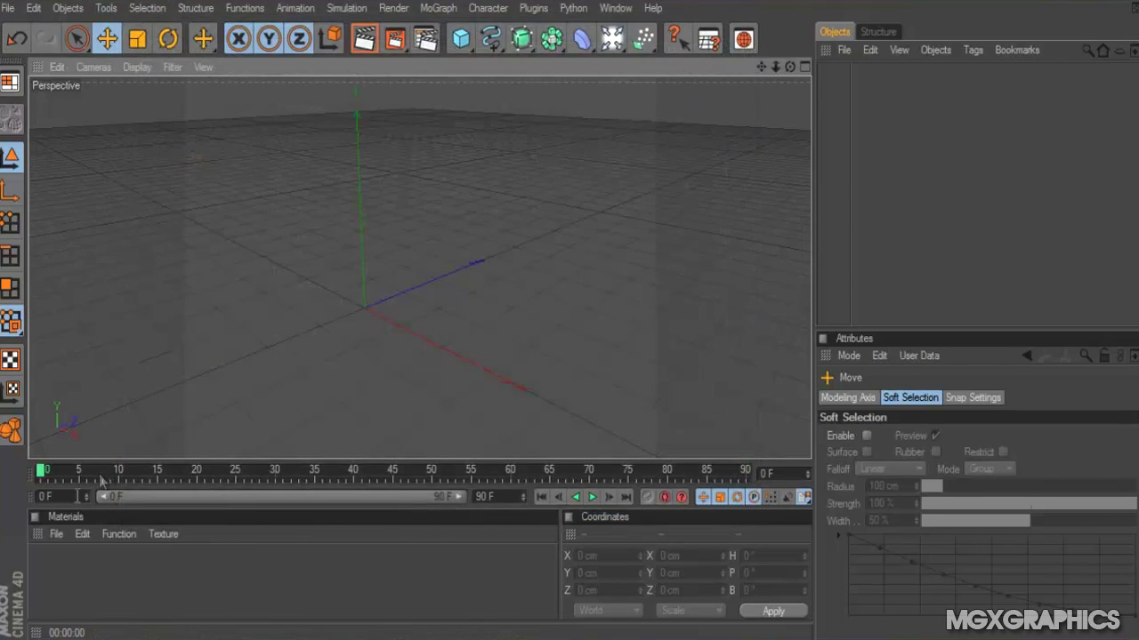
Load the glass halo fire preset from the Broadcast glossy materials, and delete it from the scene's materials
left_click(55, 534)
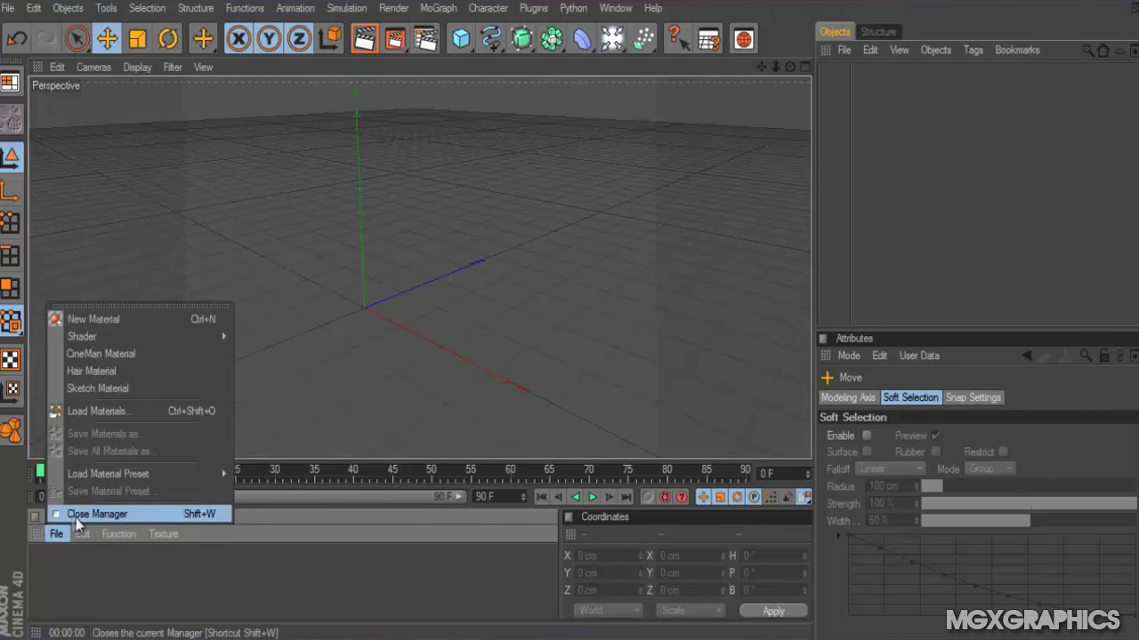
mouse_move(120, 476)
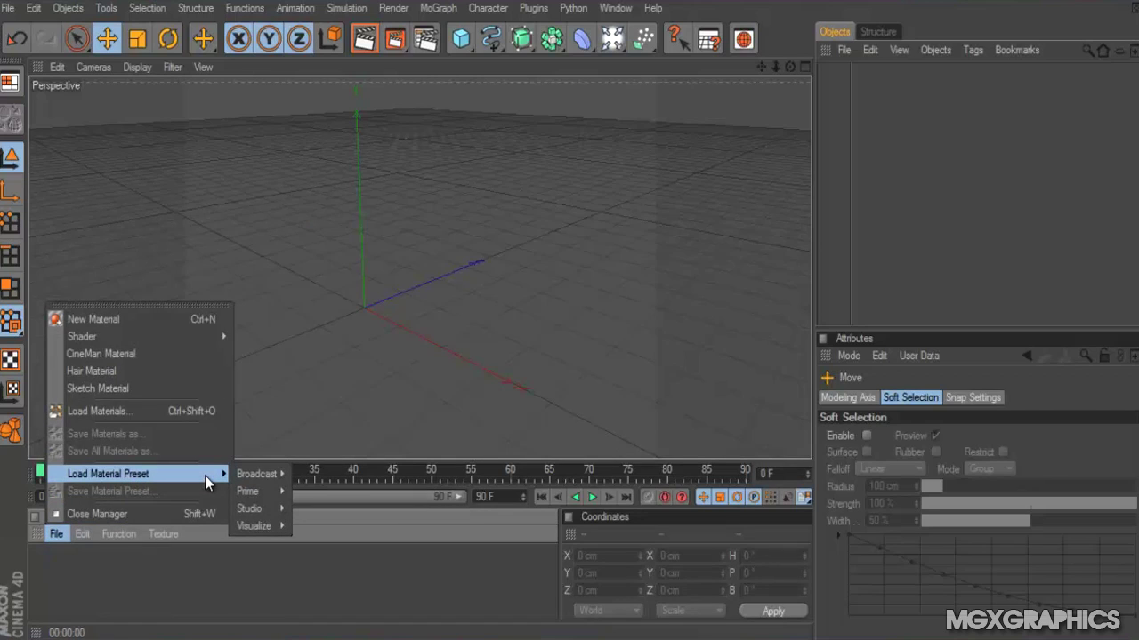
mouse_move(257, 474)
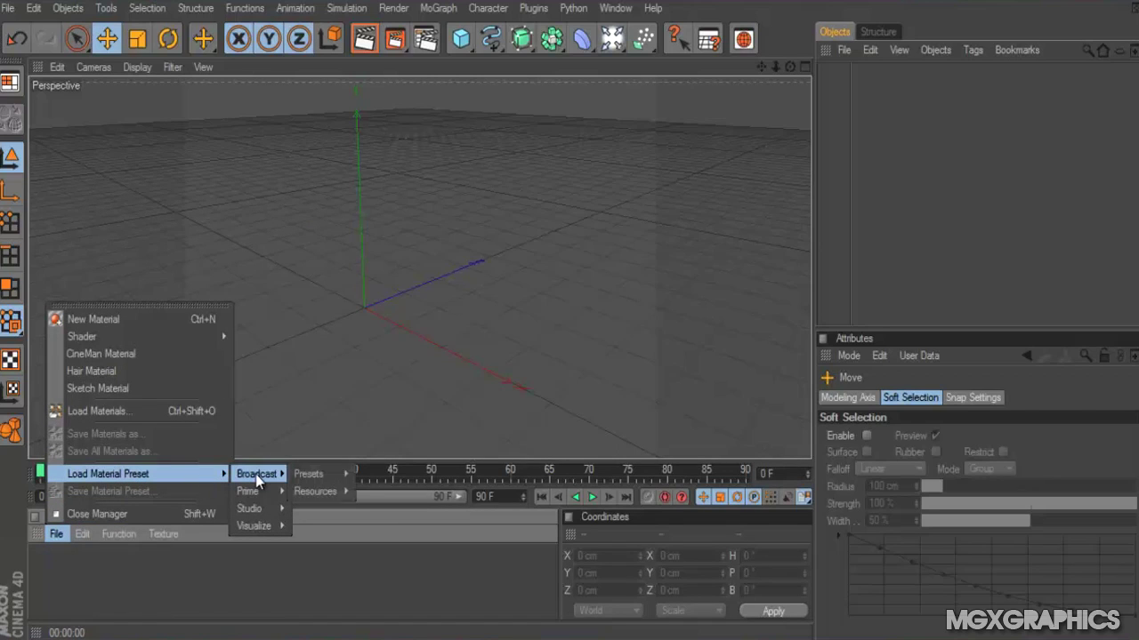
mouse_move(321, 491)
mouse_move(374, 492)
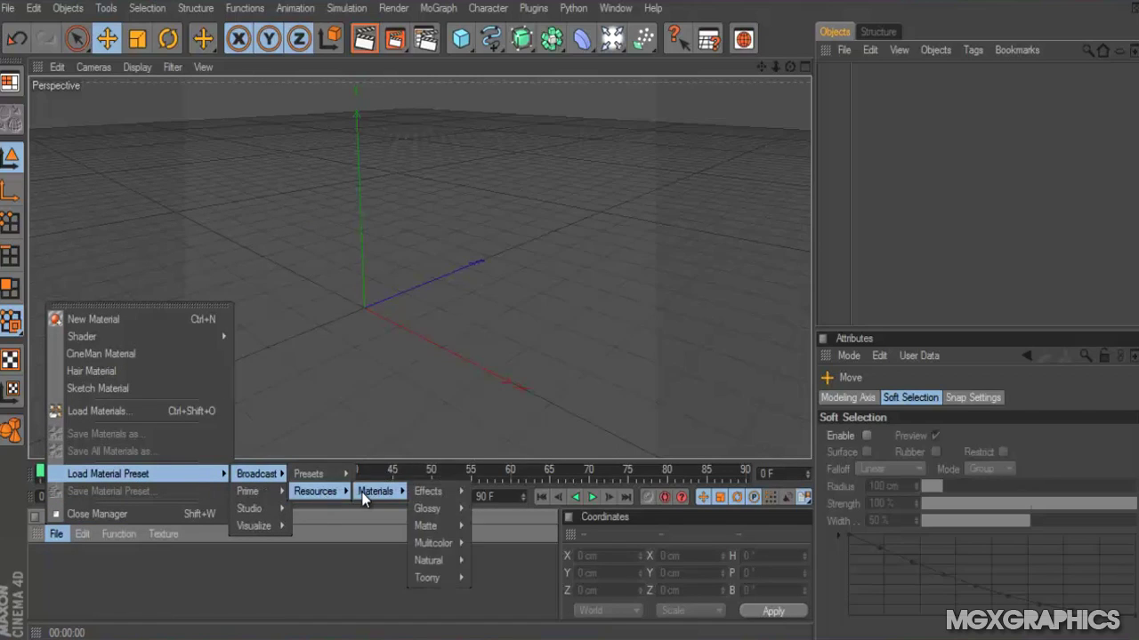
mouse_move(436, 508)
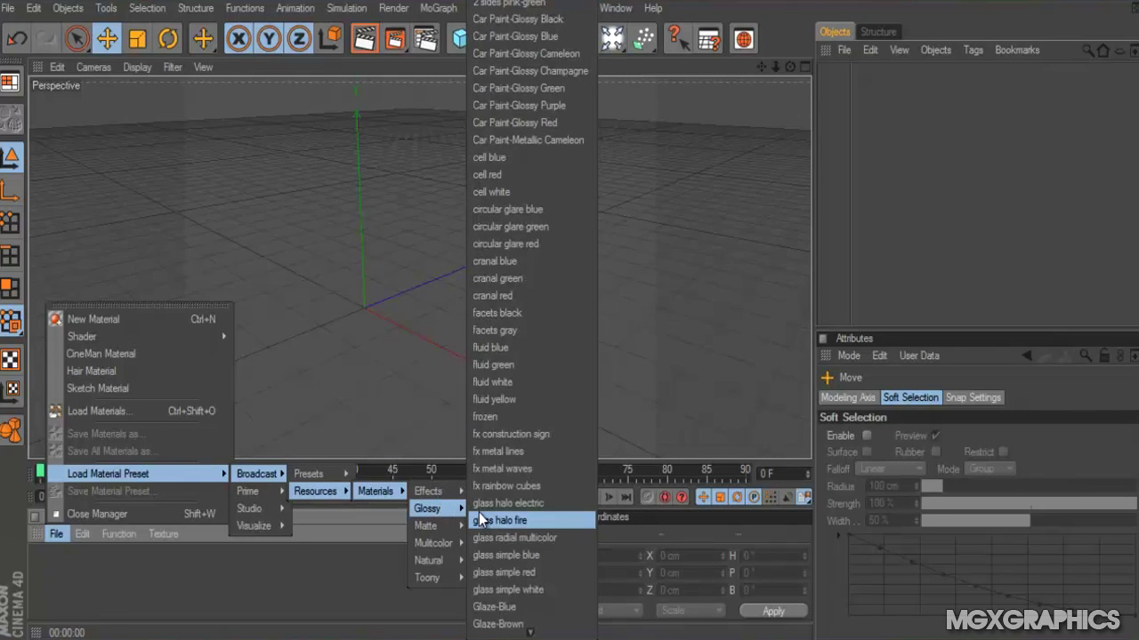
left_click(481, 518)
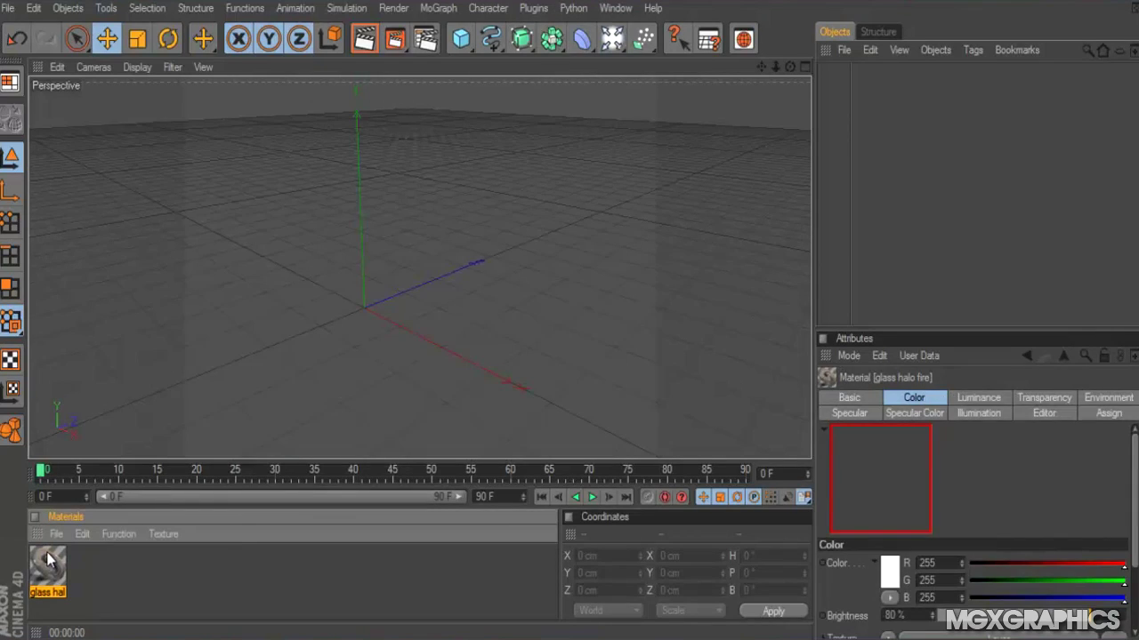
key("Delete")
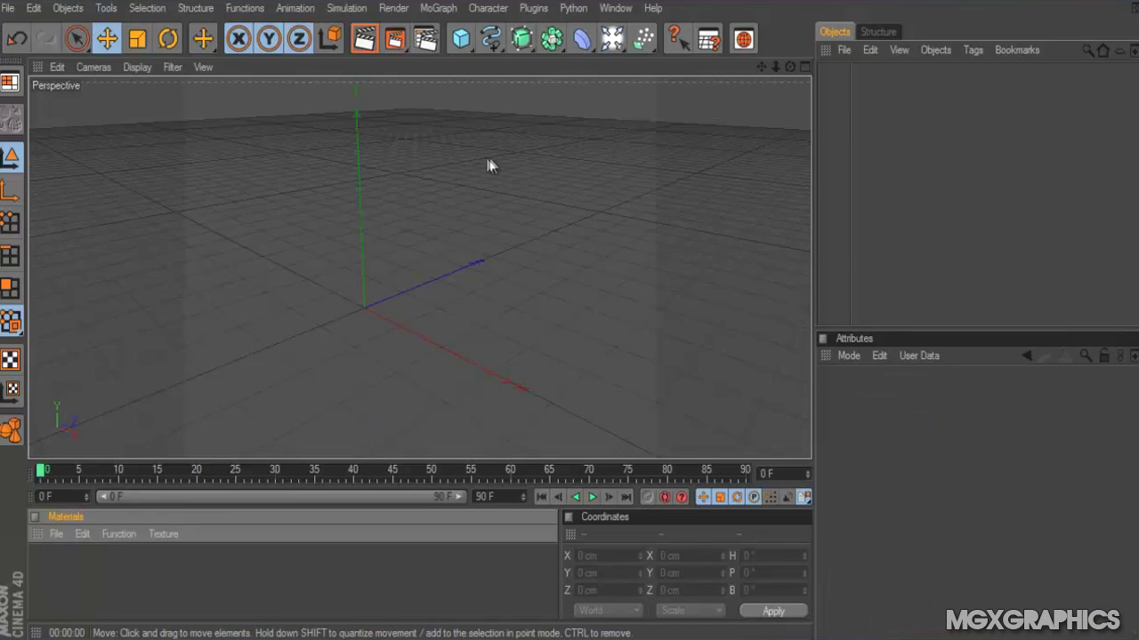
Add a cube primitive and move it along its axes to about X 6.5, Y 6 and Z 94 cm
left_click(454, 41)
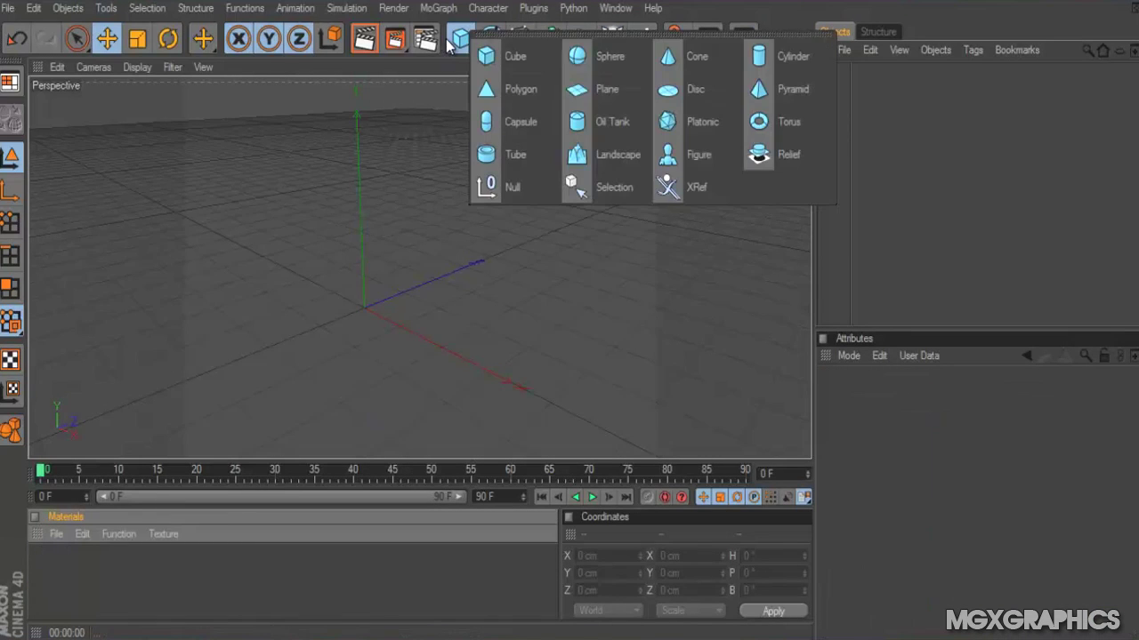
left_click(527, 59)
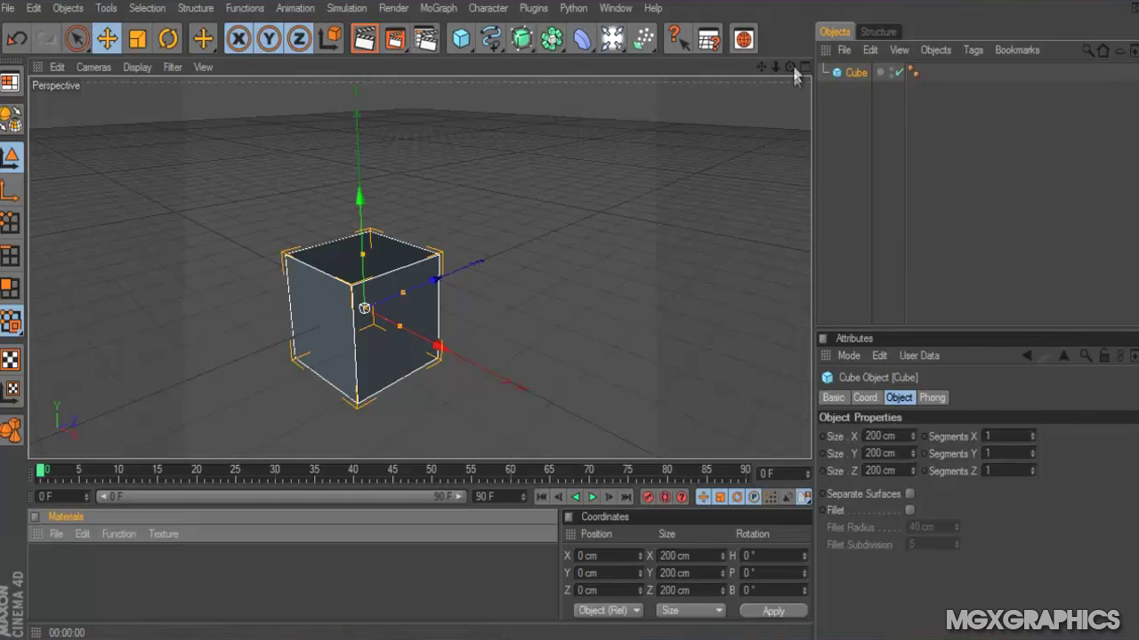
left_click_drag(364, 240, 569, 313)
left_click_drag(473, 359, 569, 311)
left_click_drag(446, 281, 571, 312)
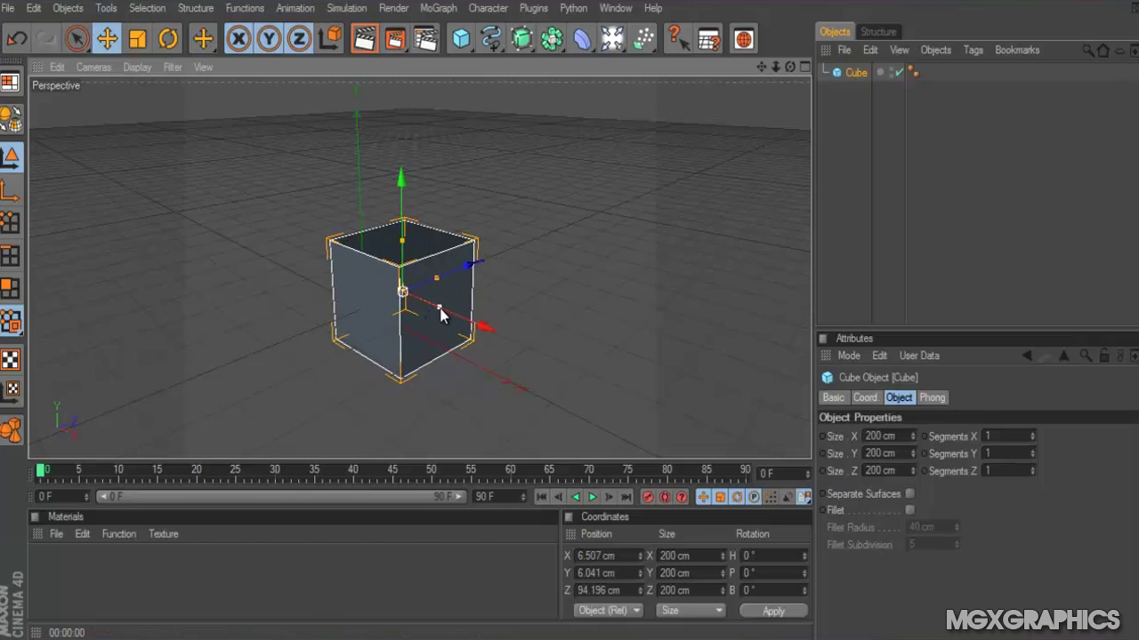
Resize the cube with its handles to about 191 × 191 × 222 cm, and delete it
left_click_drag(440, 310, 570, 312)
left_click_drag(402, 242, 570, 315)
left_click_drag(434, 279, 803, 132)
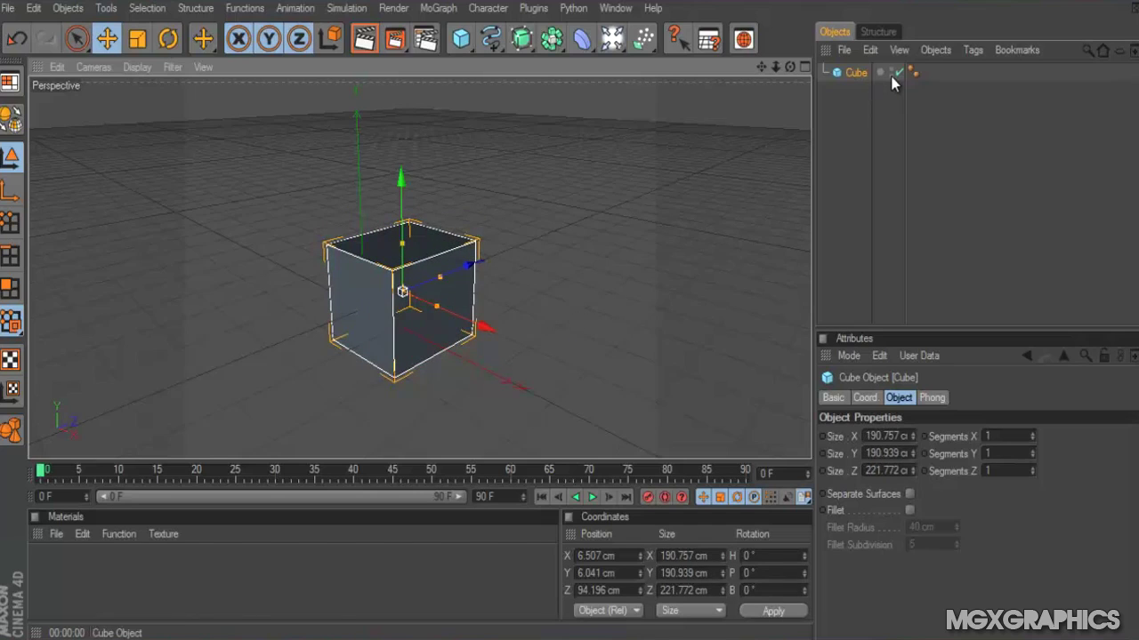
key("Delete")
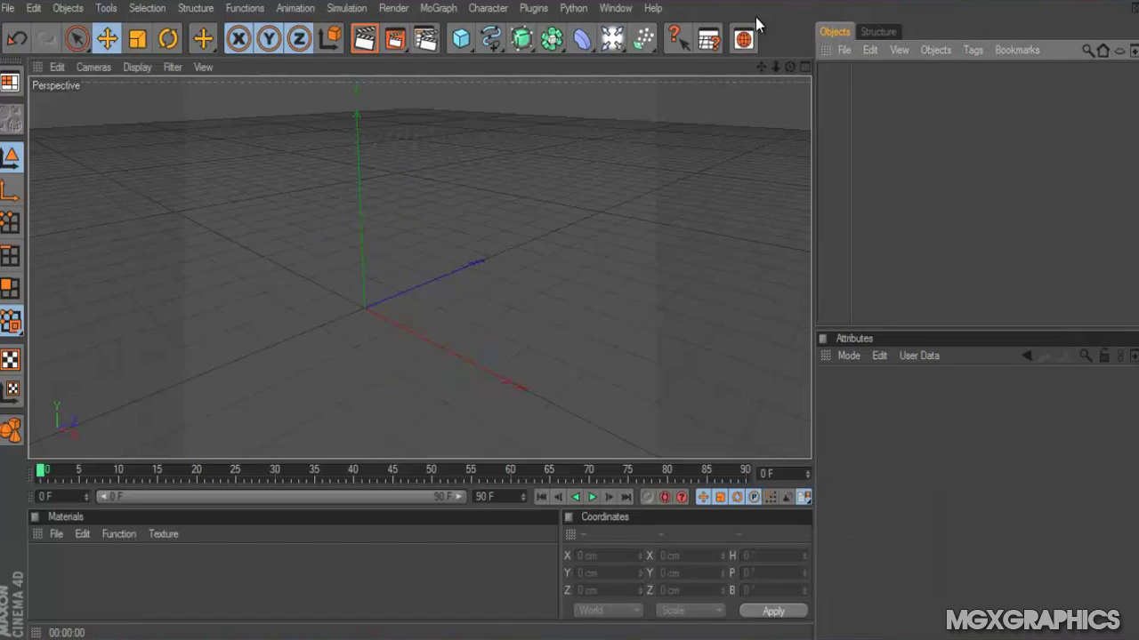
Add a star spline to the scene and delete it
left_click(492, 41)
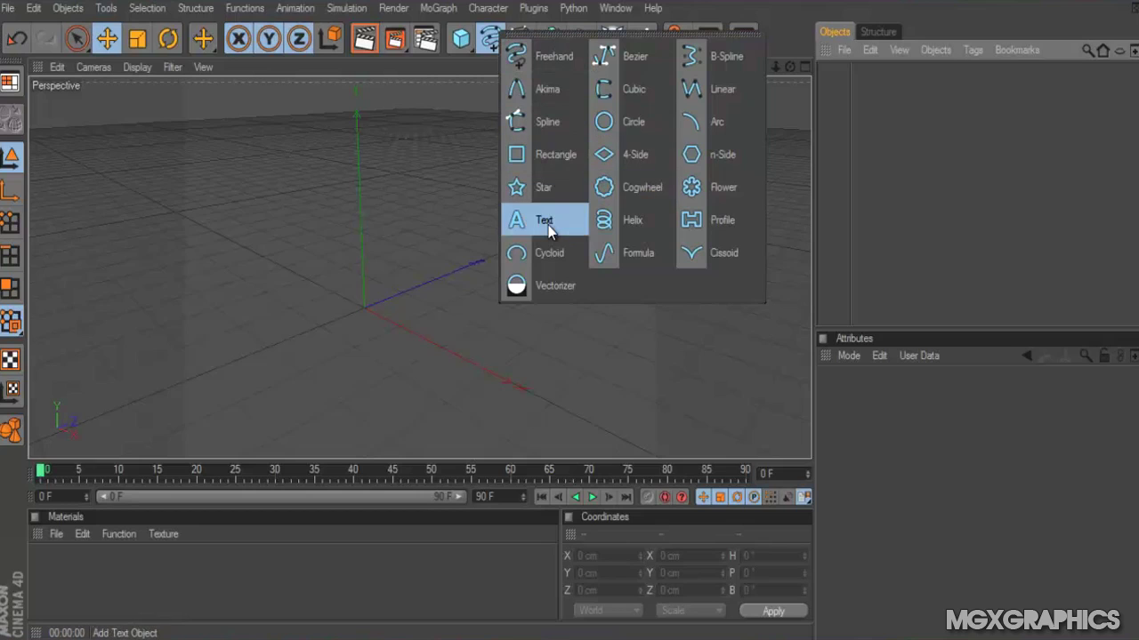
left_click(533, 192)
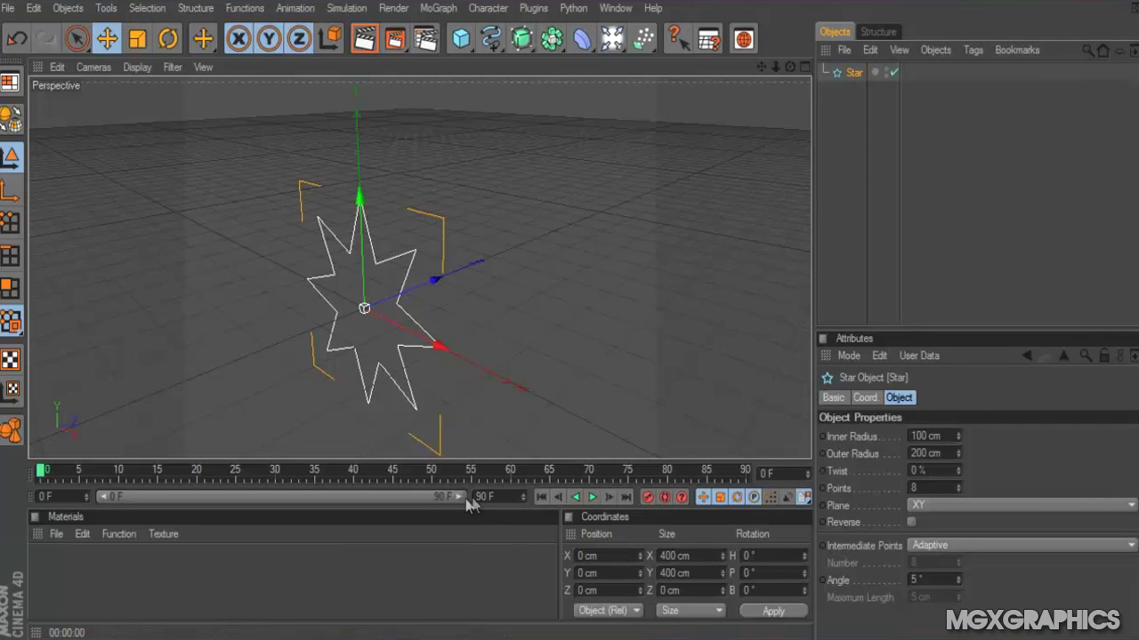
left_click(838, 77)
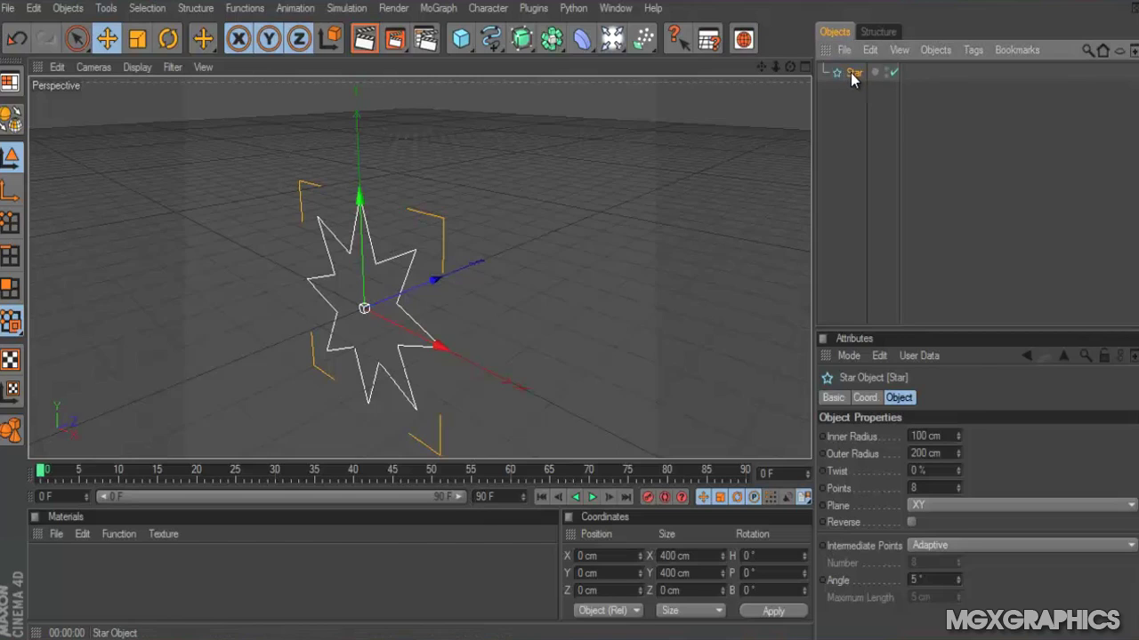
key("Delete")
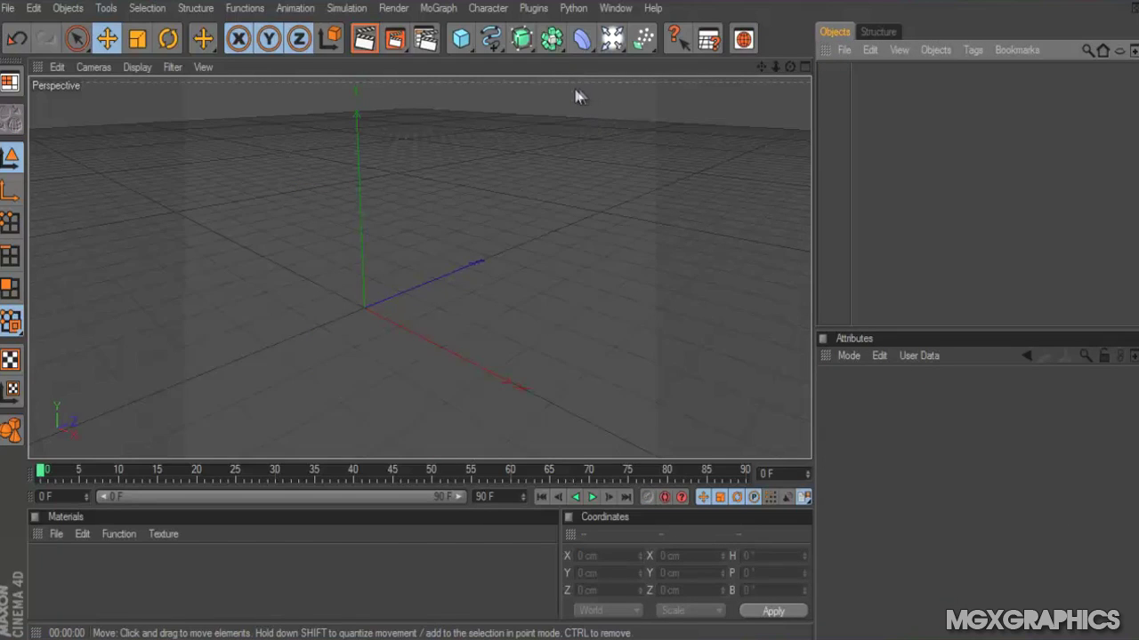
left_click(521, 38)
left_click(564, 39)
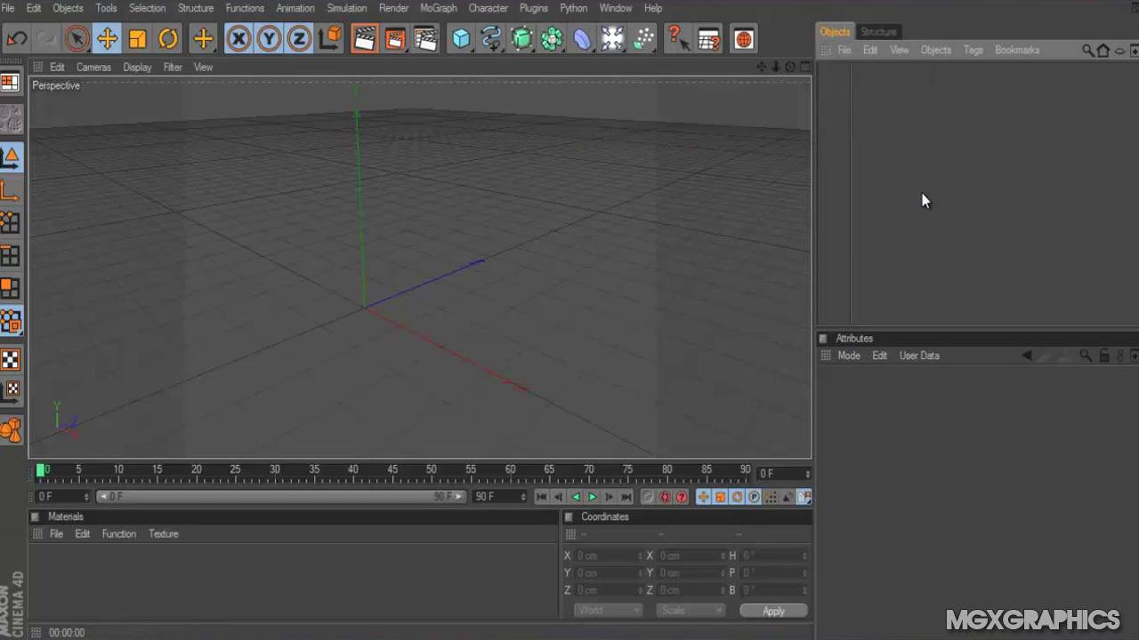
left_click(581, 39)
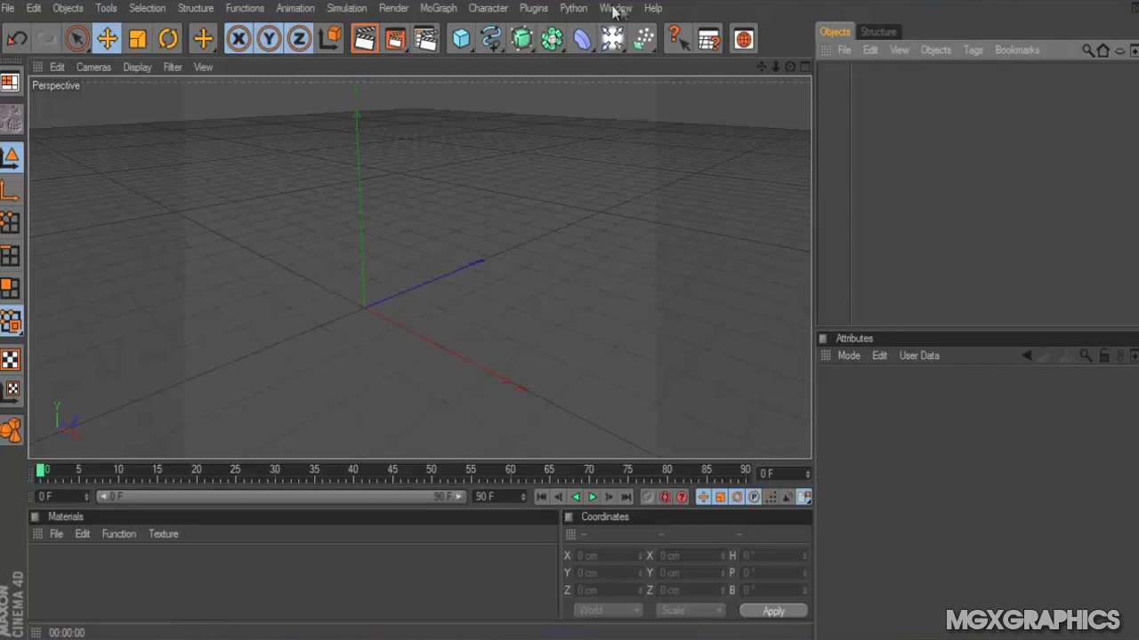
left_click(611, 39)
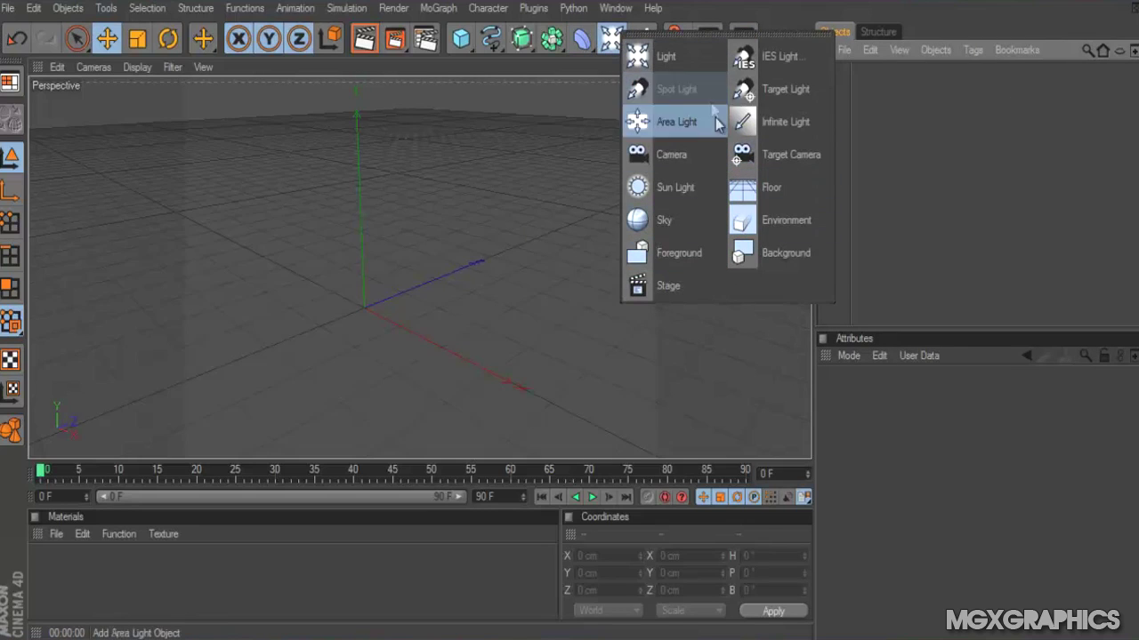
left_click(642, 39)
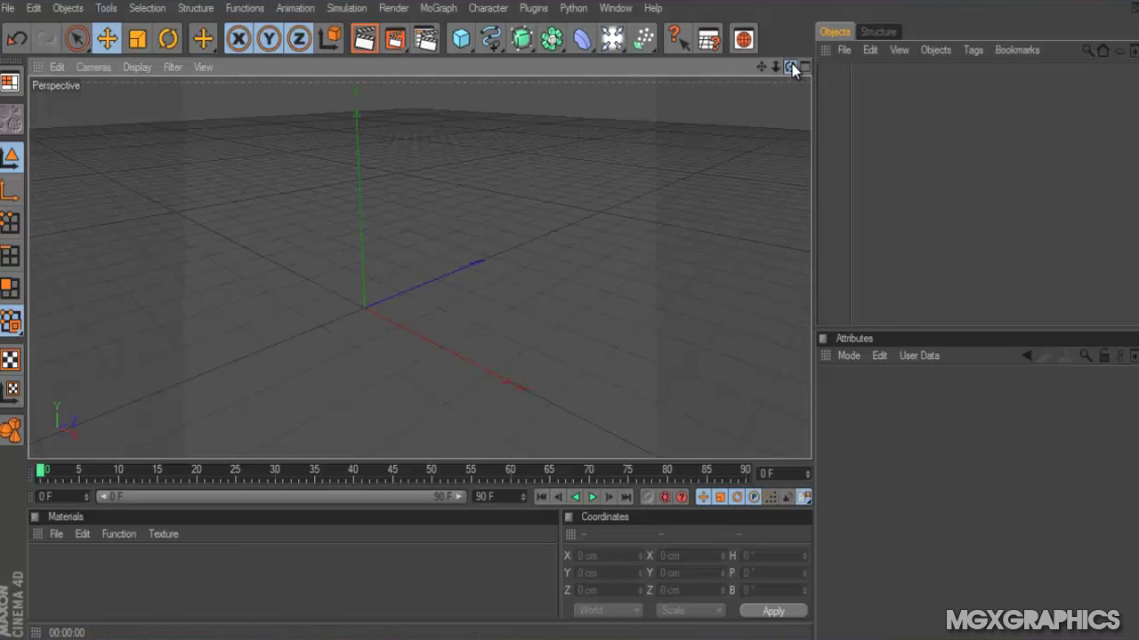
Orbit and pan the perspective view to a low angle looking across the grid along the X axis
left_click_drag(794, 69, 571, 312)
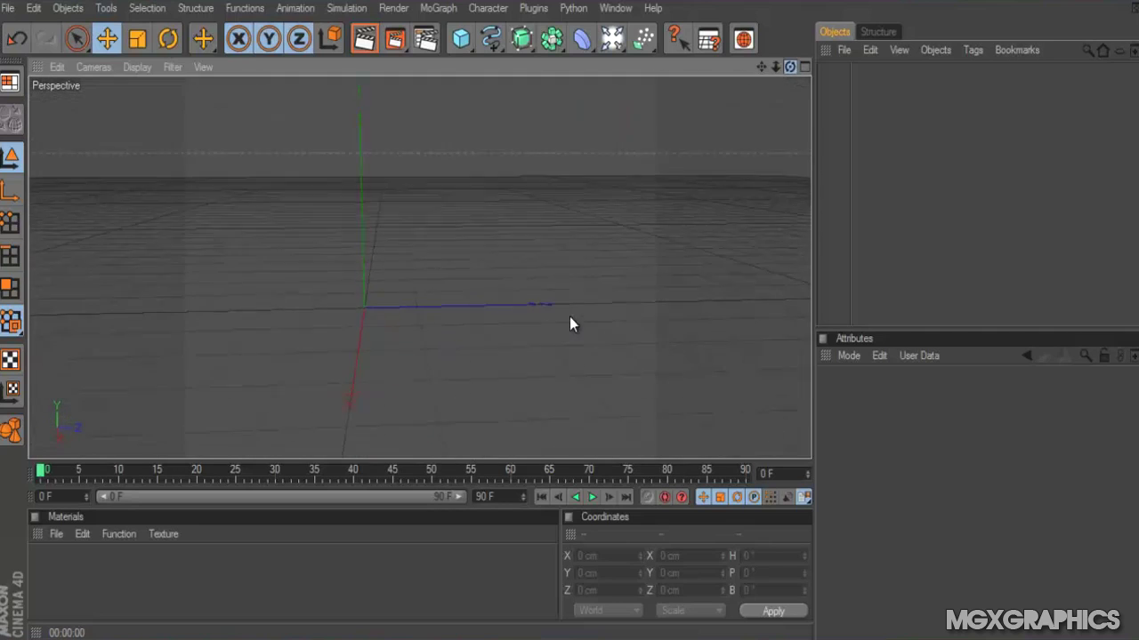
left_click_drag(761, 67, 587, 318)
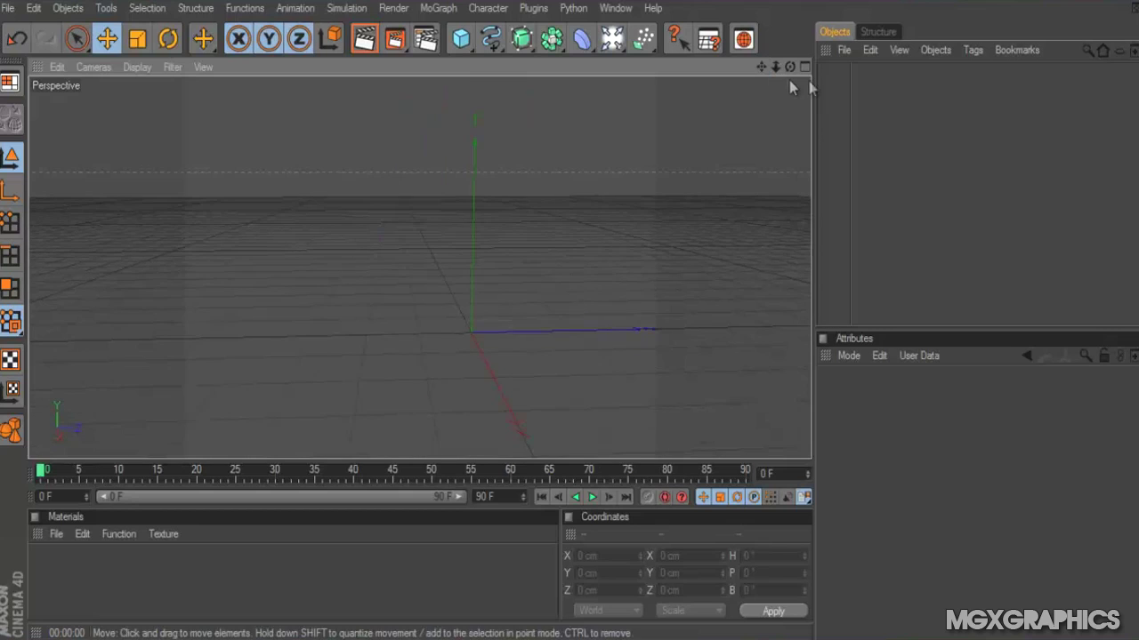
left_click_drag(788, 67, 570, 312)
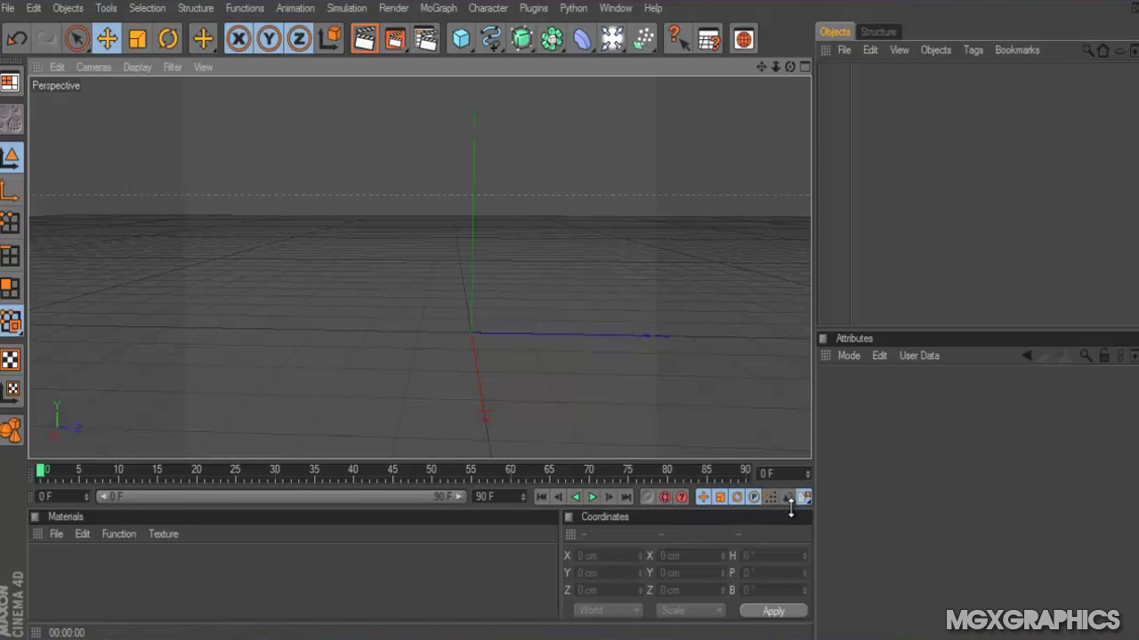
Play the empty animation briefly, stop it, and return the playhead to frame 0
left_click(593, 497)
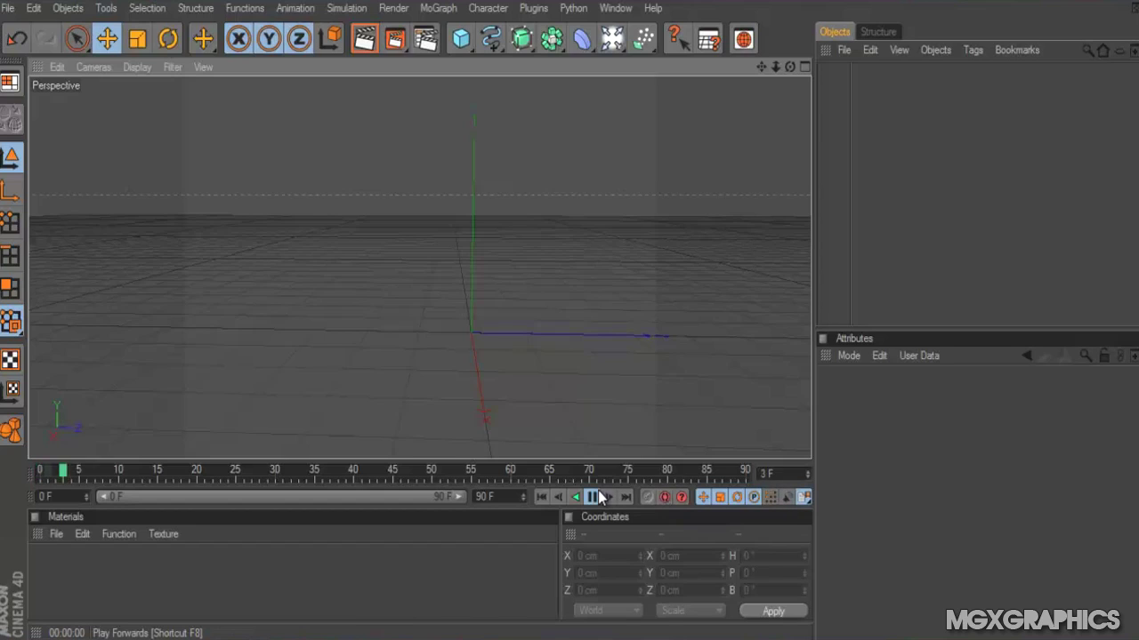
left_click(593, 497)
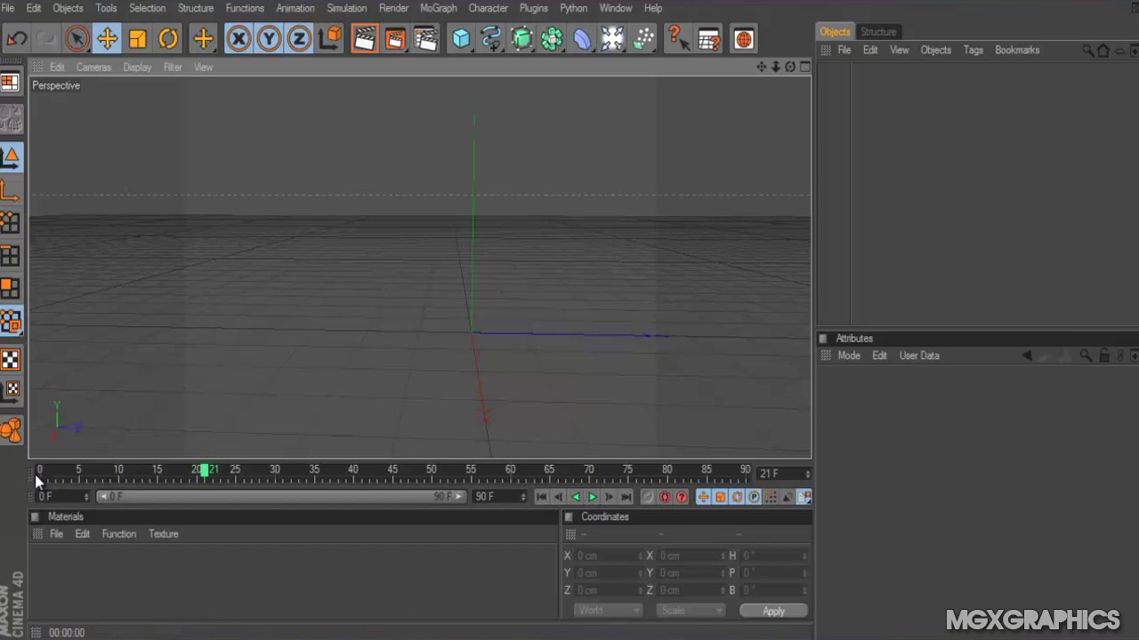
left_click(43, 473)
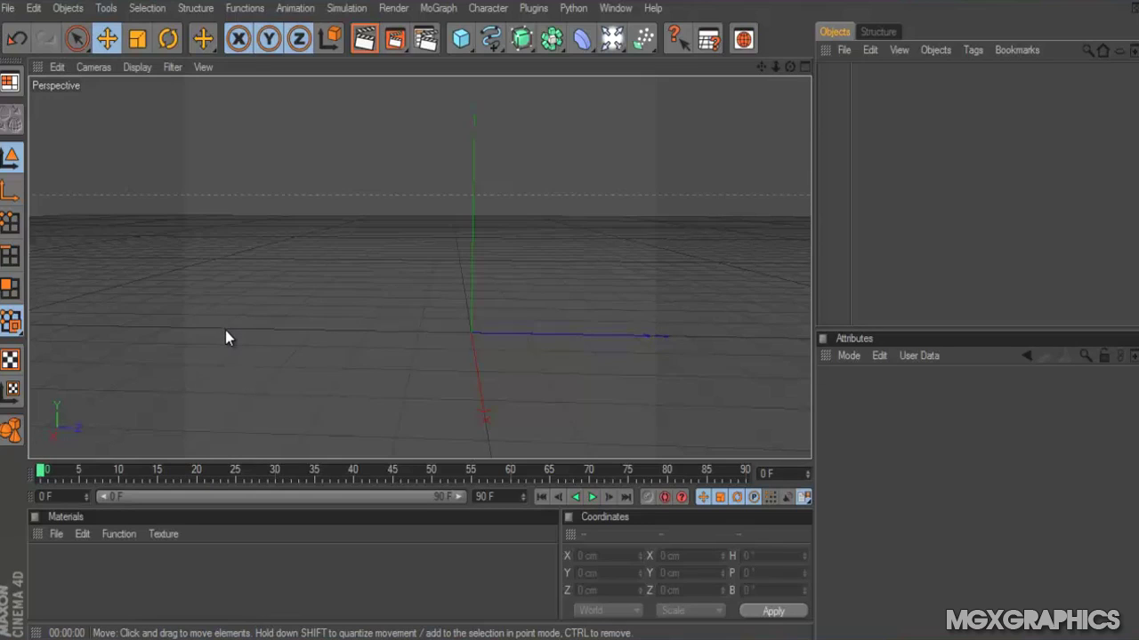
Add a MoText object and orbit the perspective view to see its extruded letters from an elevated angle
left_click_drag(570, 311, 570, 319, "alt")
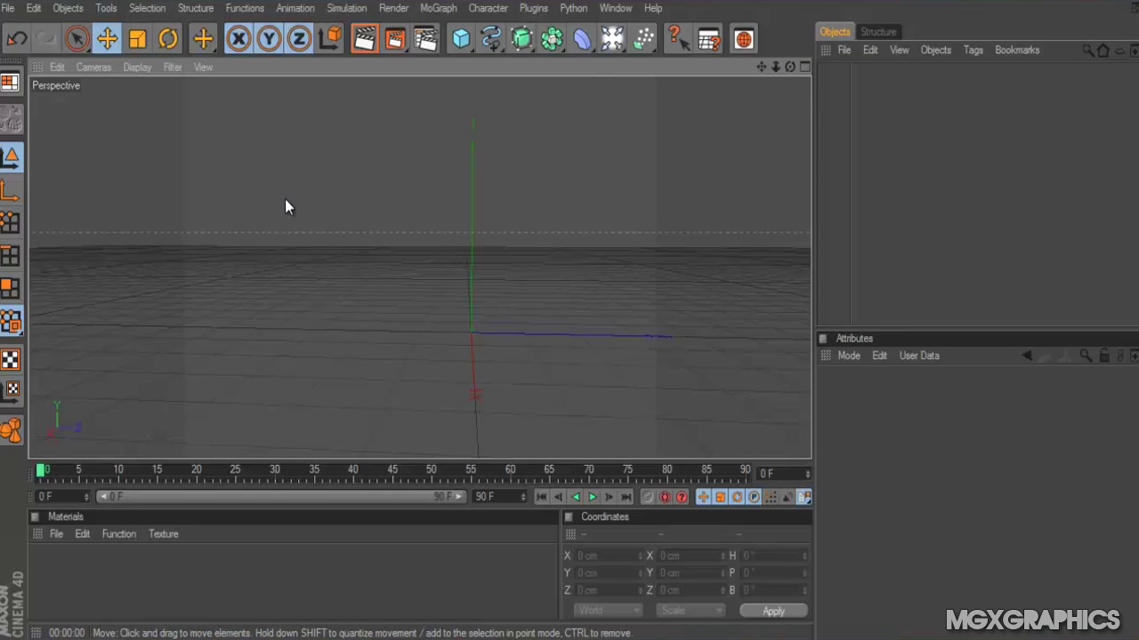
left_click(436, 9)
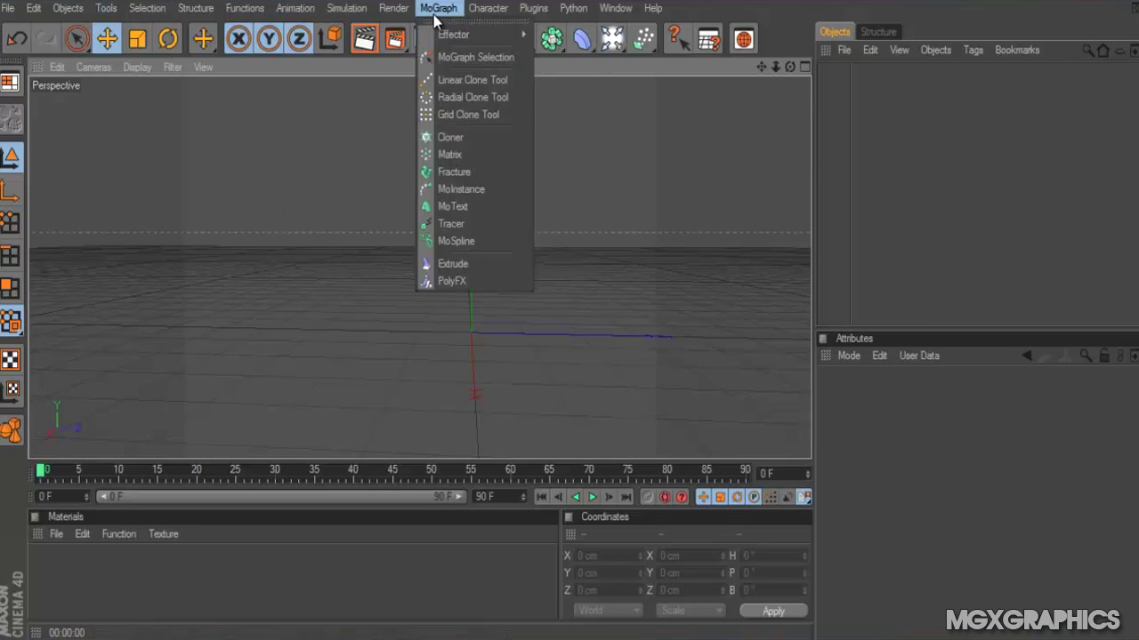
left_click(446, 206)
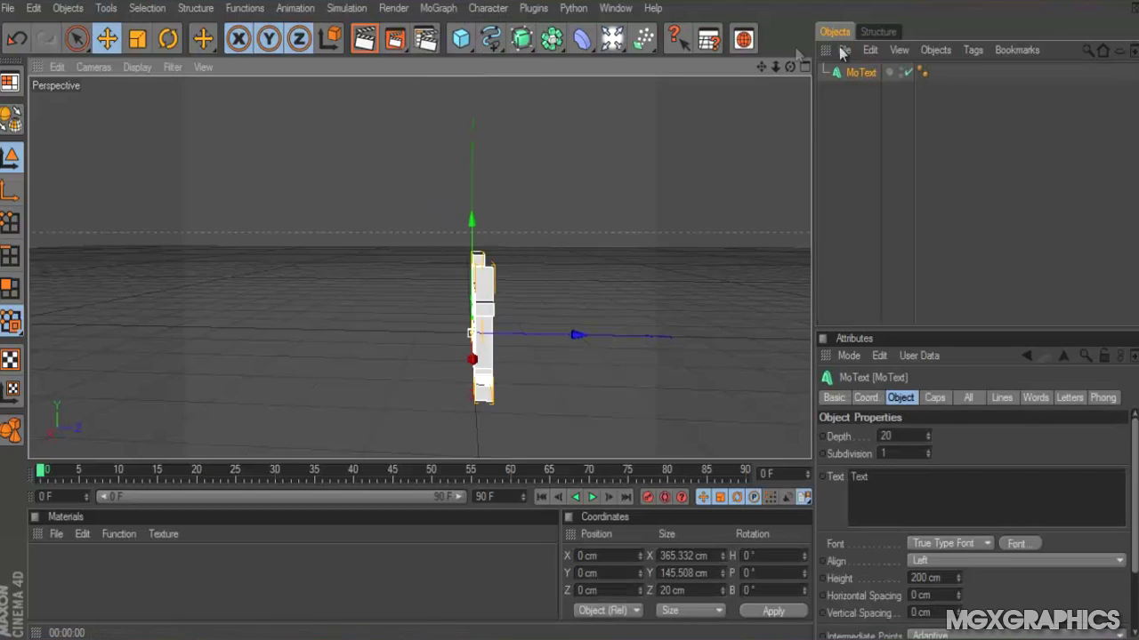
left_click_drag(788, 67, 580, 323)
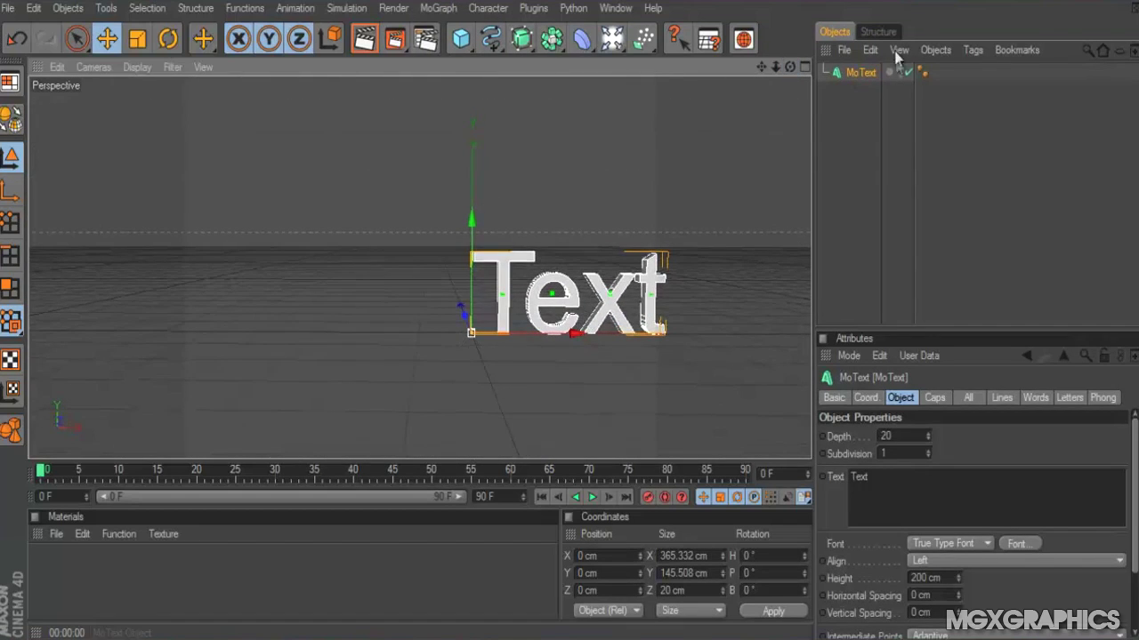
left_click_drag(761, 66, 677, 68)
left_click_drag(789, 67, 569, 311)
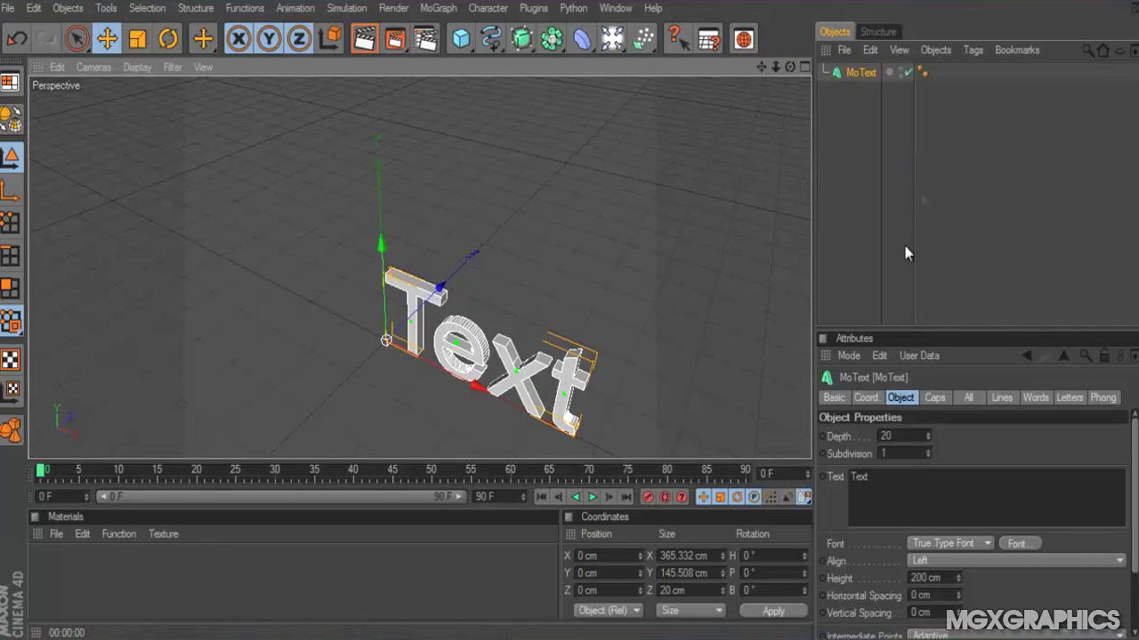
Set the MoText extrusion depth to 50
left_click(843, 434)
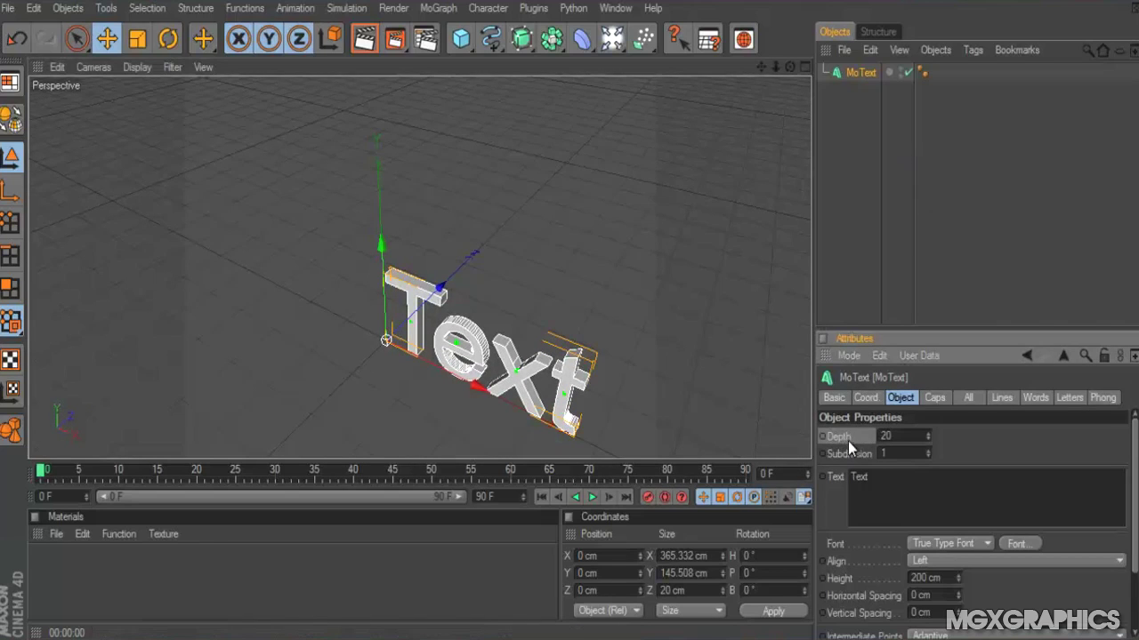
key("BackSpace")
key("BackSpace")
type("10")
type("50")
key("Return")
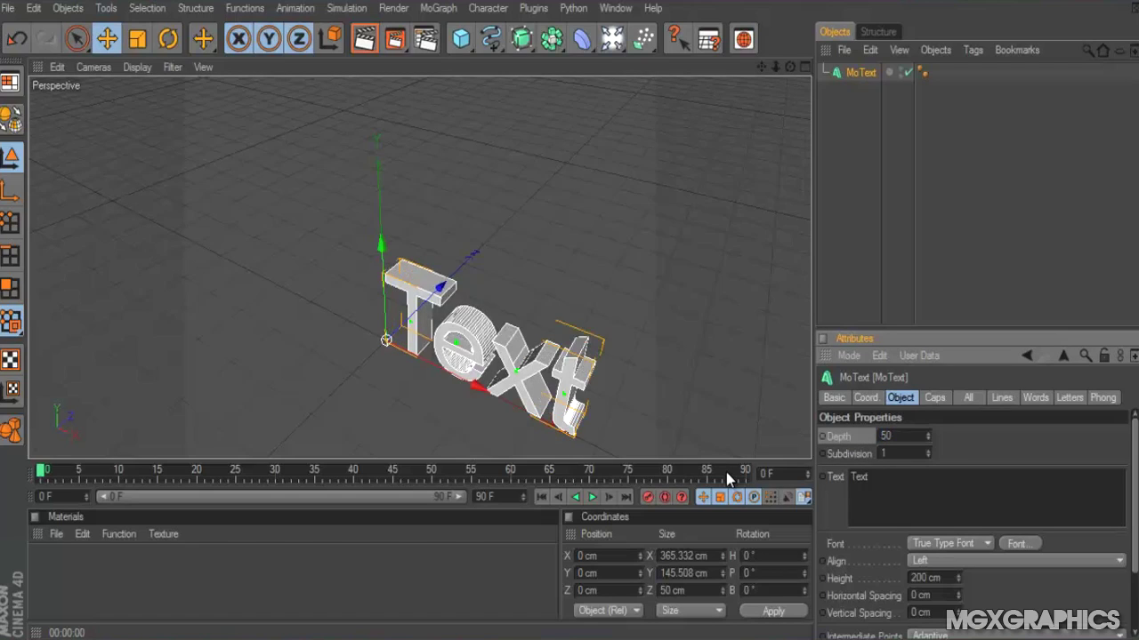
Replace the MoText object's default wording with "MGX"
left_click(834, 479)
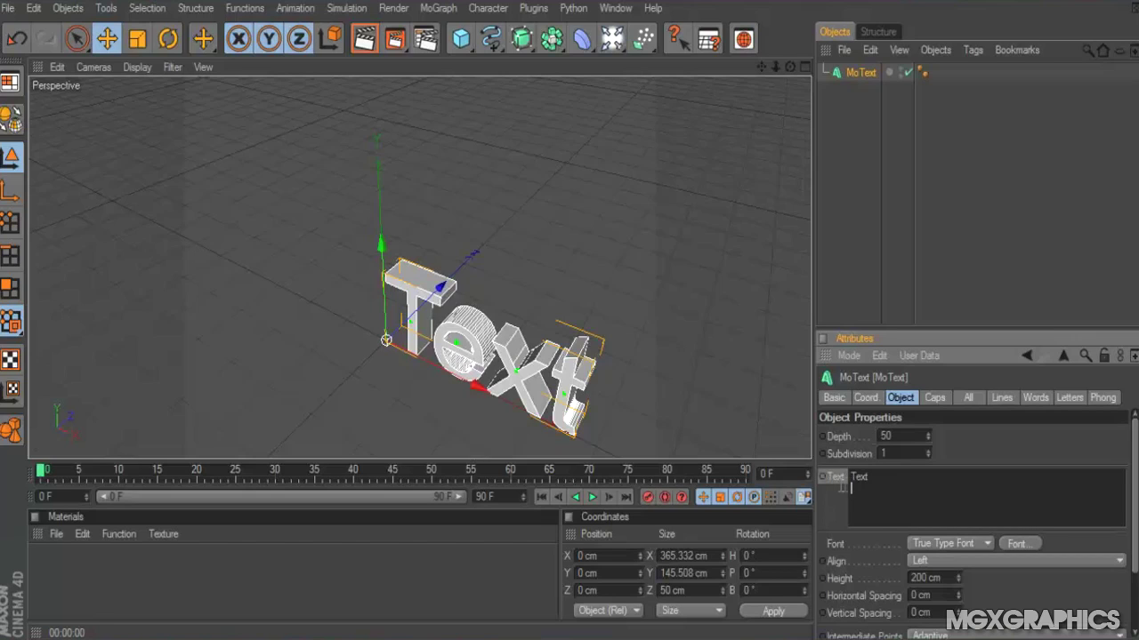
left_click_drag(850, 487, 848, 464)
key("BackSpace")
type("MGX#")
key("BackSpace")
left_click(990, 450)
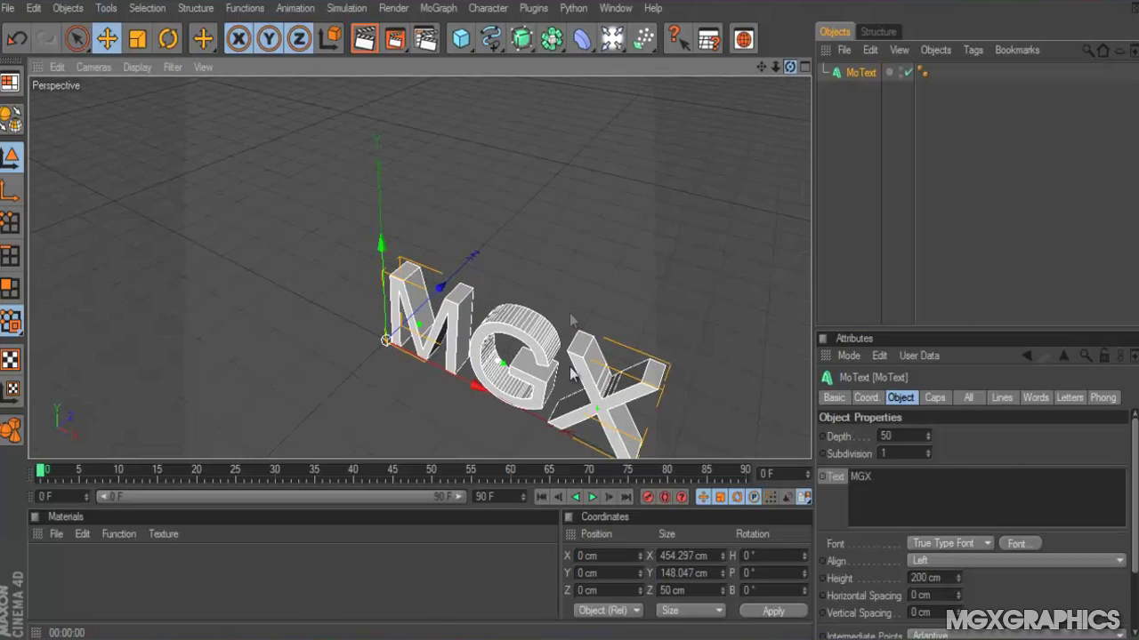
Move the MGX text along its X axis to about -115.6 cm and set its font to Arista 2.0 Alternate, Bold
left_click_drag(789, 67, 569, 312)
mouse_move(450, 361)
left_mouse_down()
mouse_move(418, 356)
mouse_move(455, 363)
left_mouse_up()
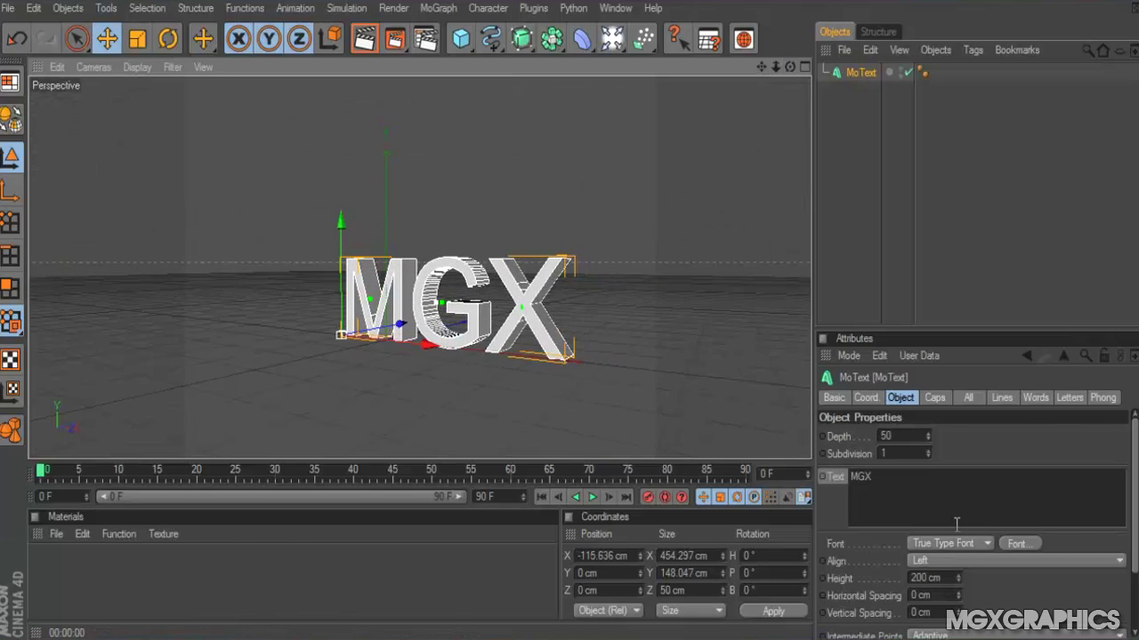
left_click(1010, 539)
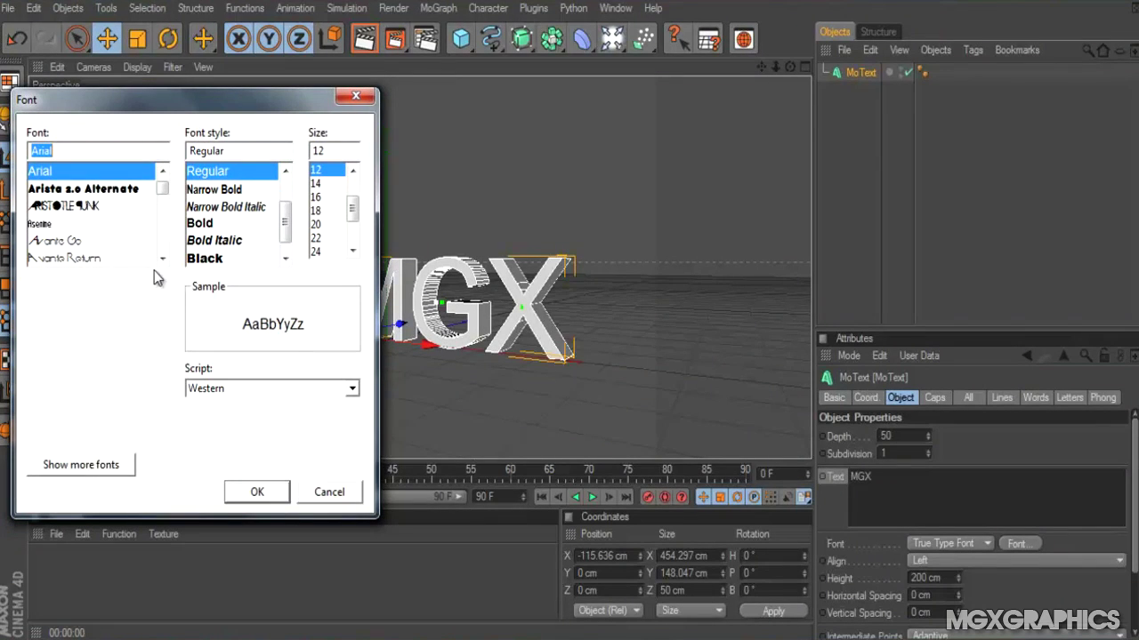
left_click(127, 189)
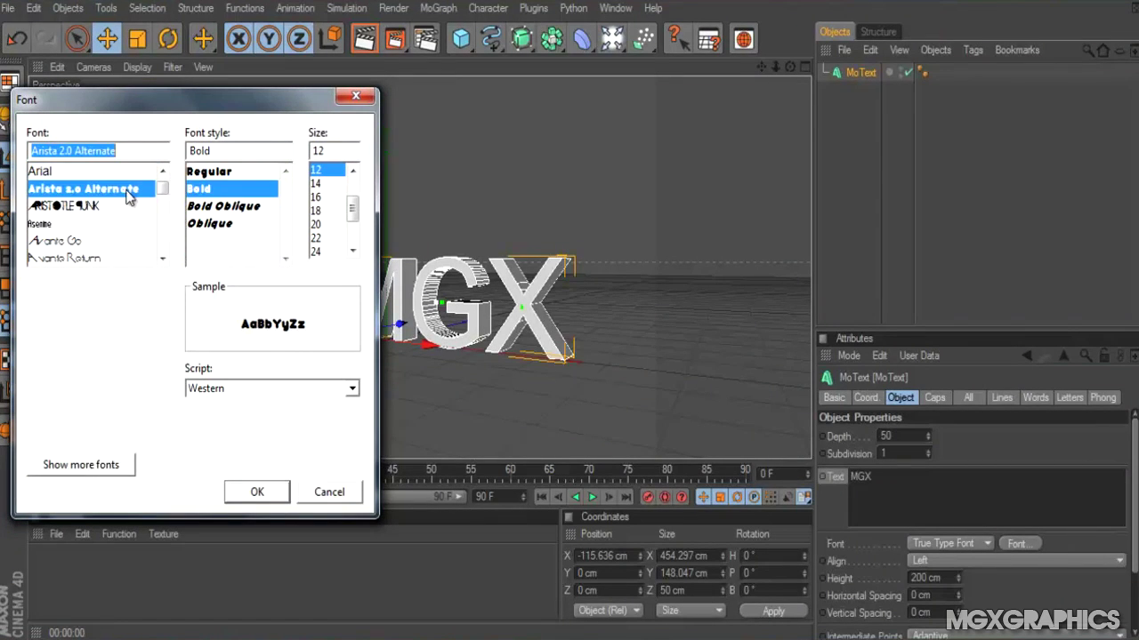
left_click(259, 491)
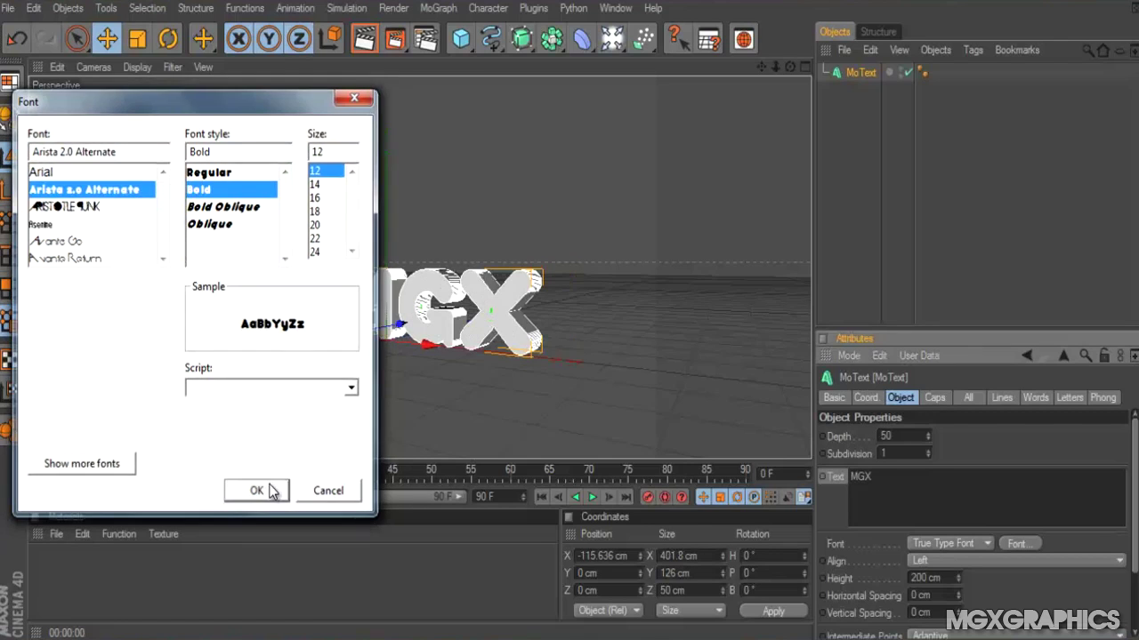
Zoom the perspective view in and out on the MGX text and orbit it to examine the new letter shapes
scroll(527, 336, "up", 5)
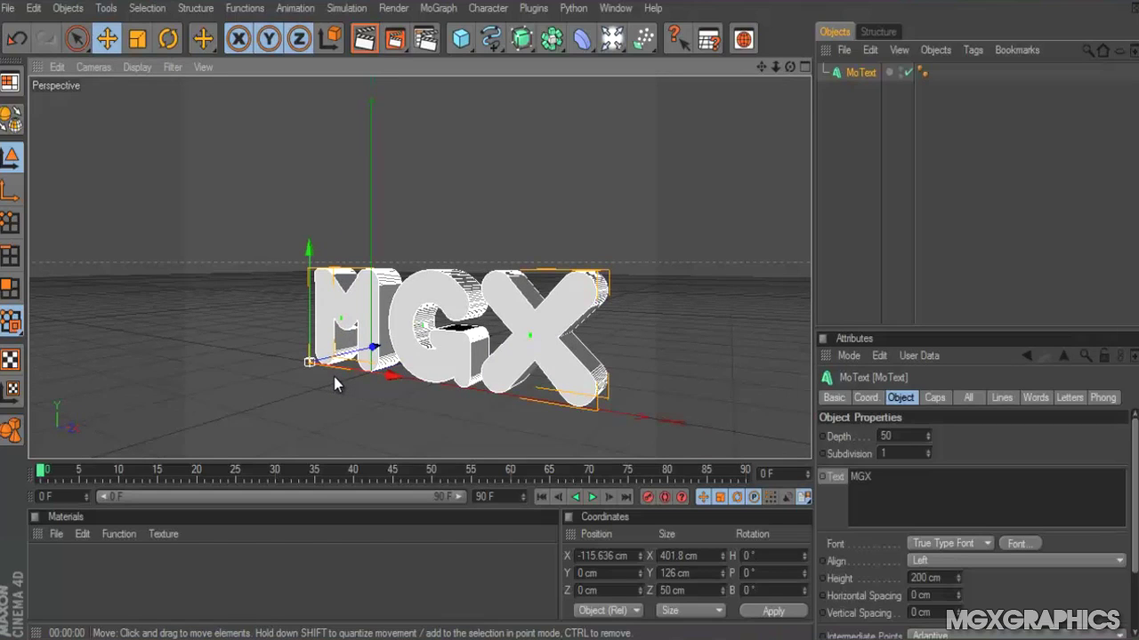
scroll(336, 373, "down", 3)
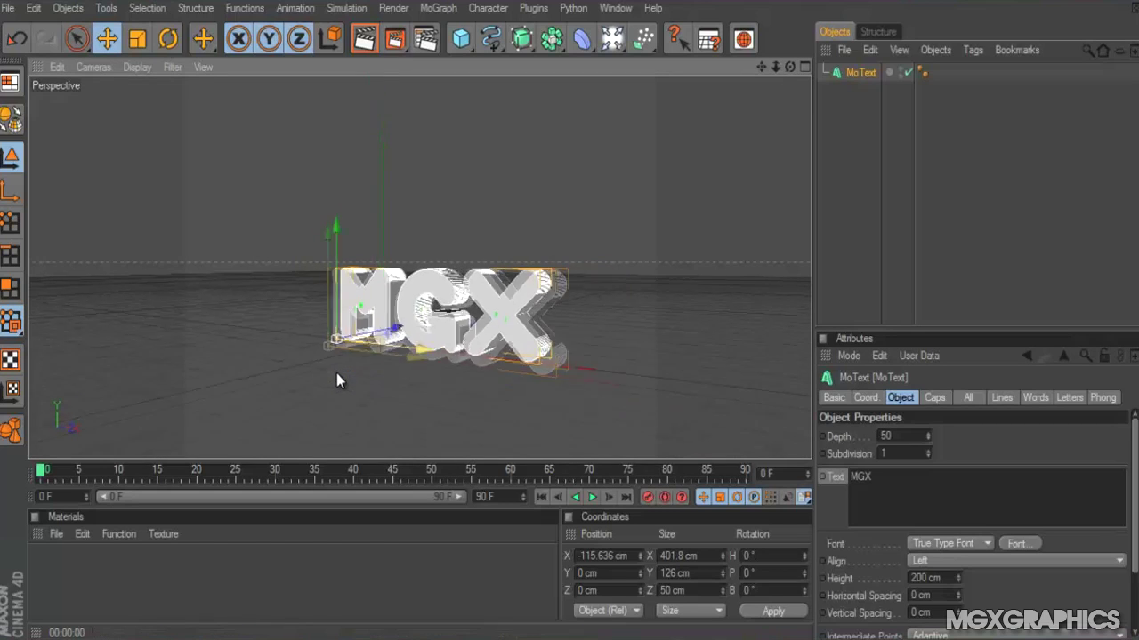
scroll(343, 381, "up", 5)
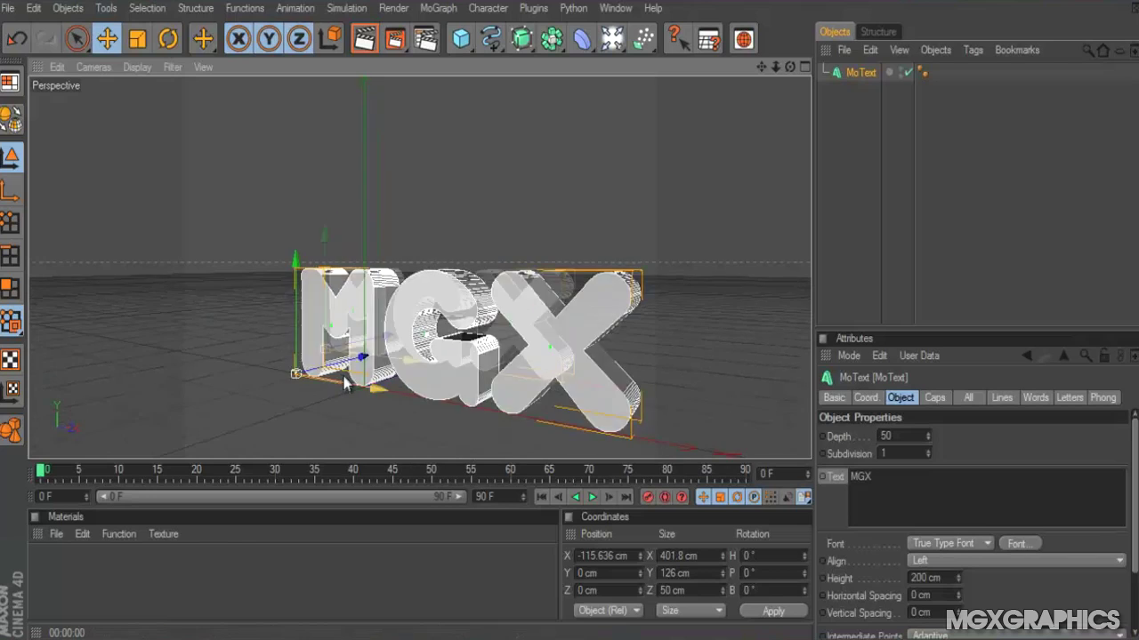
scroll(343, 379, "down", 5)
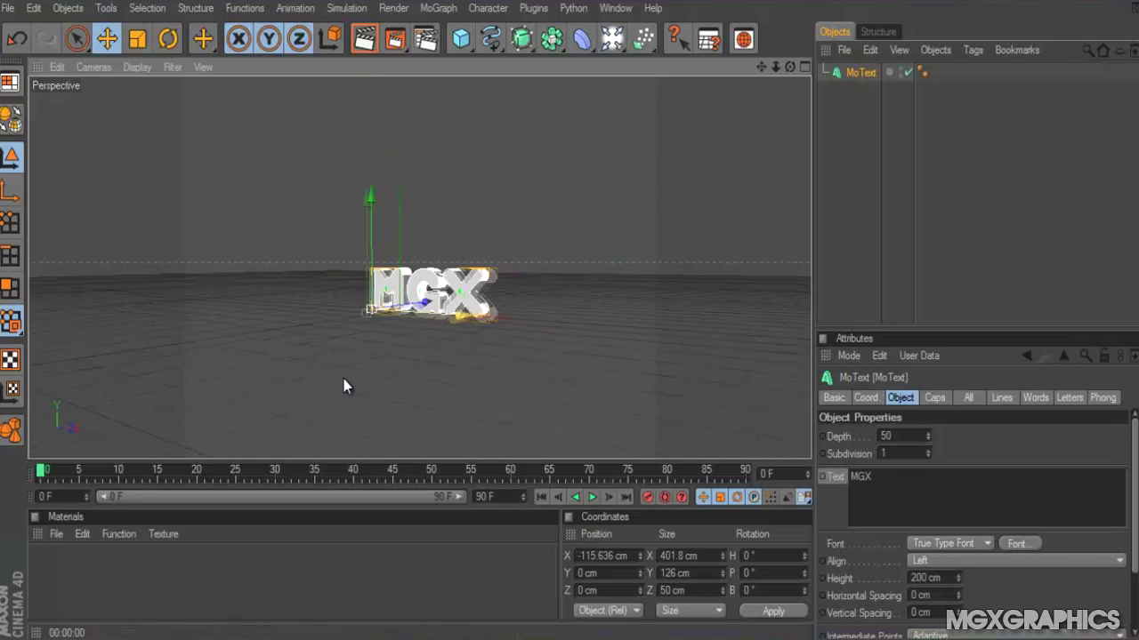
scroll(343, 379, "up", 4)
scroll(343, 379, "down", 3)
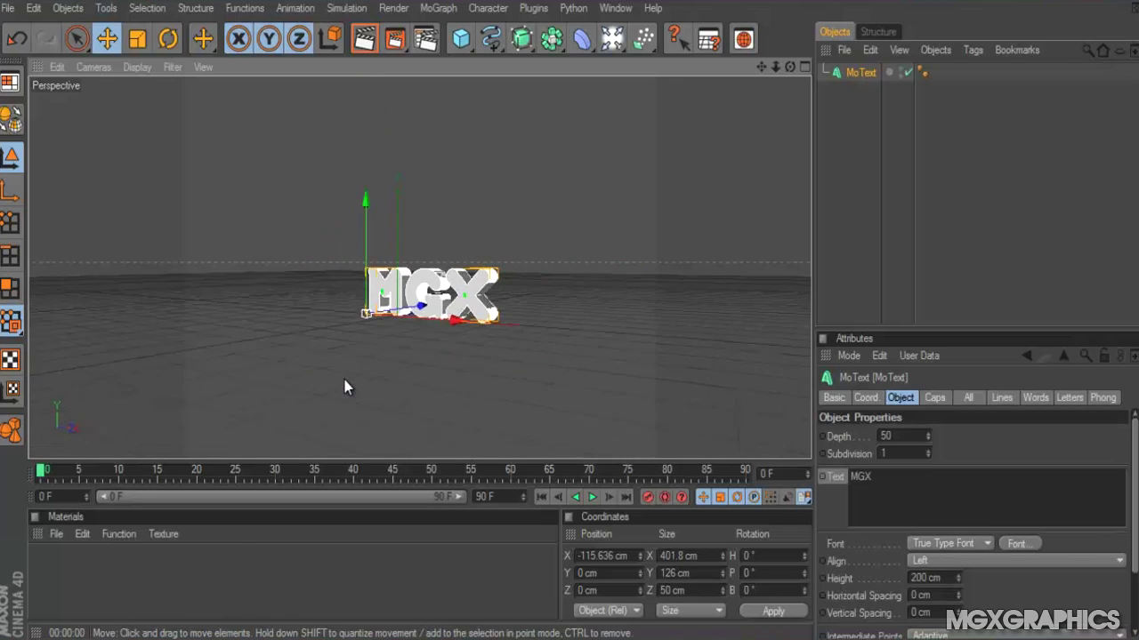
scroll(344, 380, "down", 2)
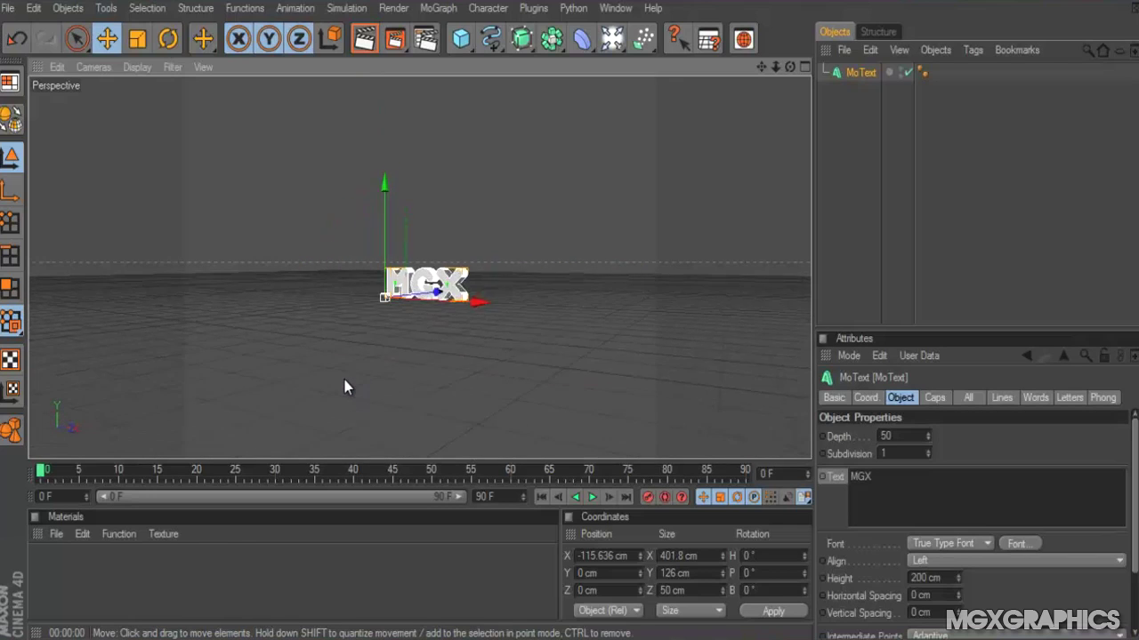
scroll(344, 380, "up", 5)
scroll(344, 379, "down", 4)
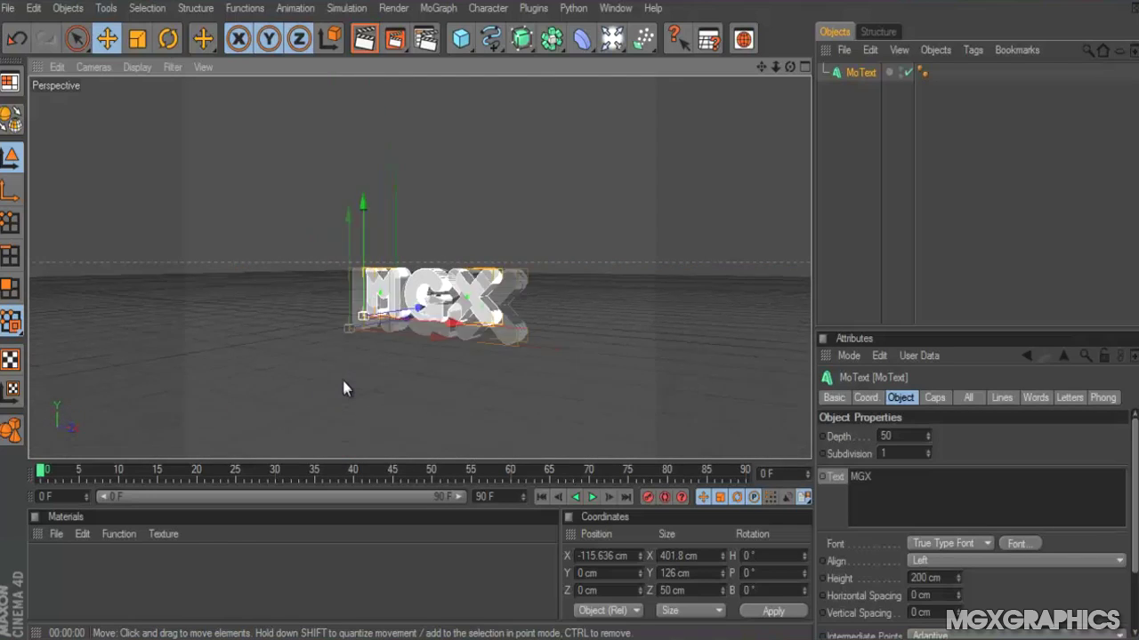
scroll(345, 389, "up", 3)
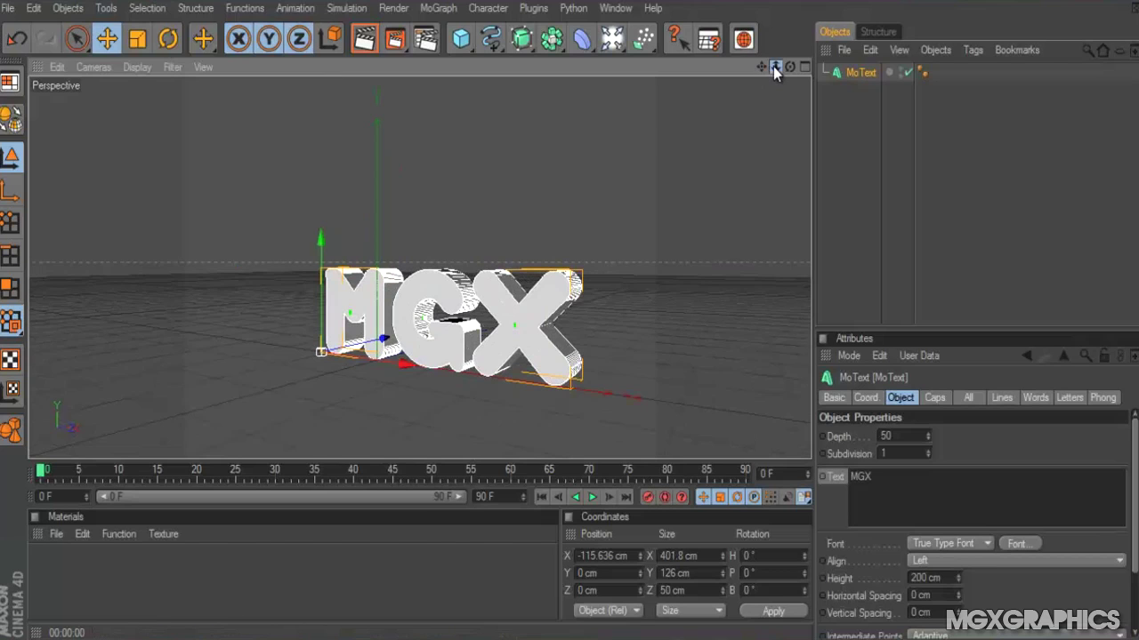
left_click_drag(773, 66, 498, 294)
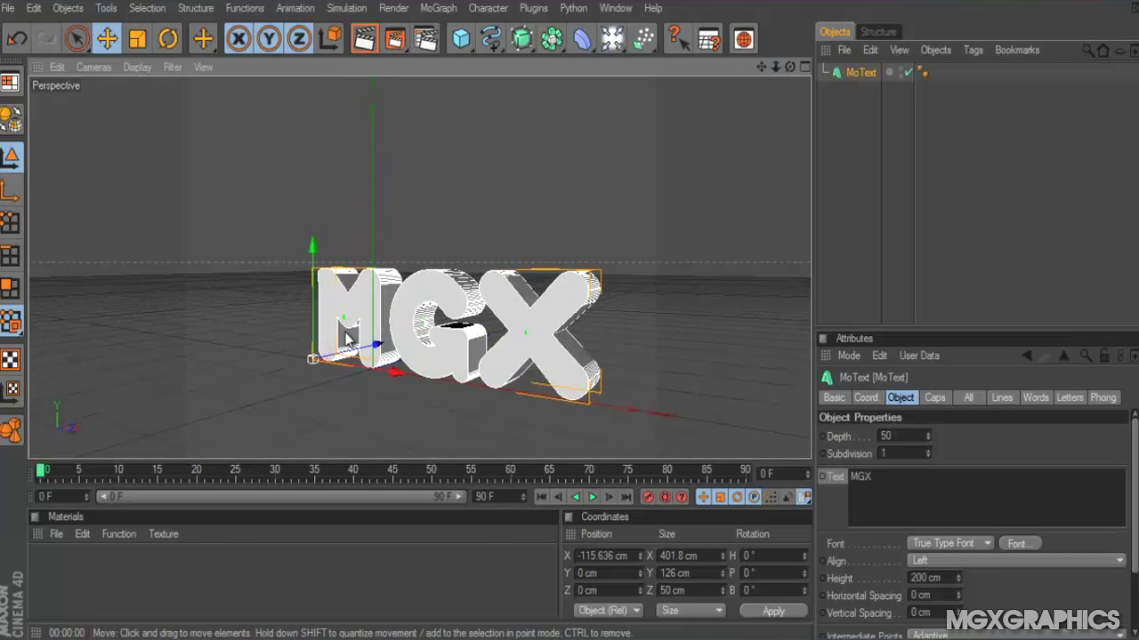
left_click_drag(791, 66, 573, 319)
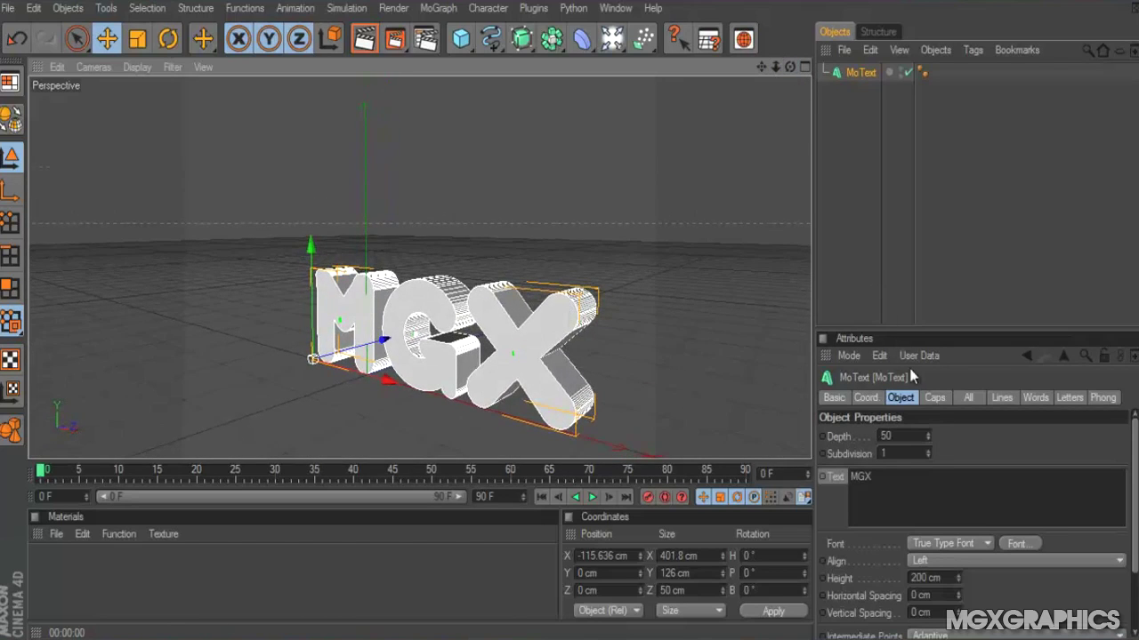
Set both the start and end caps of the MGX text to Fillet Cap
left_click(932, 400)
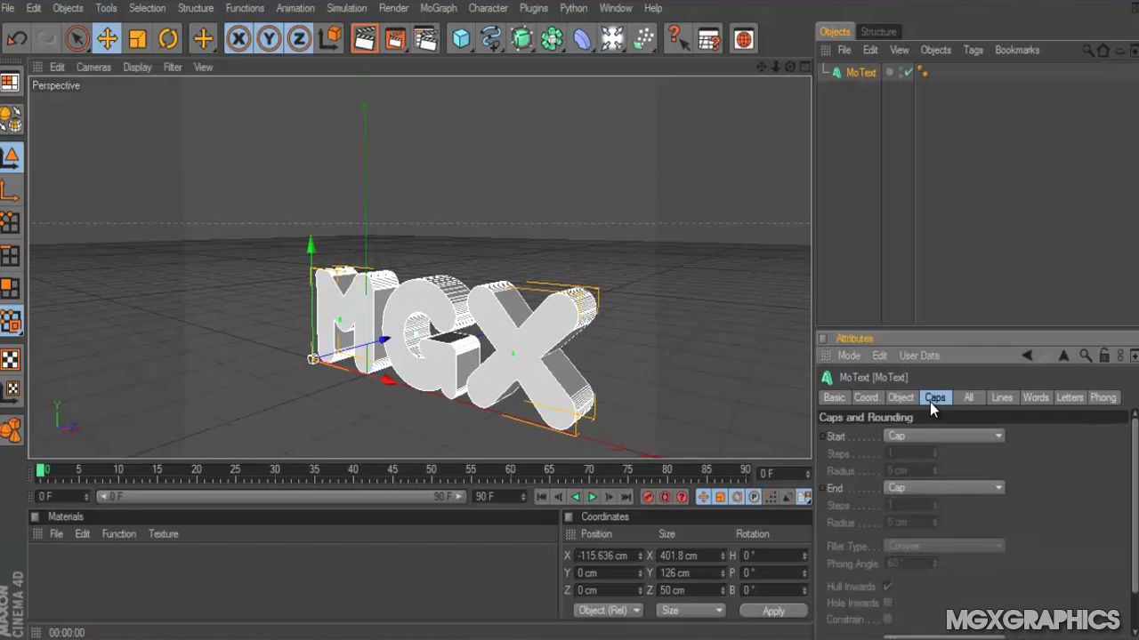
left_click(904, 436)
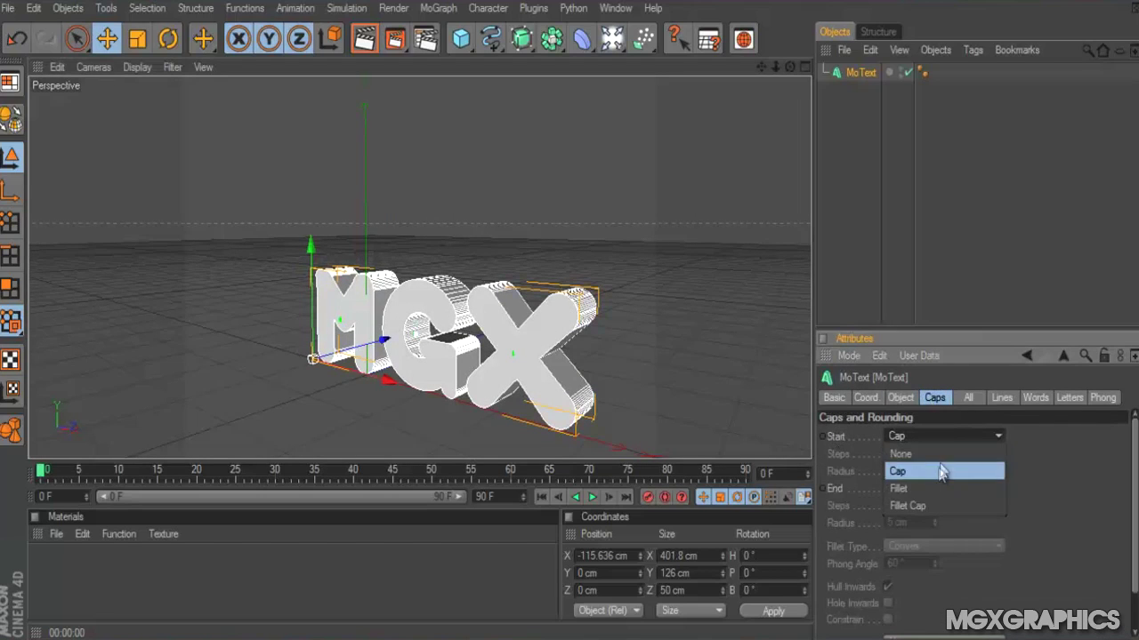
left_click(903, 506)
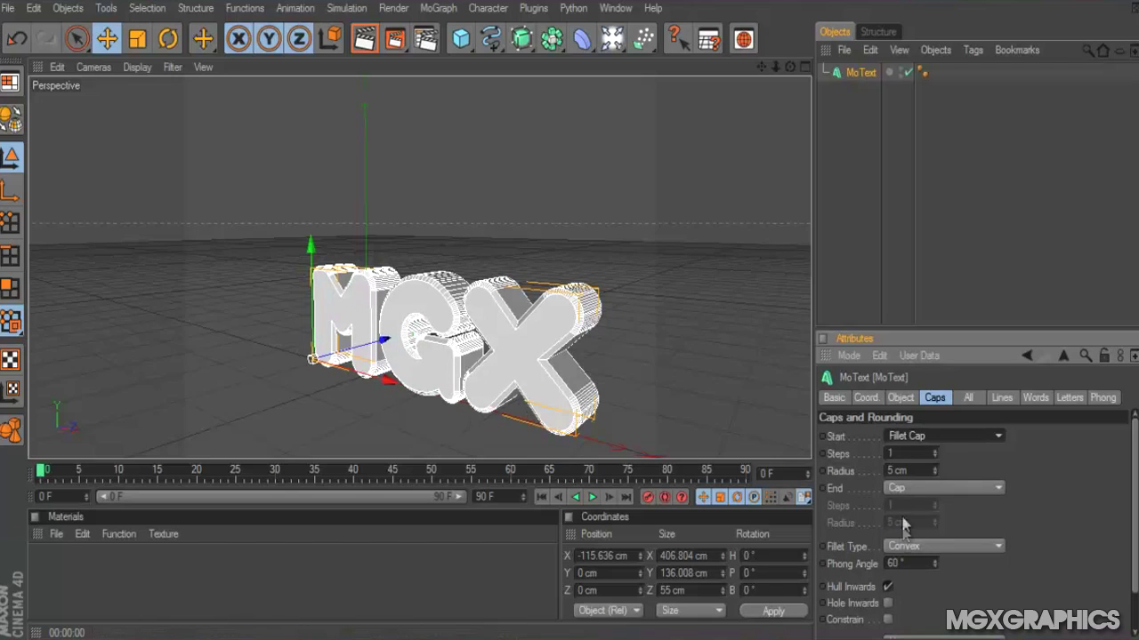
left_click(899, 492)
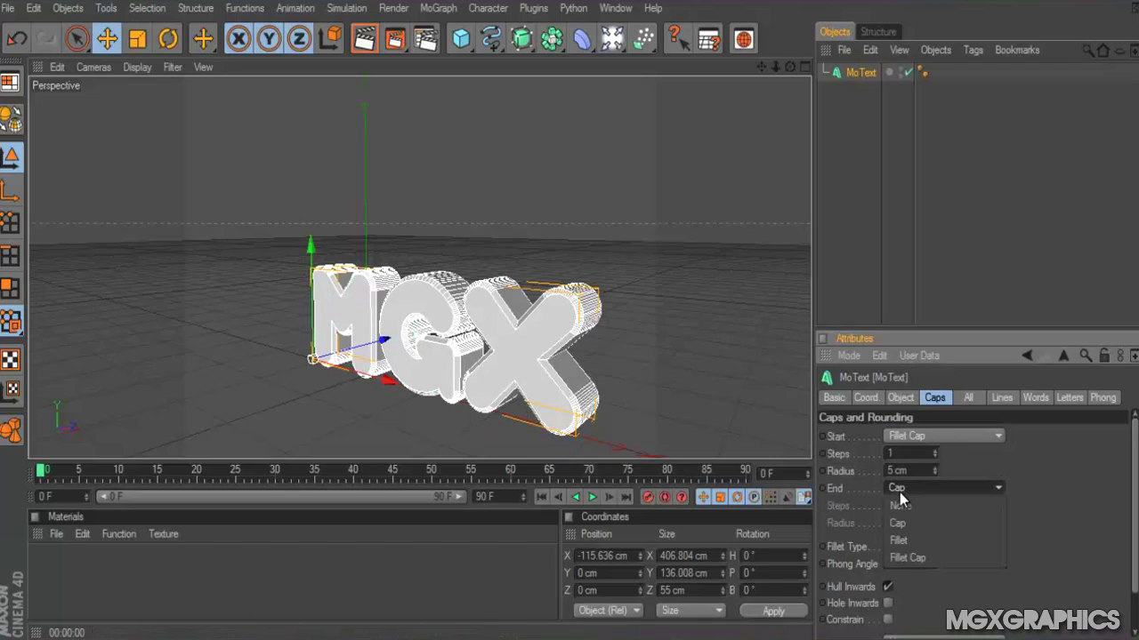
left_click(893, 557)
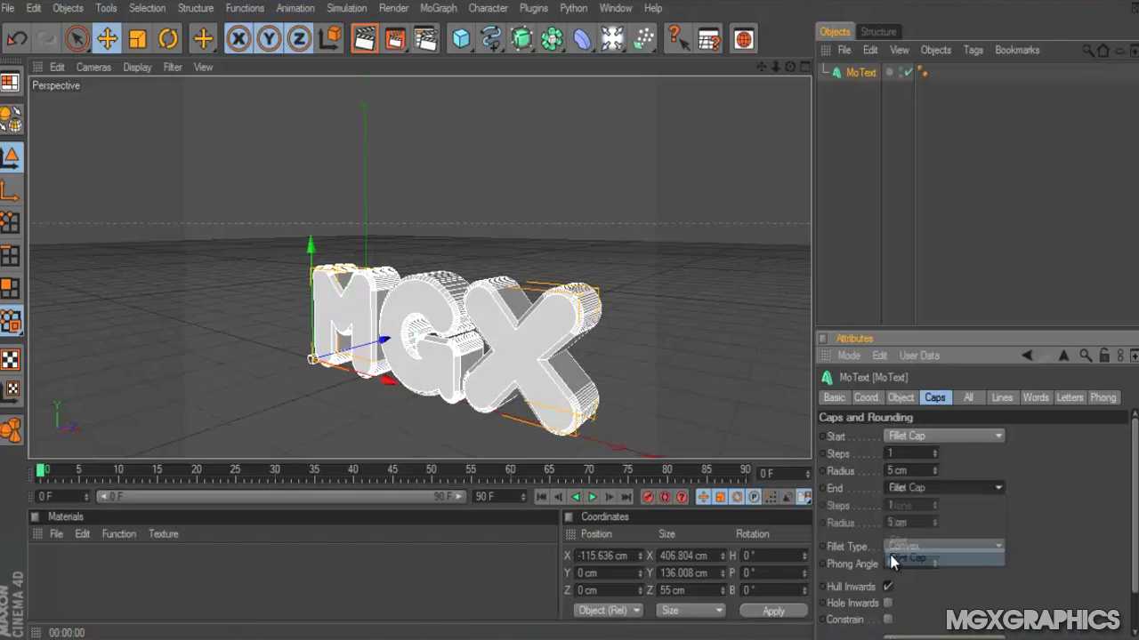
Set the text's start fillet radius to 6 cm and its end fillet radius to 4 cm
left_click(892, 470)
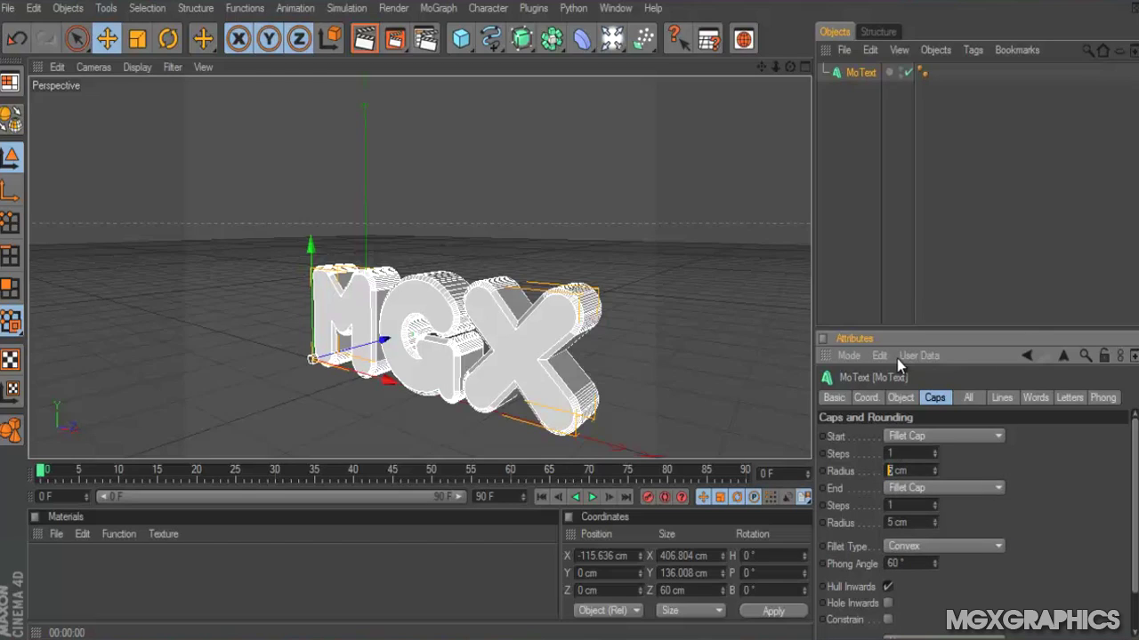
type("6")
key("Return")
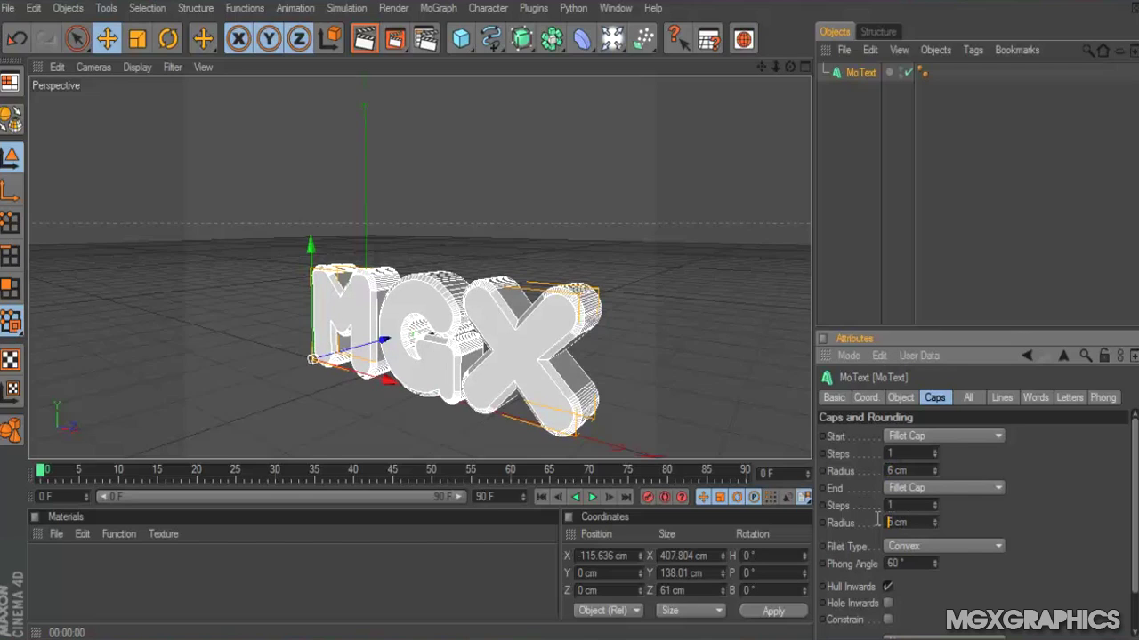
left_click_drag(888, 523, 903, 525)
type("4")
key("Return")
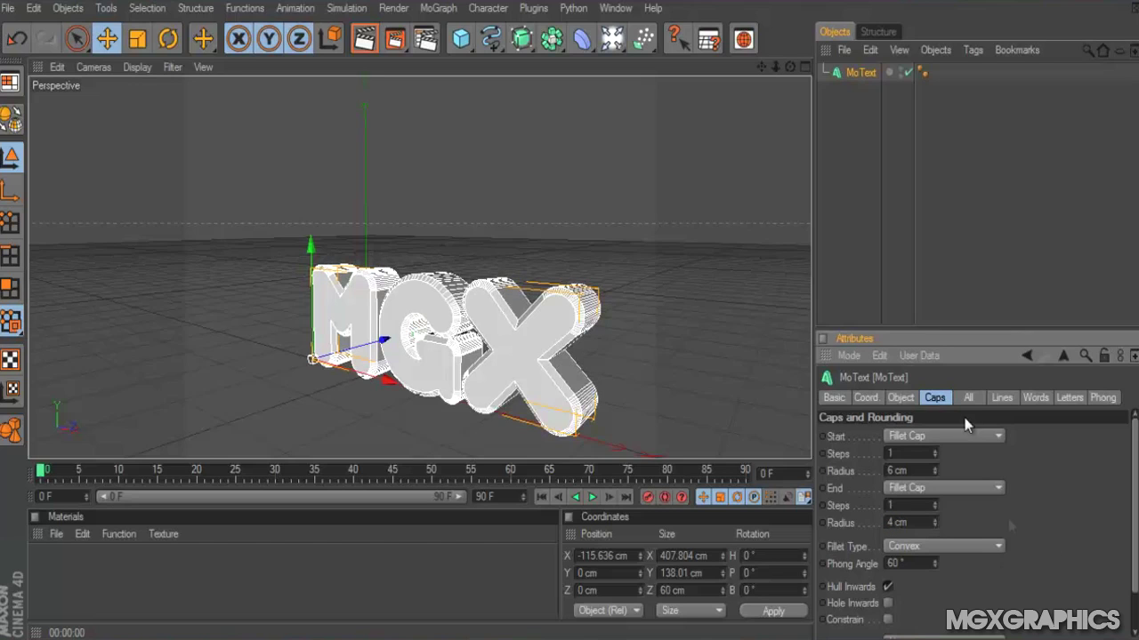
left_click_drag(788, 69, 786, 67)
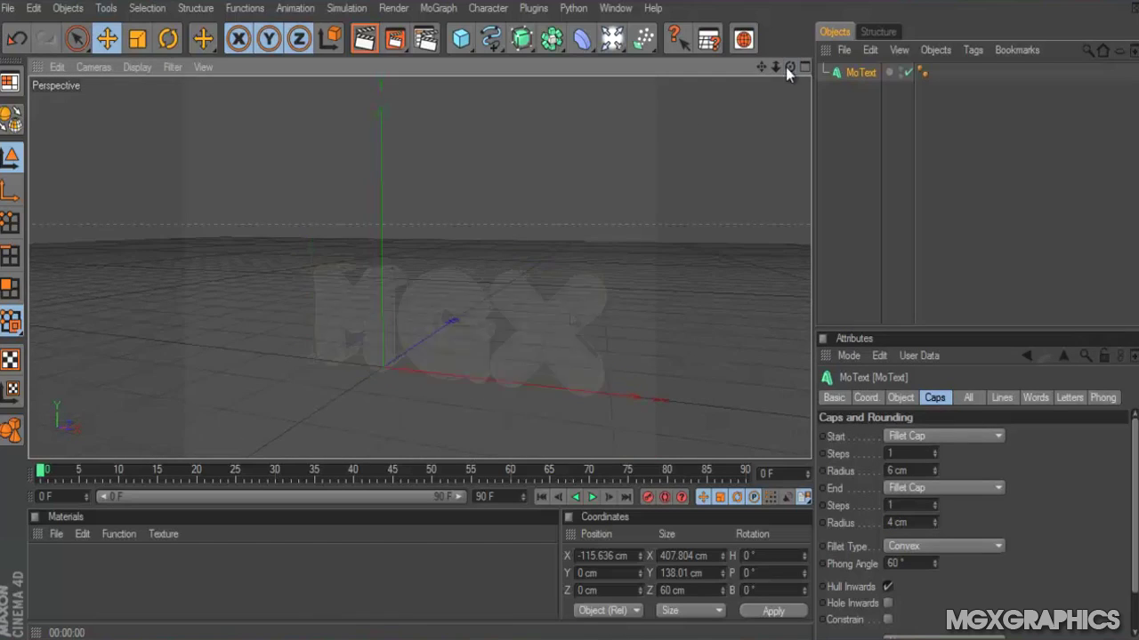
Render a preview of the filleted MGX text in the perspective view and orbit slightly around it
left_click(364, 41)
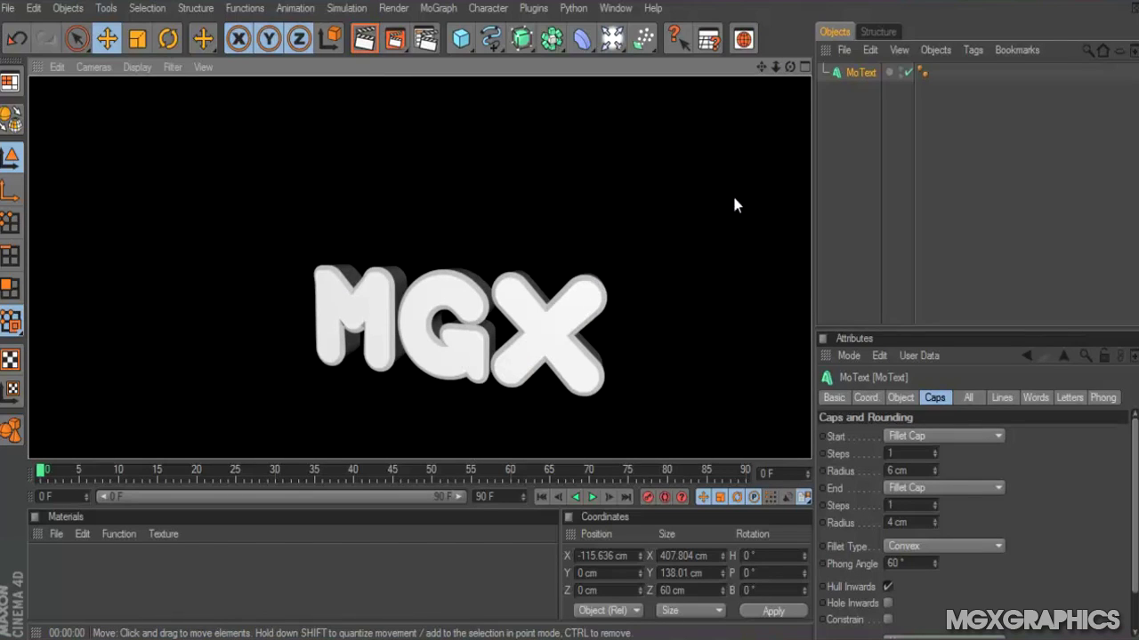
left_click(852, 70)
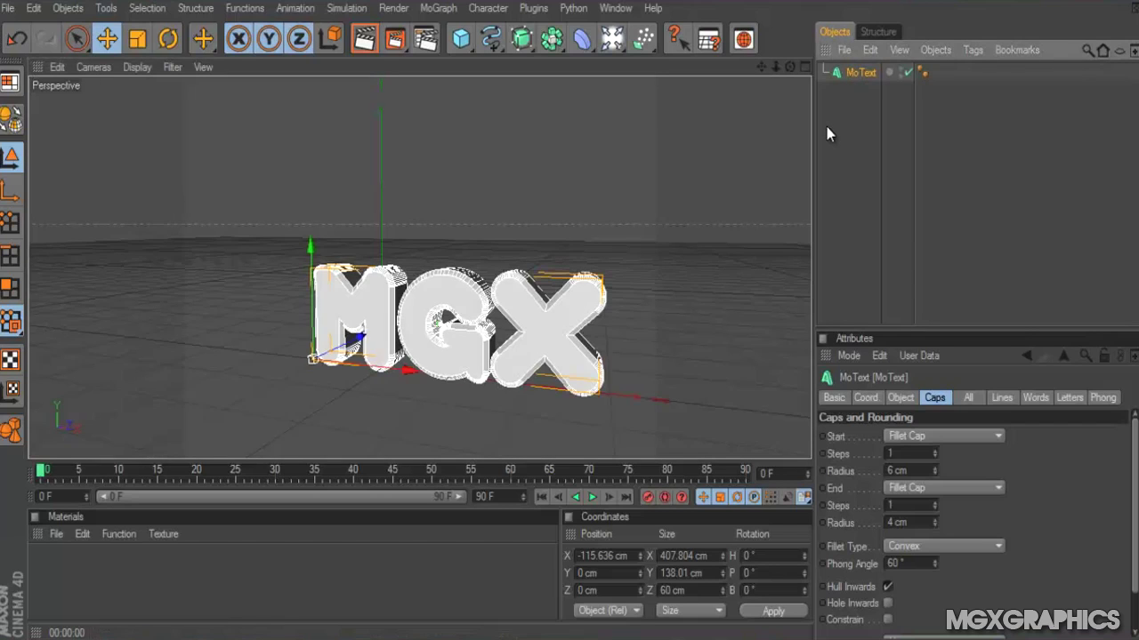
left_click_drag(789, 67, 454, 432)
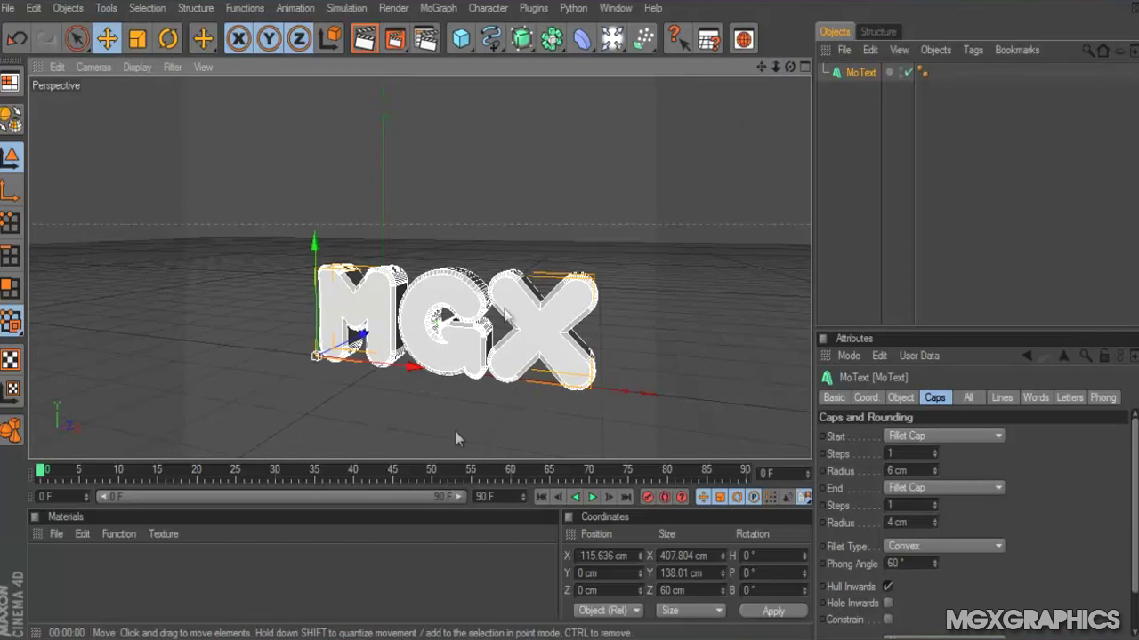
Create a new material and set its color to dark red, RGB 180, 14, 14
left_click(56, 534)
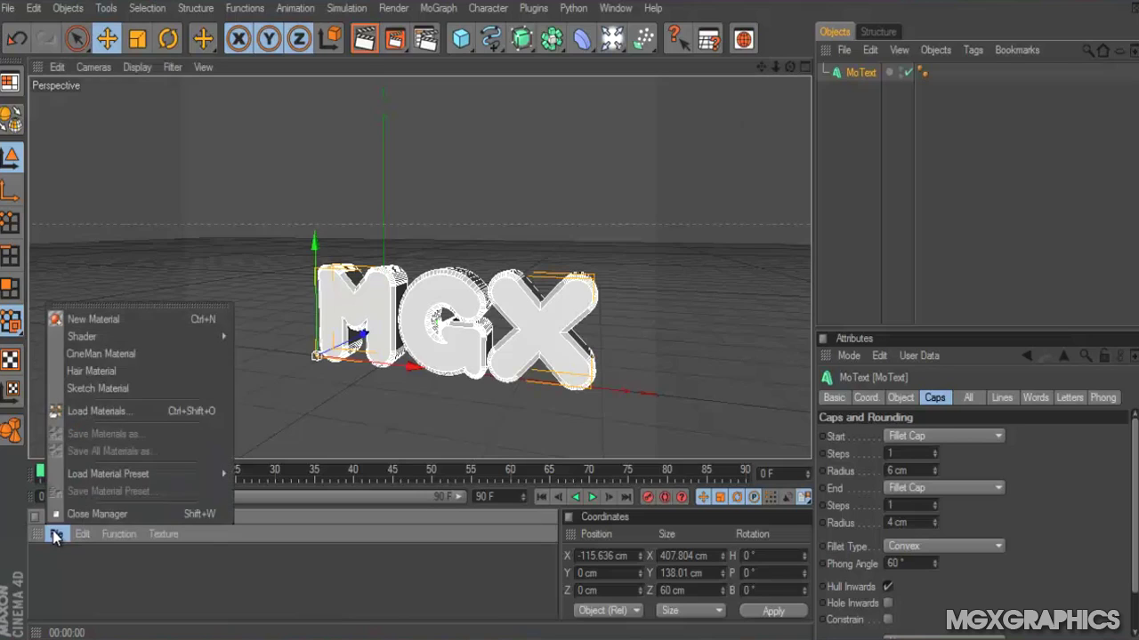
left_click(103, 323)
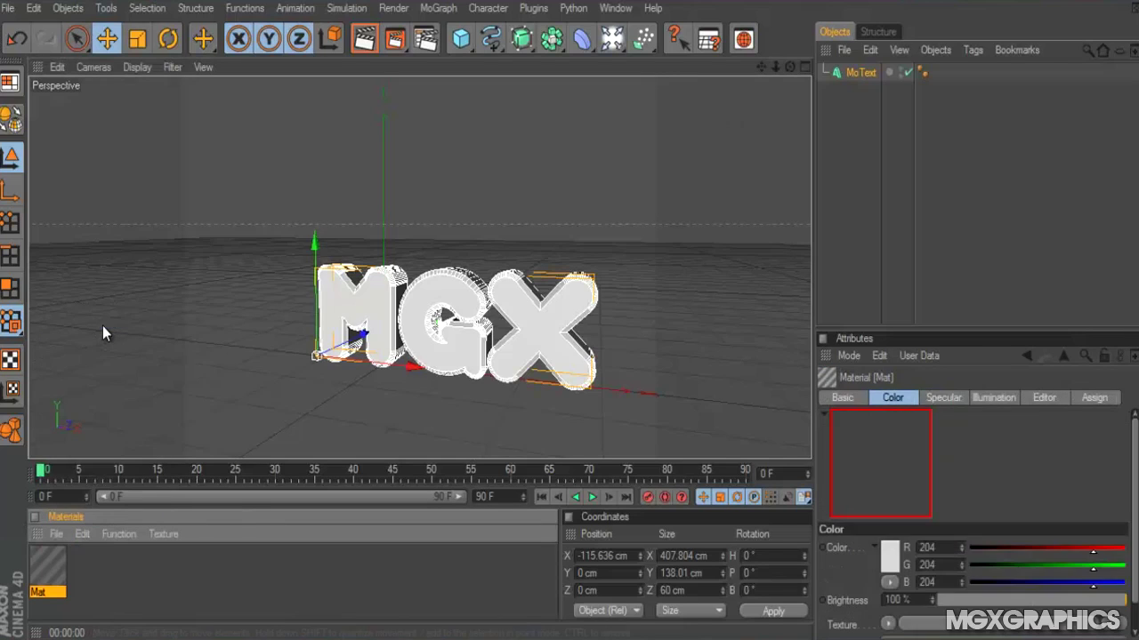
double_click(39, 566)
left_click_drag(405, 112, 722, 99)
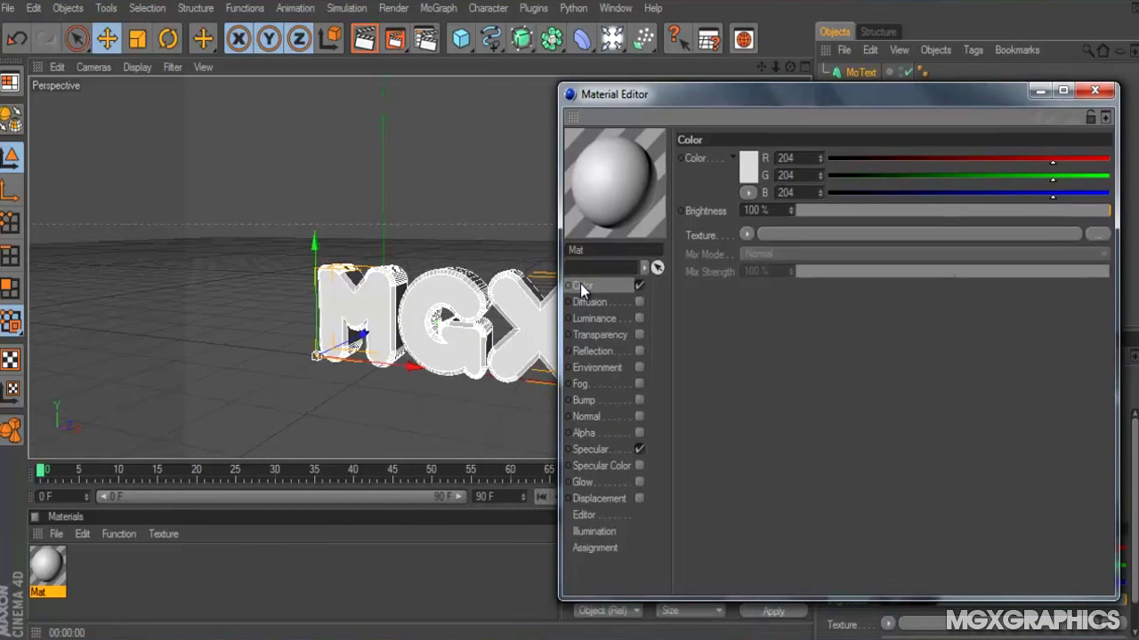
left_click(754, 172)
left_click(752, 135)
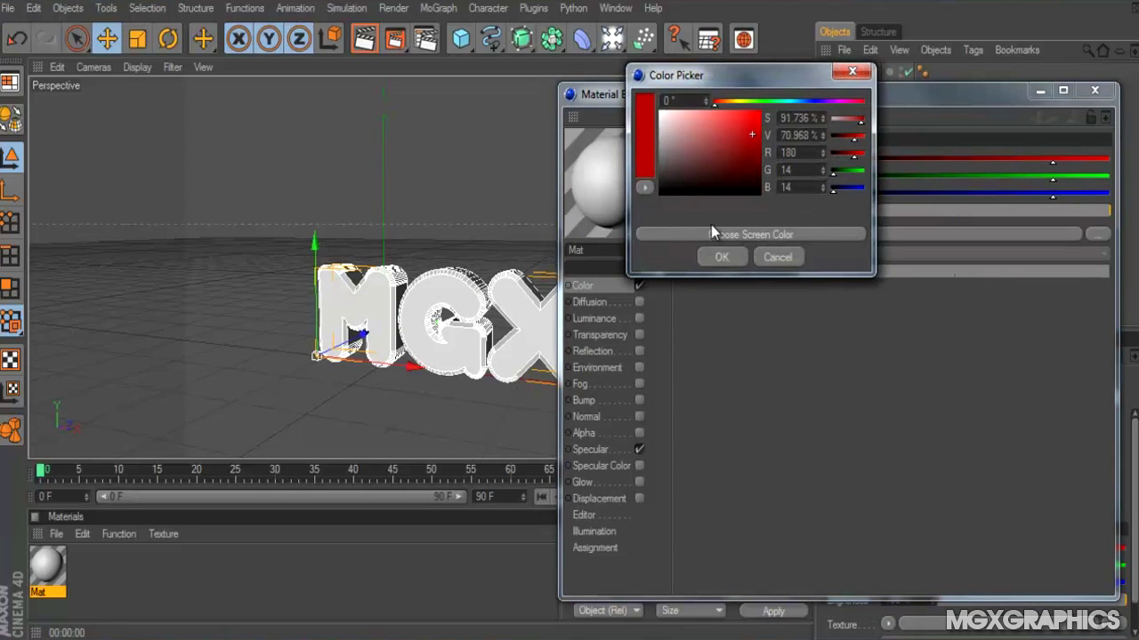
left_click(720, 257)
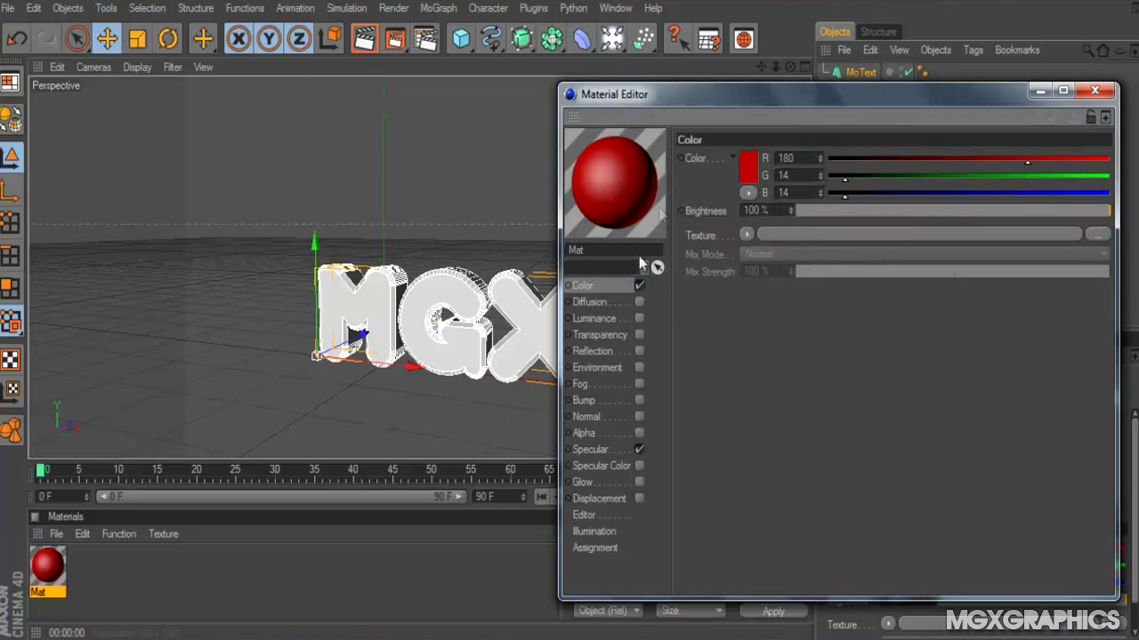
Give the red material a reflection of 80% brightness with a Fresnel texture at 68% mix strength, and disable its specular channel
left_click(639, 353)
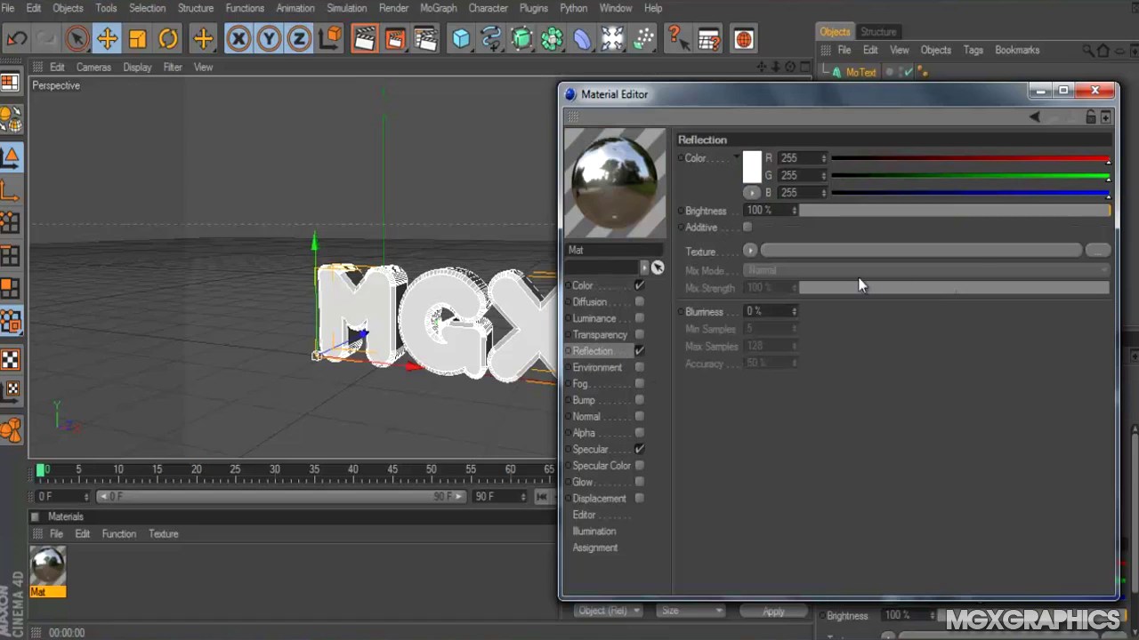
left_click(1049, 210)
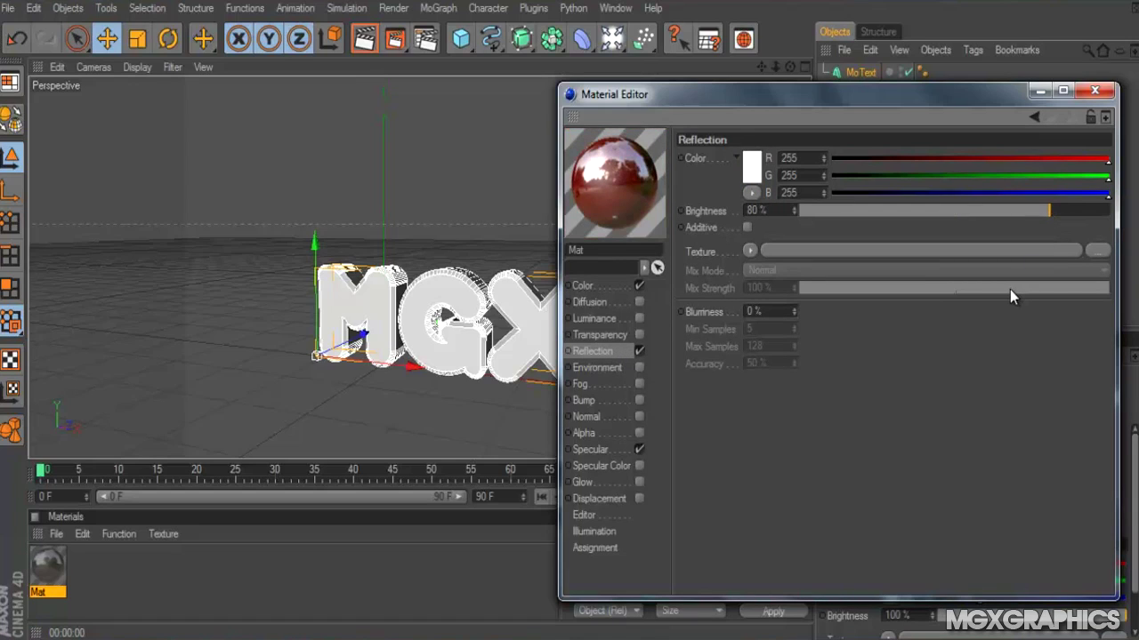
left_click(750, 253)
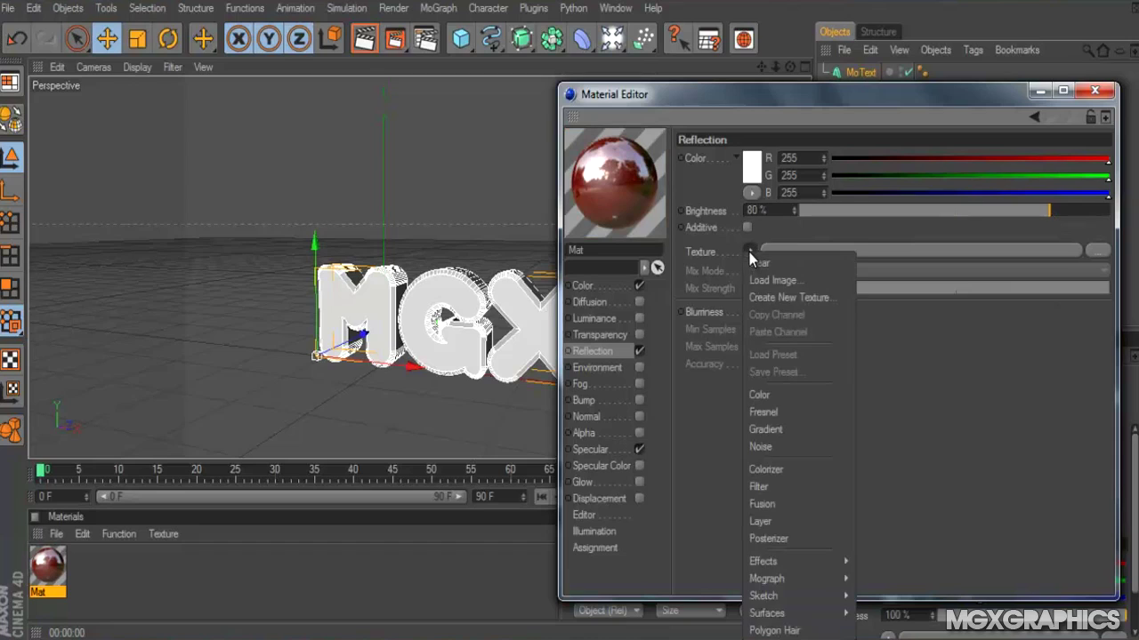
left_click(783, 412)
left_click_drag(1040, 340, 1013, 340)
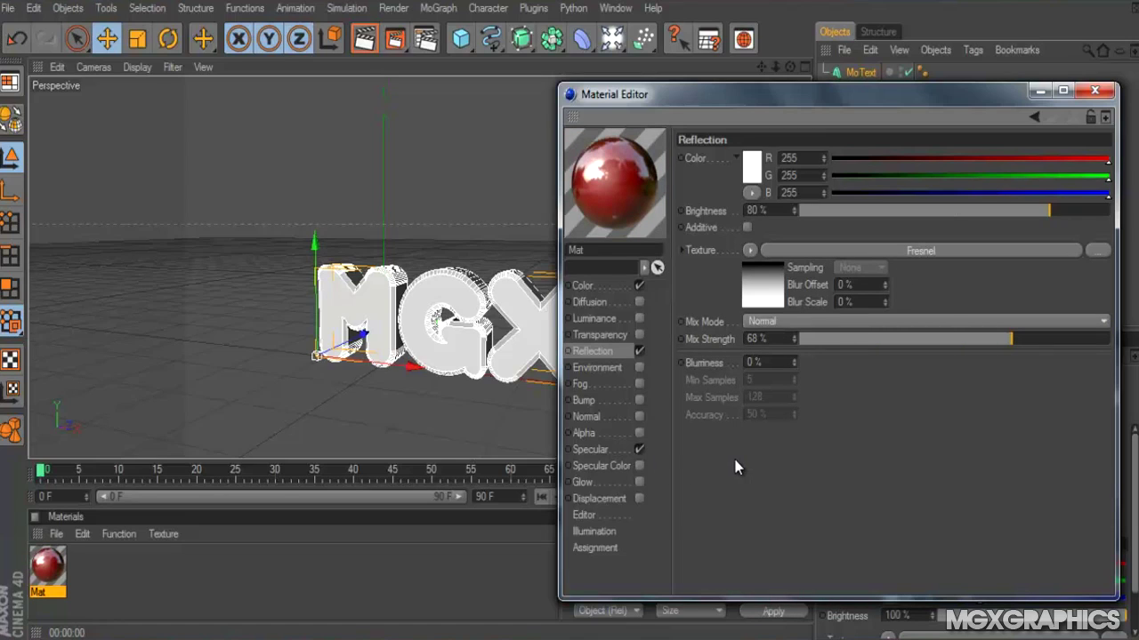
left_click(639, 449)
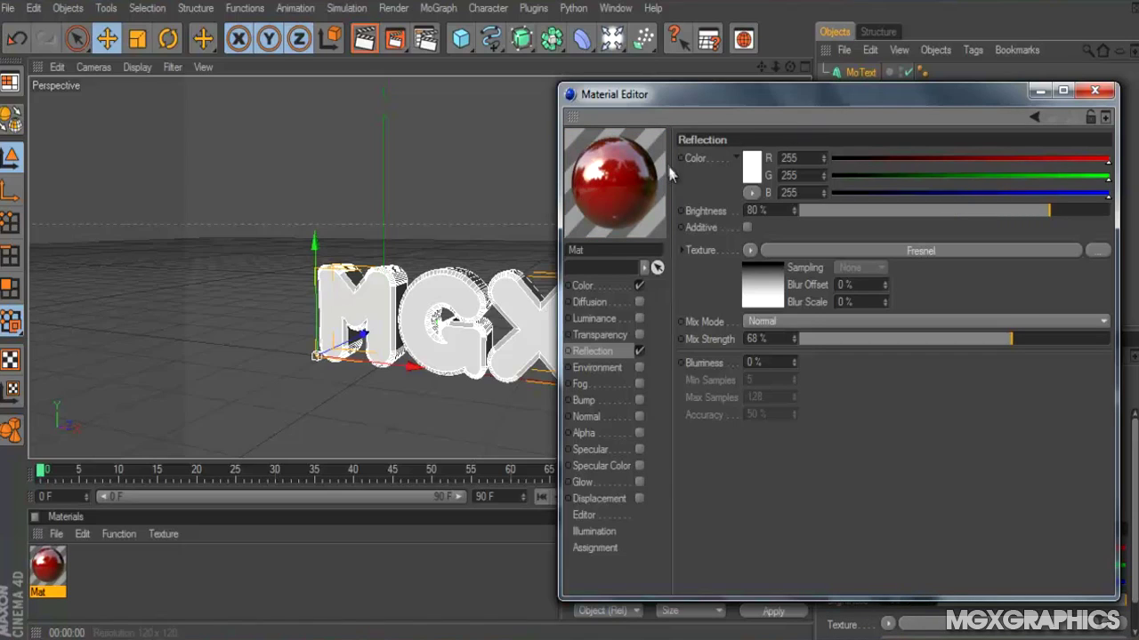
left_click(1103, 90)
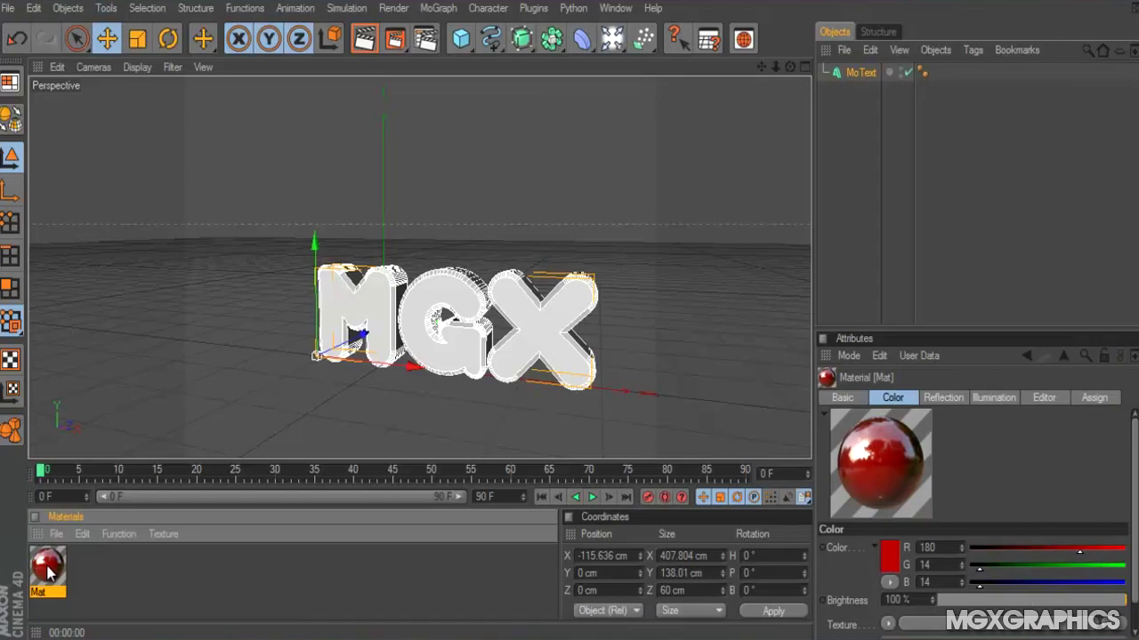
Apply the red material to the MGX text and render a preview of the perspective view
left_click_drag(49, 570, 411, 354)
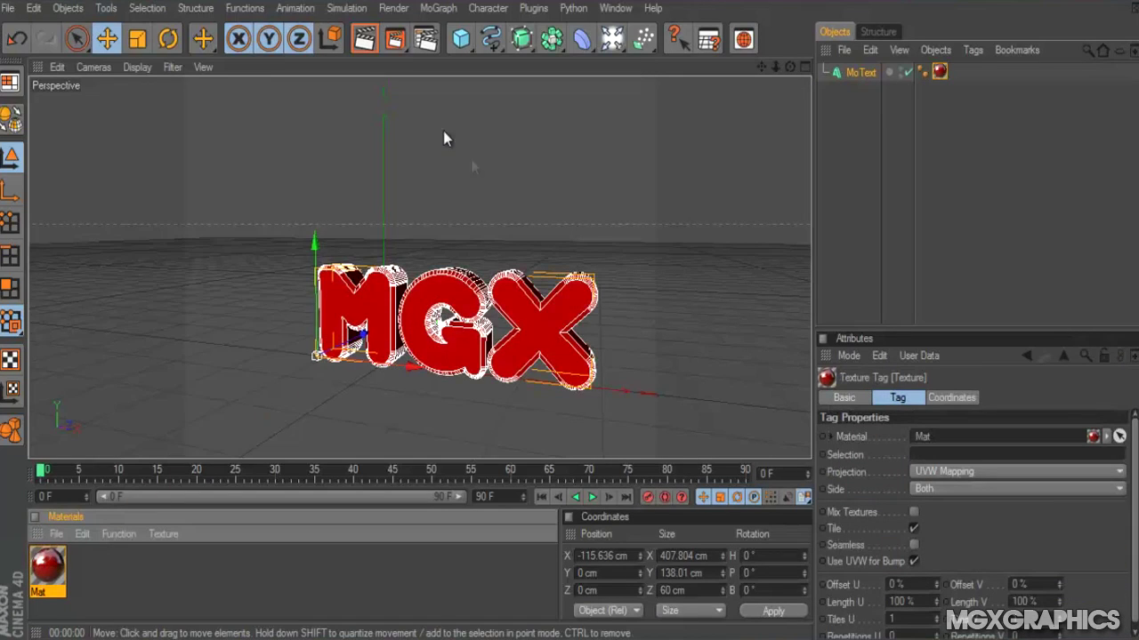
left_click(374, 43)
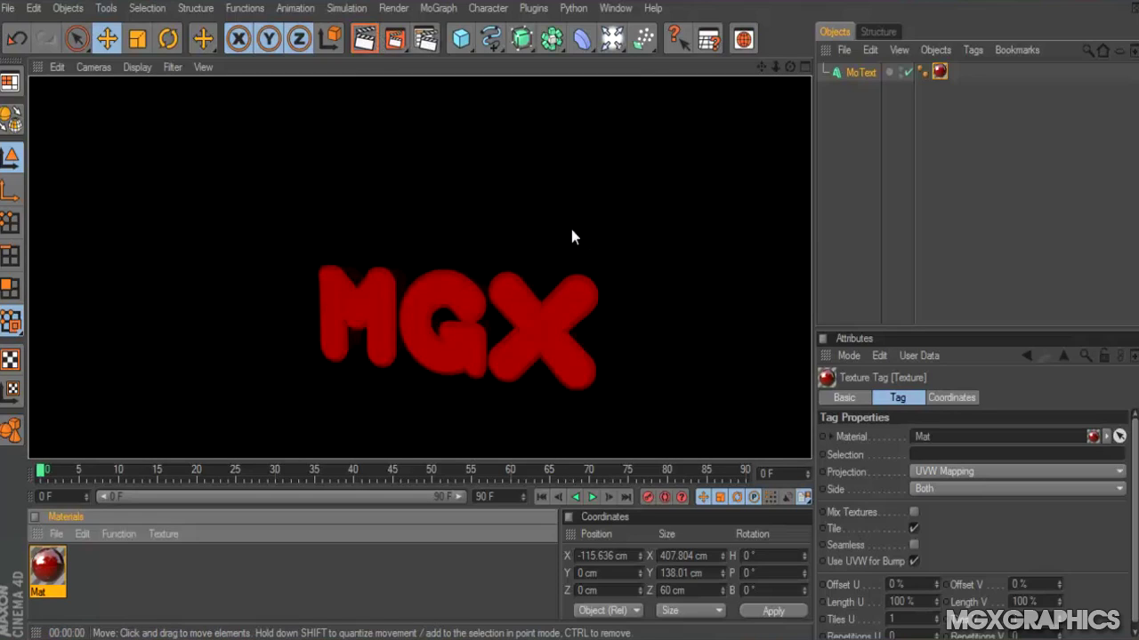
left_click(400, 352)
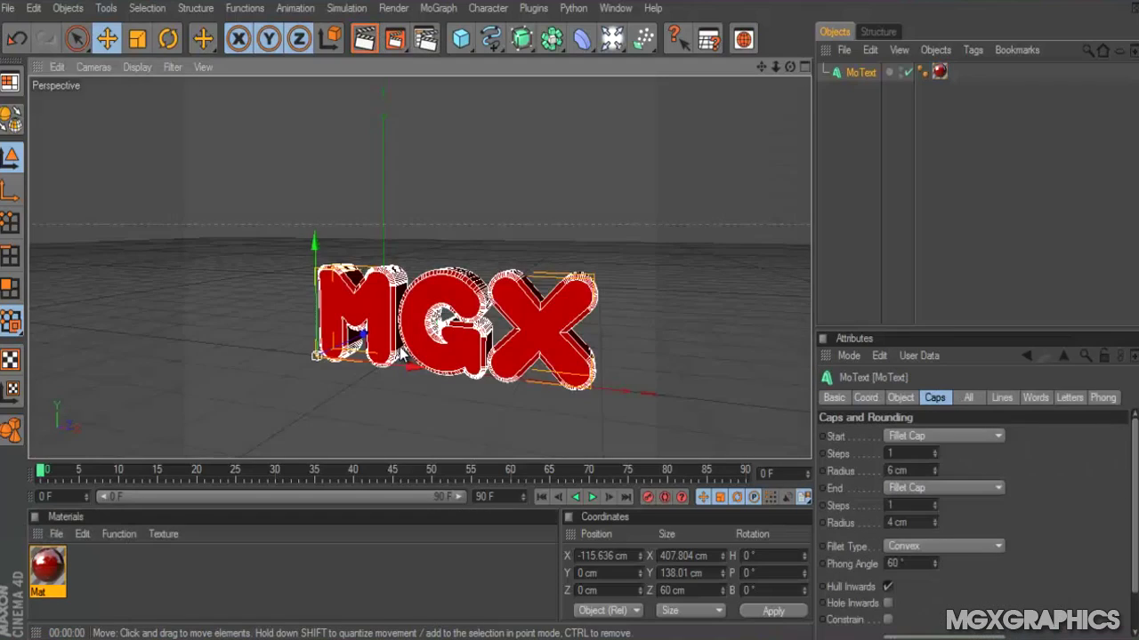
Create a second material and set its color to near-black, RGB 38, 37, 37
left_click(60, 534)
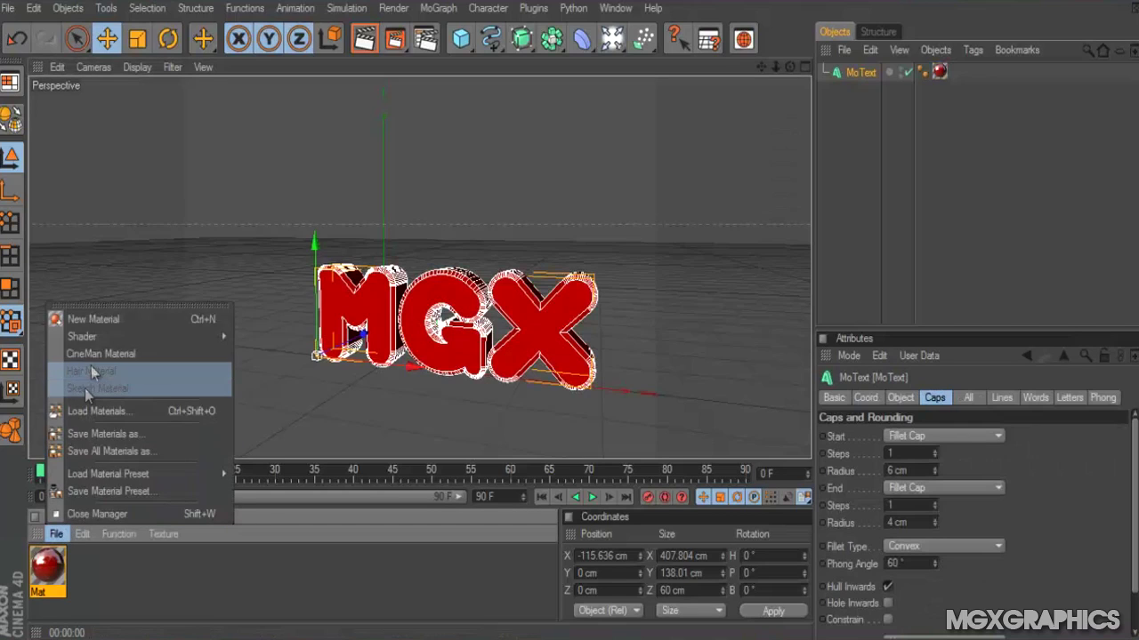
left_click(107, 320)
double_click(34, 561)
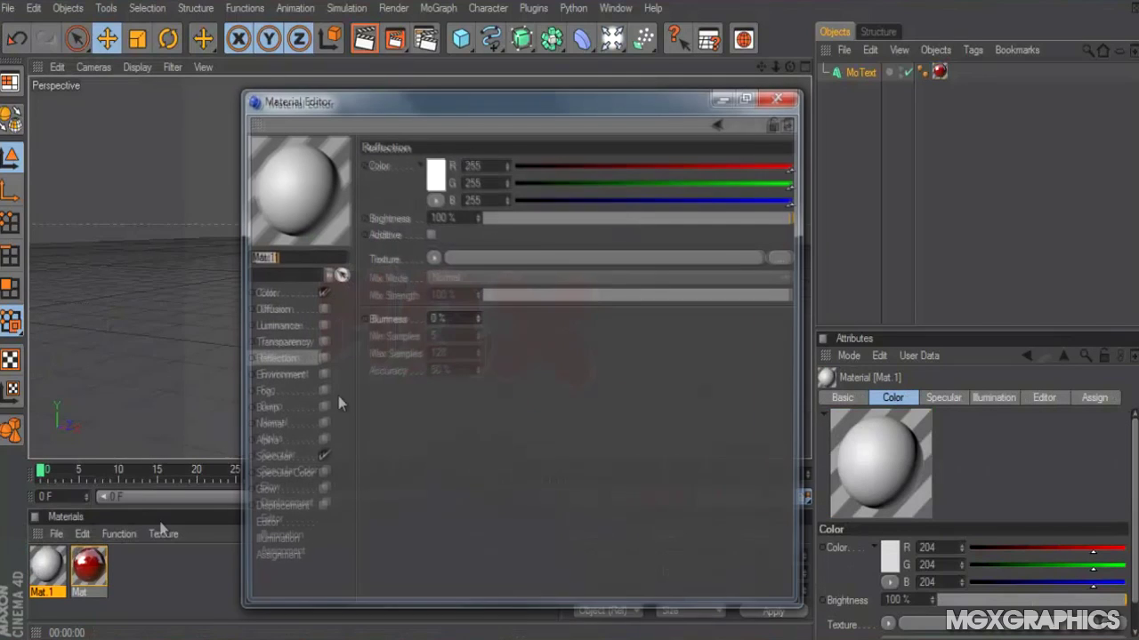
left_click(264, 293)
left_click(432, 176)
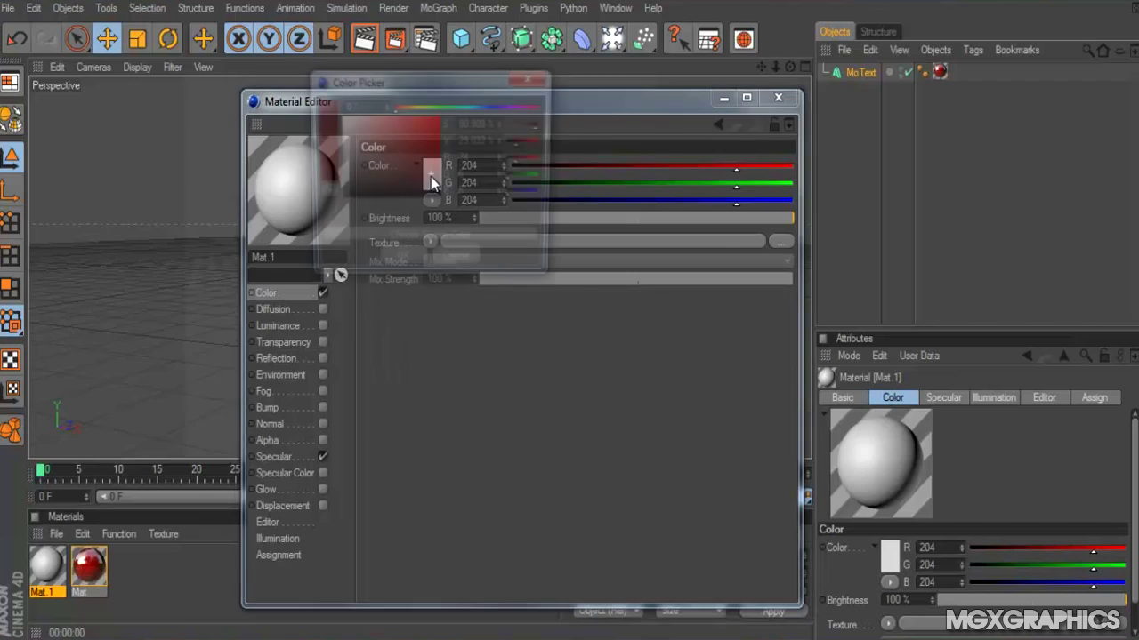
left_click_drag(431, 176, 343, 194)
left_click(392, 264)
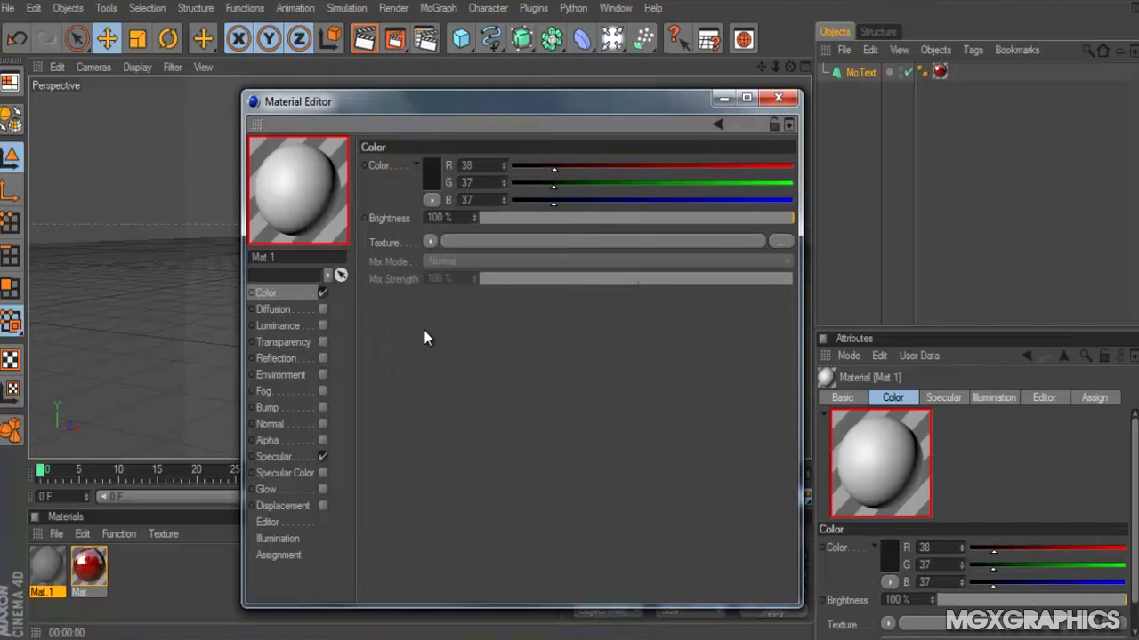
Give the near-black material a reflection of 66% brightness with a Fresnel texture at 56% mix strength, and disable its specular channel
left_click(319, 359)
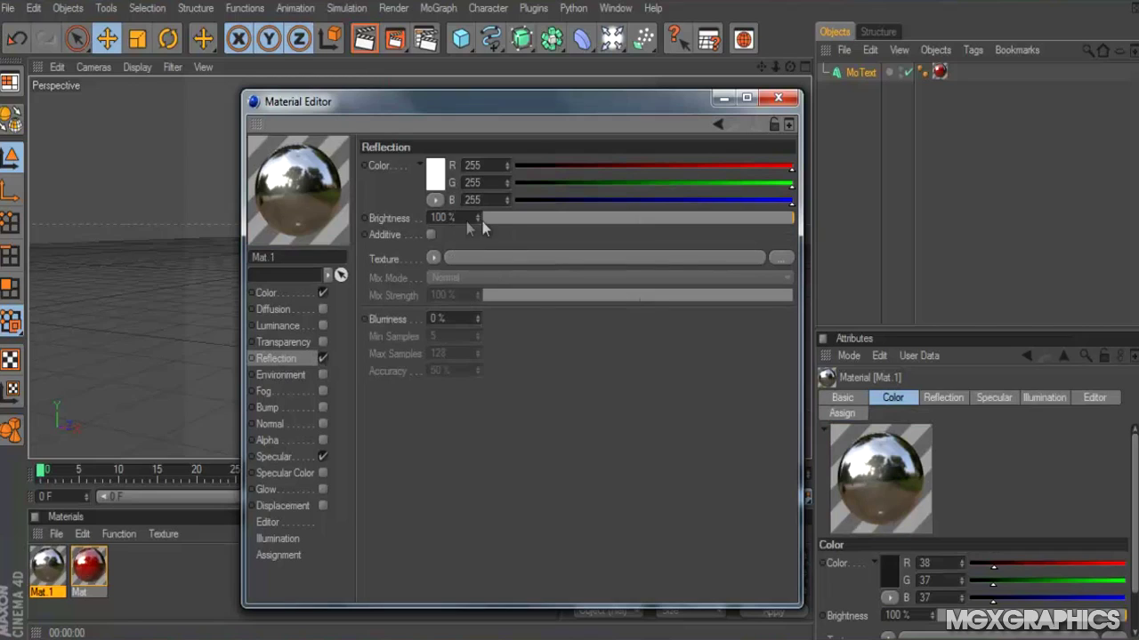
left_click(432, 258)
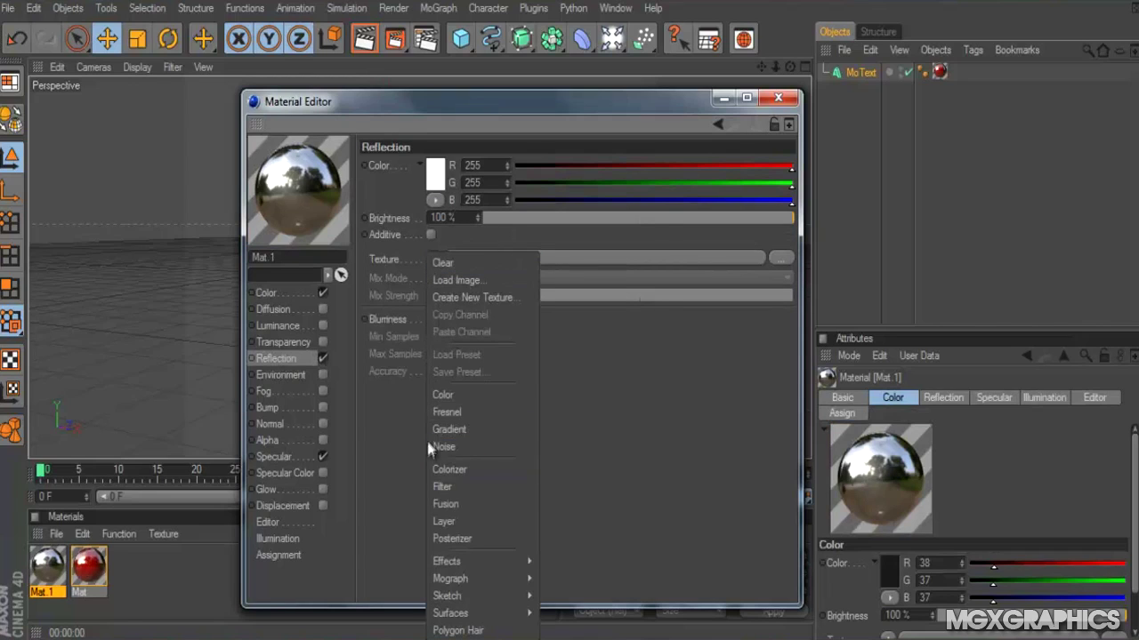
left_click(445, 412)
left_click_drag(712, 223, 688, 229)
left_click_drag(672, 346, 659, 347)
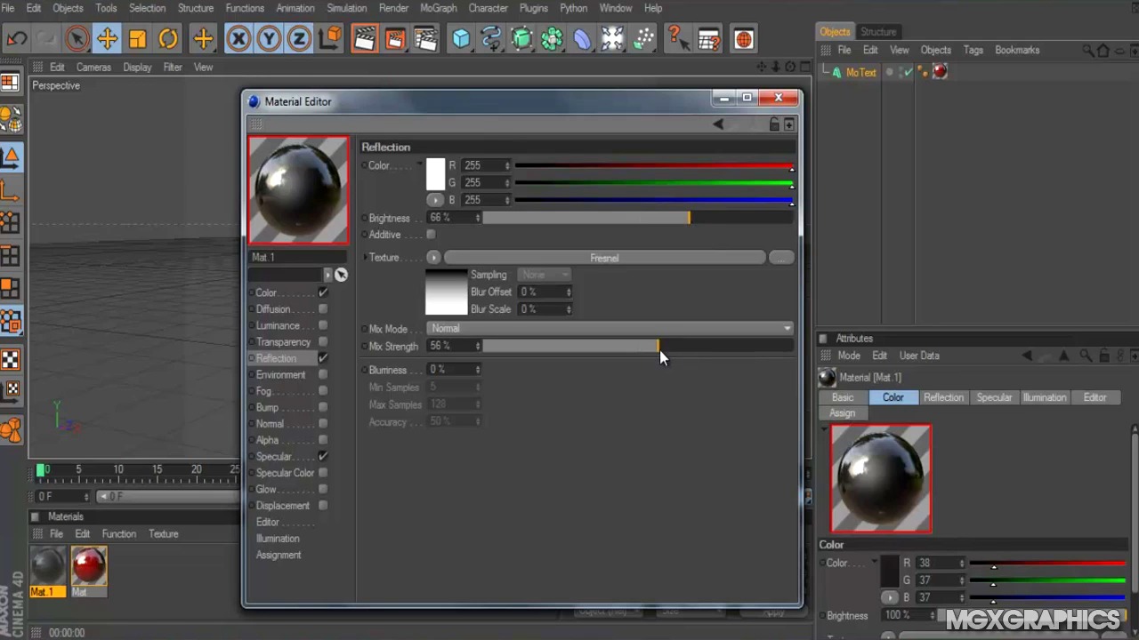
left_click(323, 457)
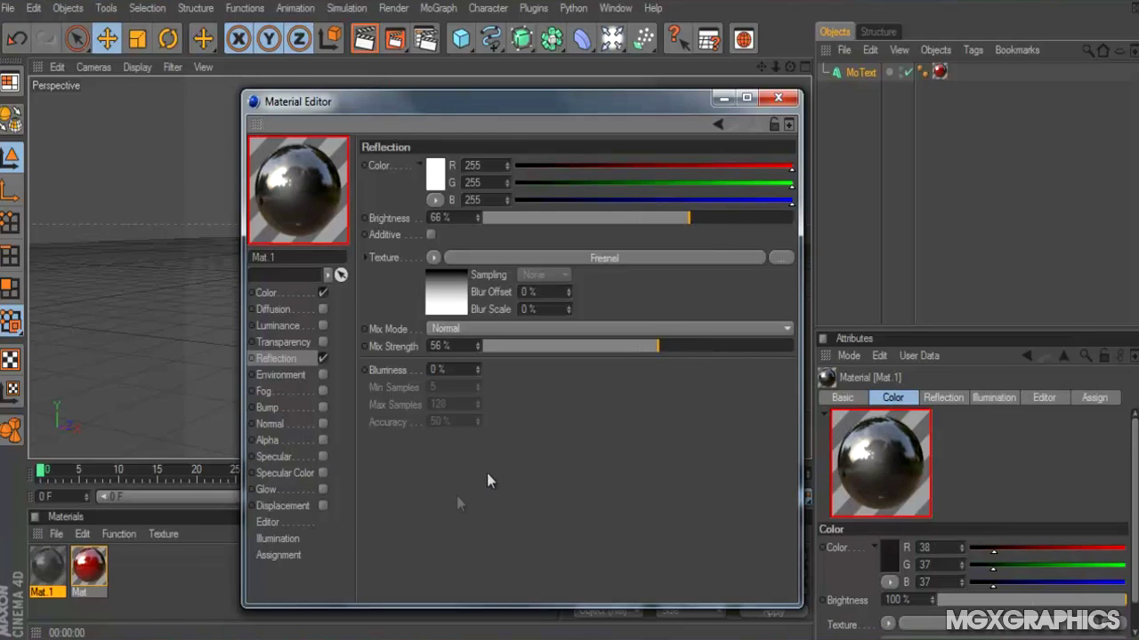
left_click(779, 98)
Apply the near-black material to the MGX text and restrict its texture tag to the front cap selection
left_click_drag(46, 563, 416, 311)
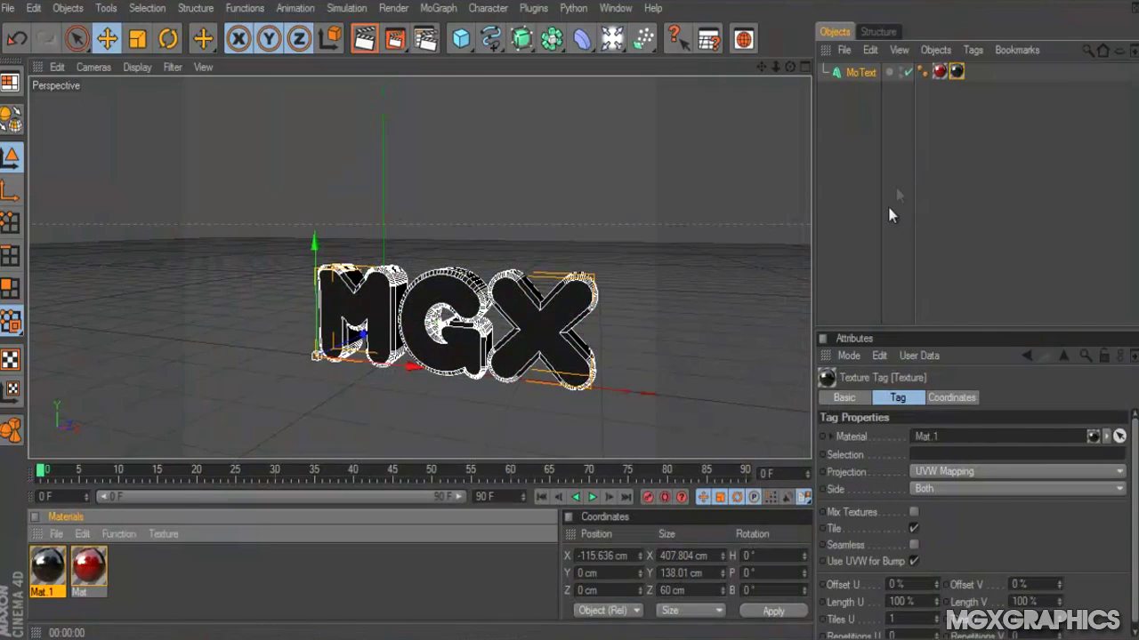
left_click(854, 455)
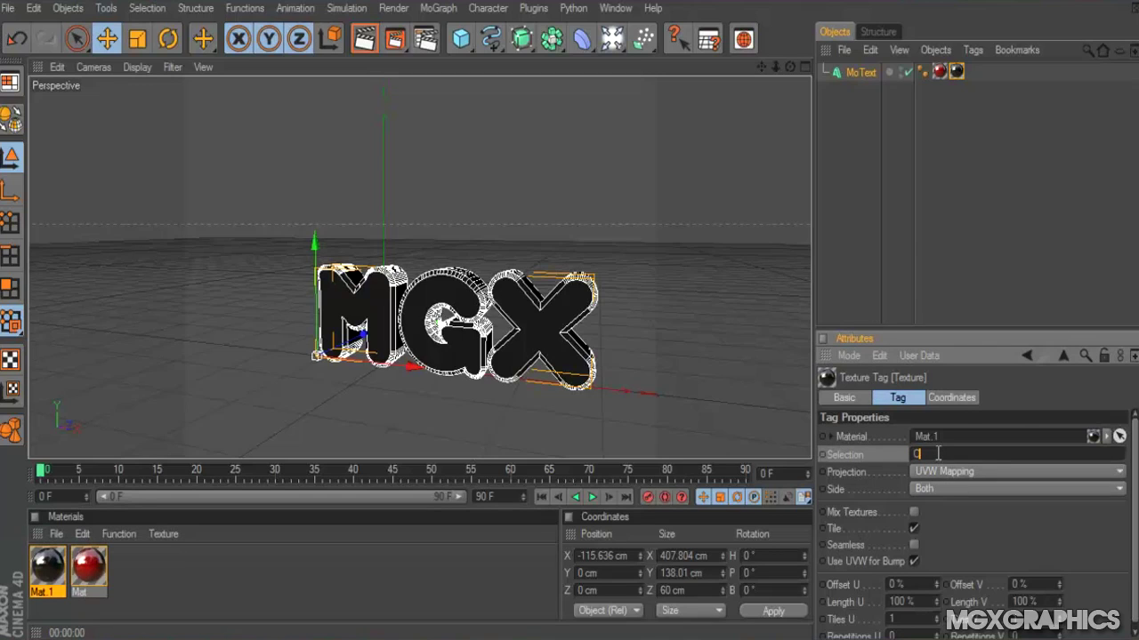
key("Return")
left_click(882, 117)
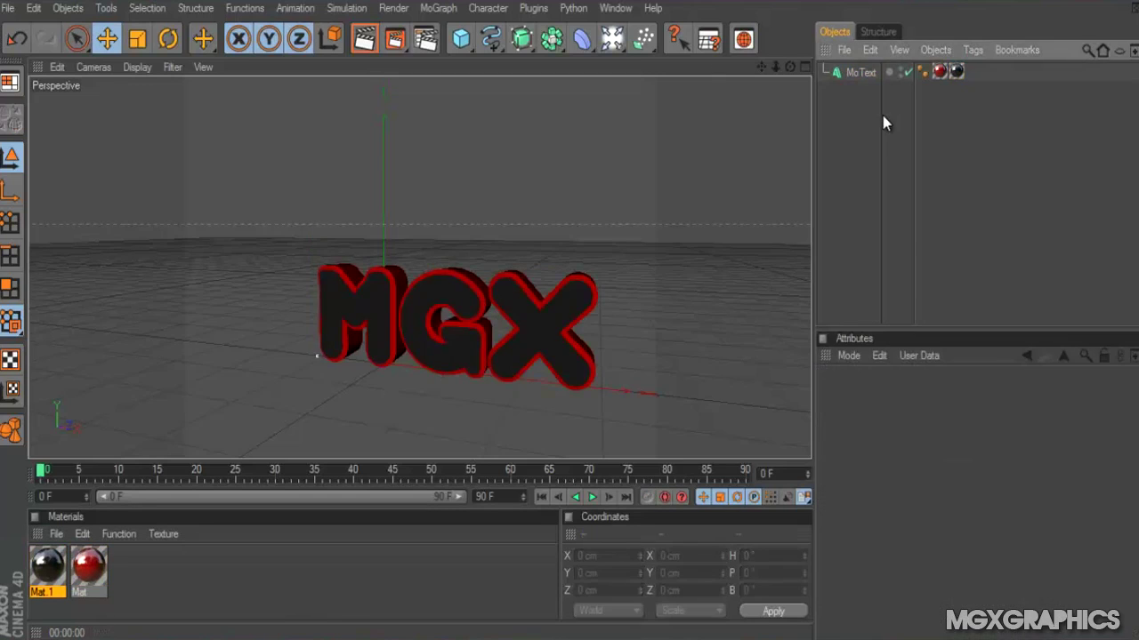
Render a preview of the two-colored MGX text and orbit the perspective view around it
left_click(364, 39)
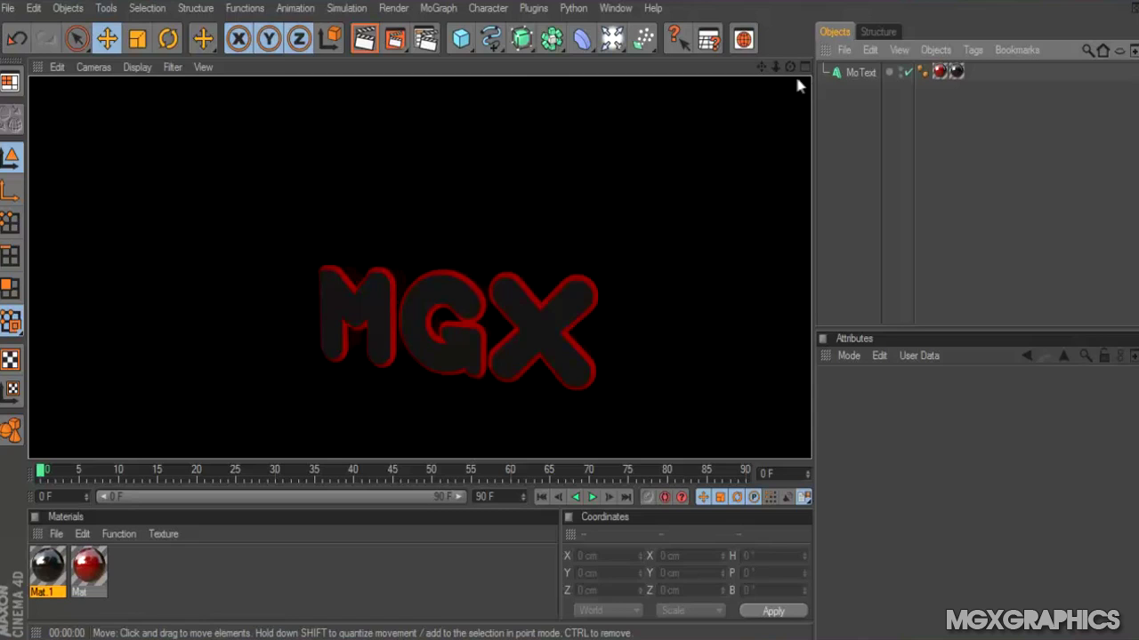
left_click(676, 203)
mouse_move(570, 318)
left_mouse_down("alt")
mouse_move(572, 309)
mouse_move(610, 353)
mouse_move(570, 321)
mouse_move(585, 310)
mouse_move(490, 321)
mouse_move(579, 318)
left_mouse_up("alt")
left_click_drag(443, 241, 418, 246, "alt")
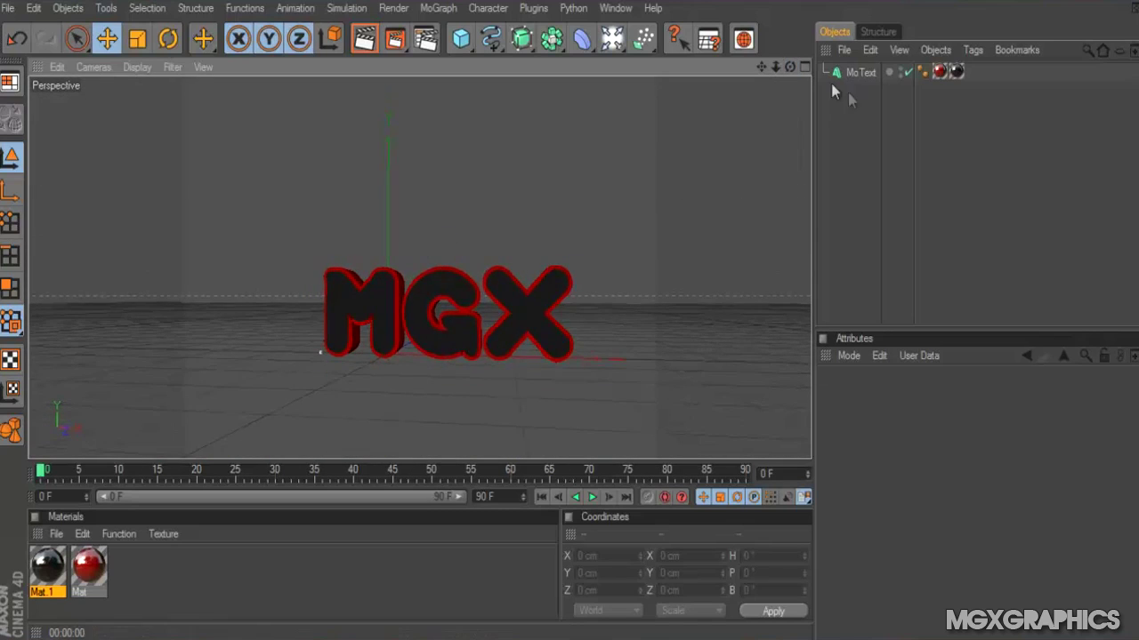
left_click_drag(571, 317, 569, 311, "alt")
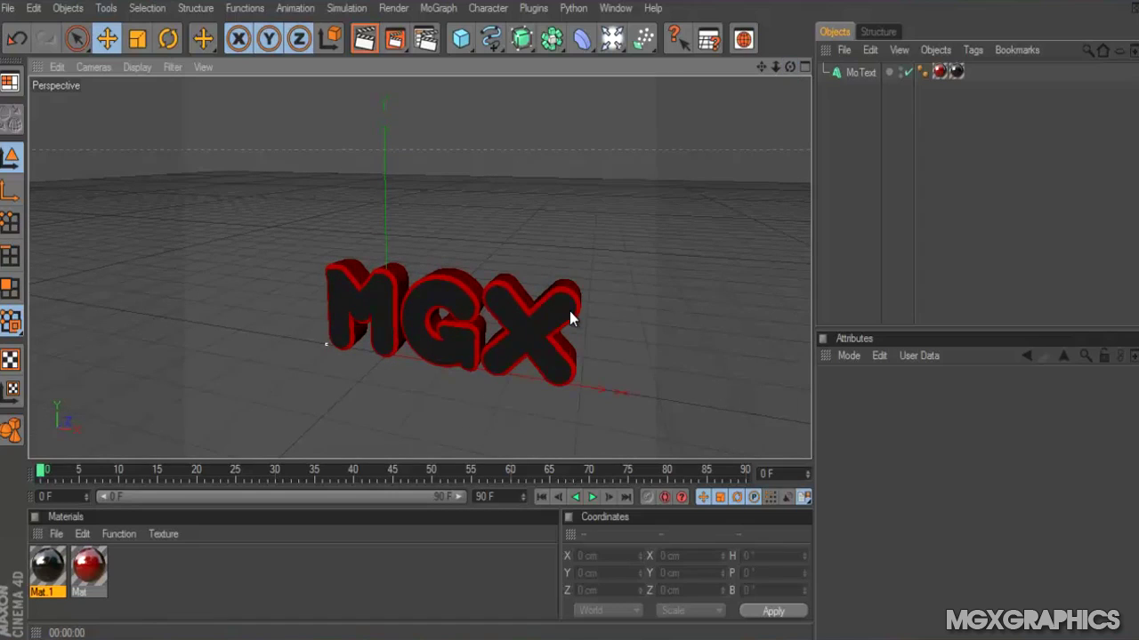
Add a Plane primitive to the scene and move MoText above it in the object hierarchy
left_click(459, 40)
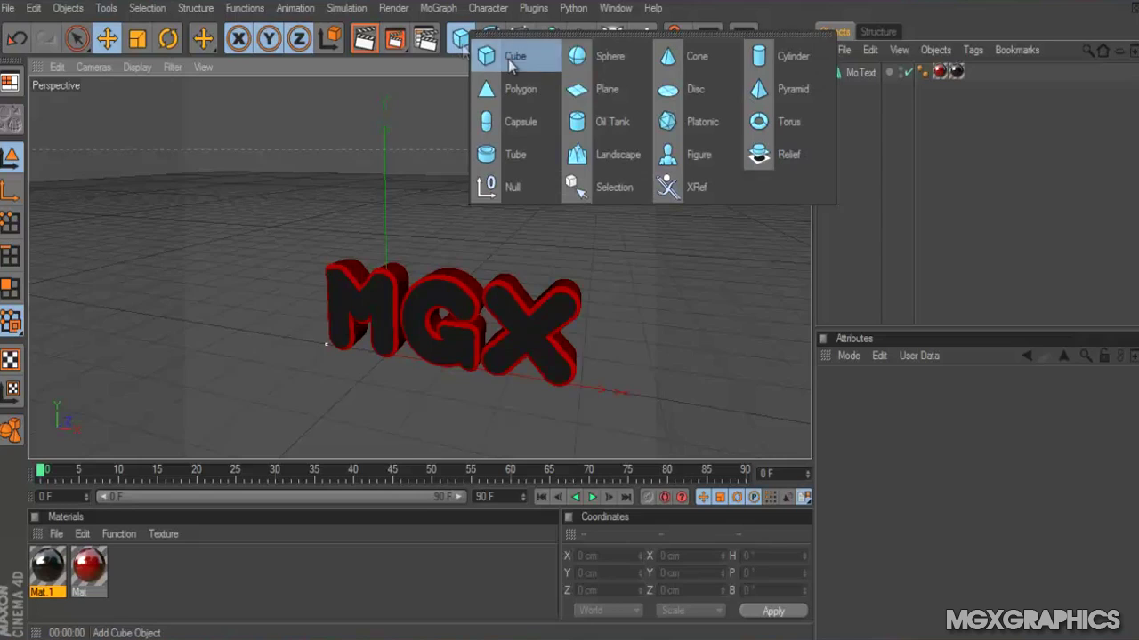
left_click(597, 89)
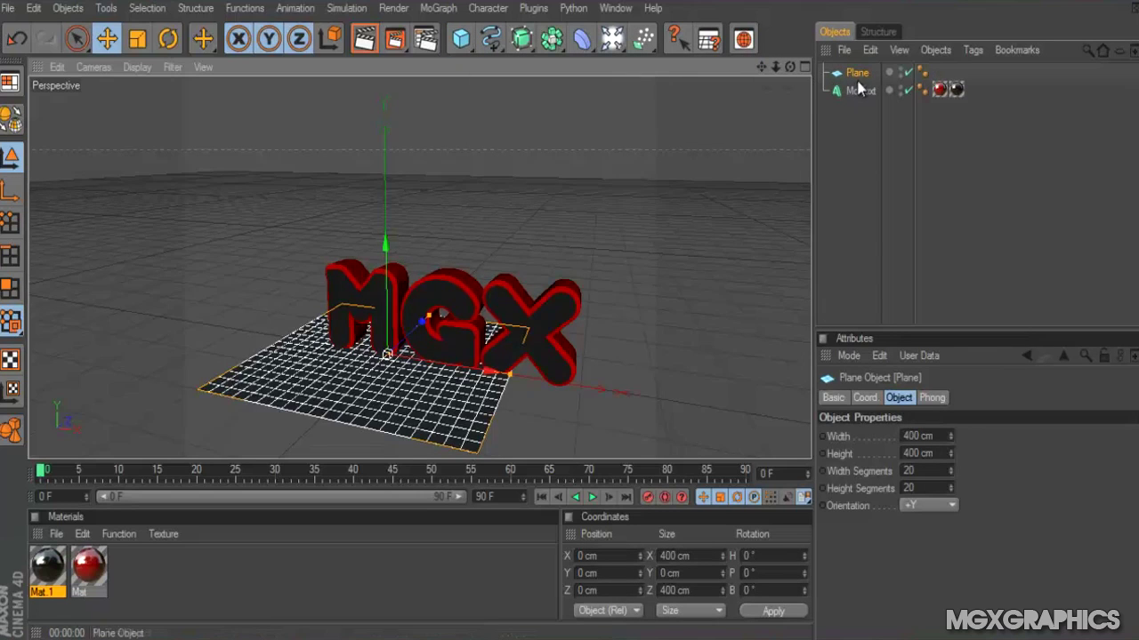
left_click_drag(859, 90, 850, 67)
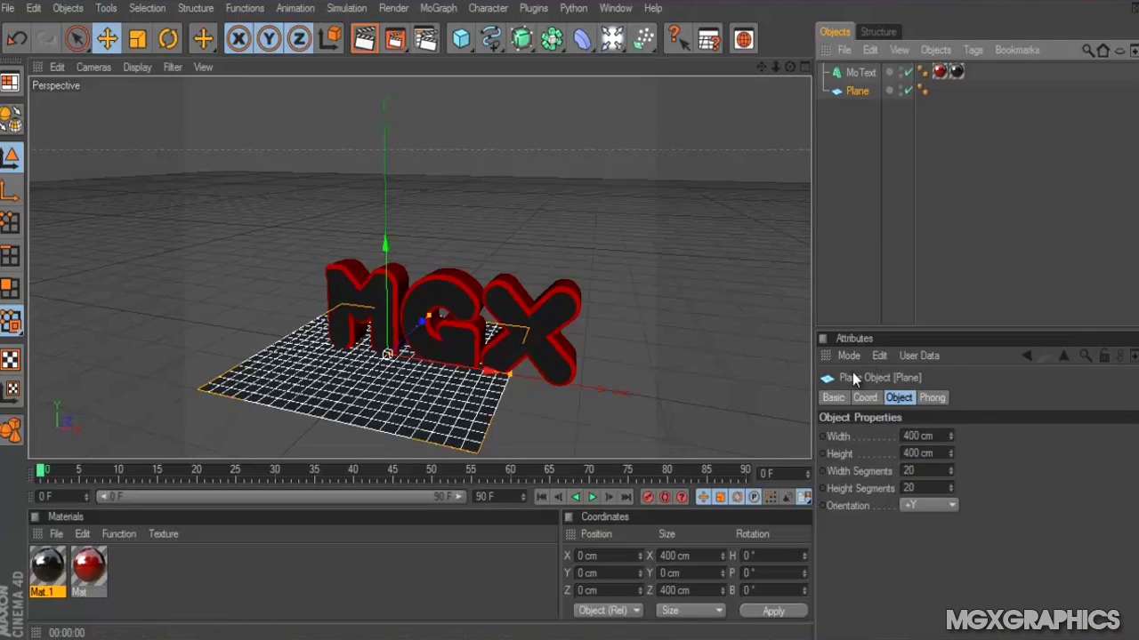
Set the plane's width to 999999999 cm
double_click(912, 435)
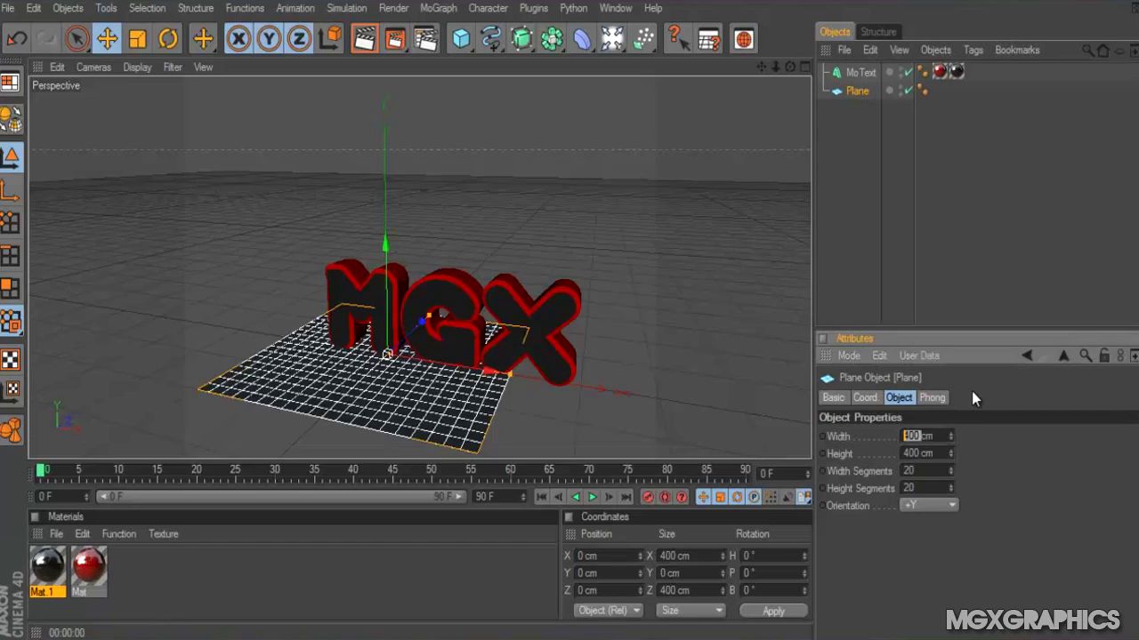
type("99999999")
key("Return")
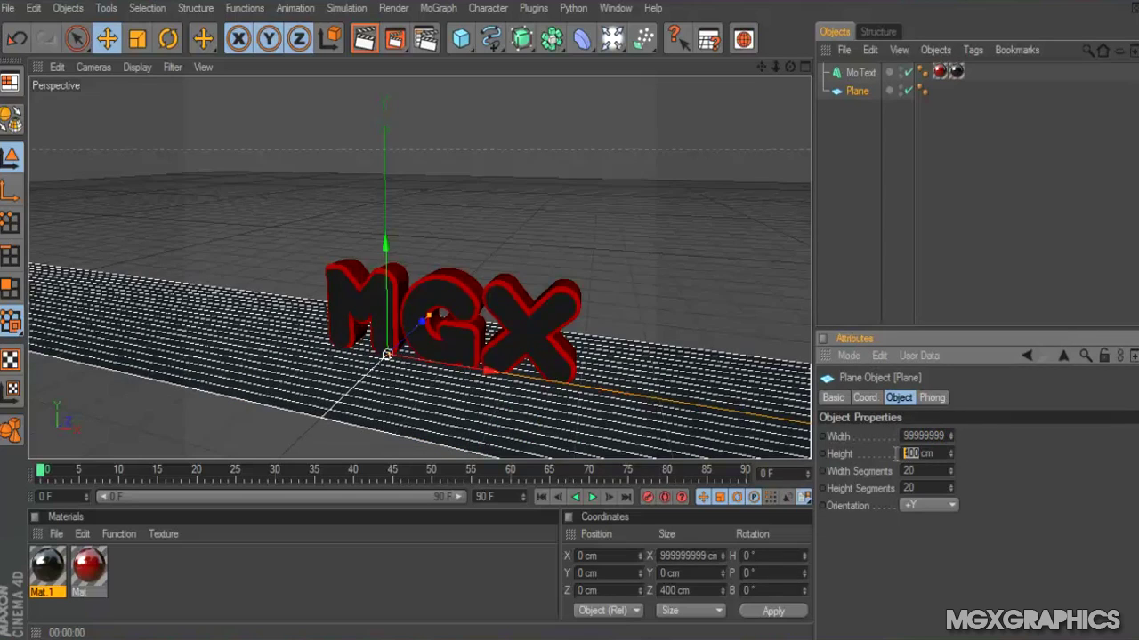
Try a plane height of 0 cm with a preview render and undo the height change
type("0")
key("Return")
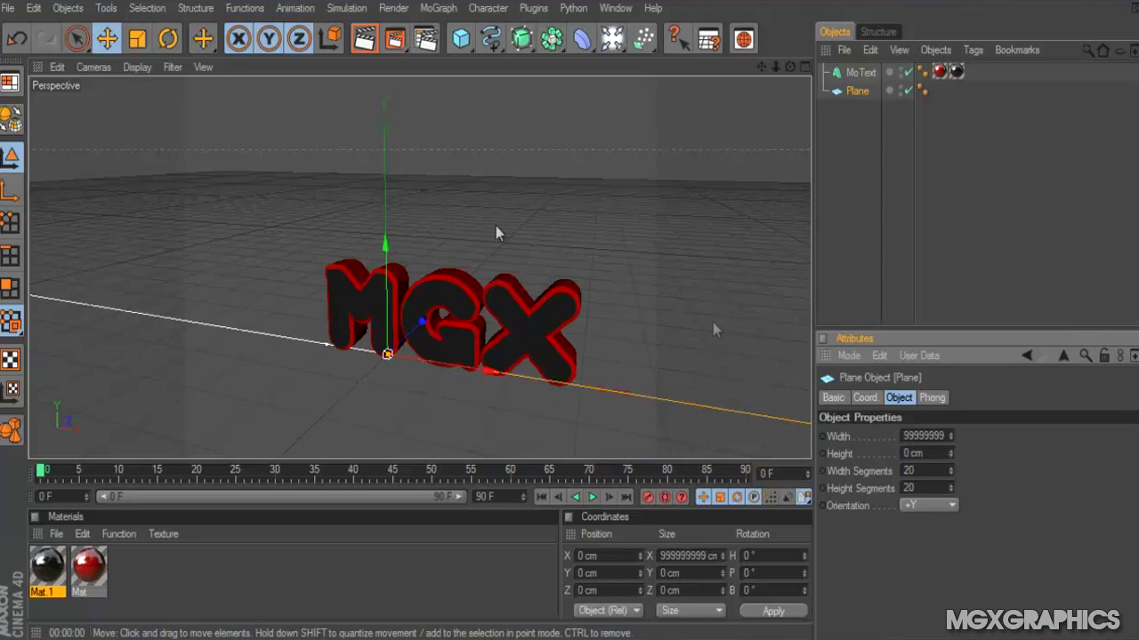
left_click(359, 41)
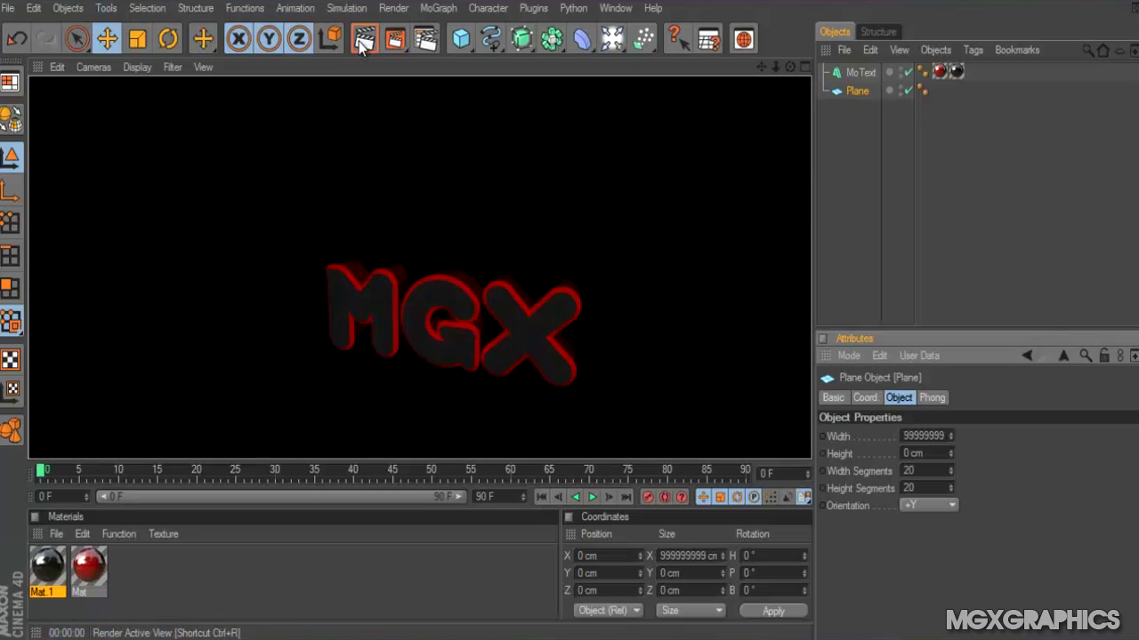
left_click(551, 325)
left_click_drag(551, 325, 561, 312, "alt")
key("ctrl+z")
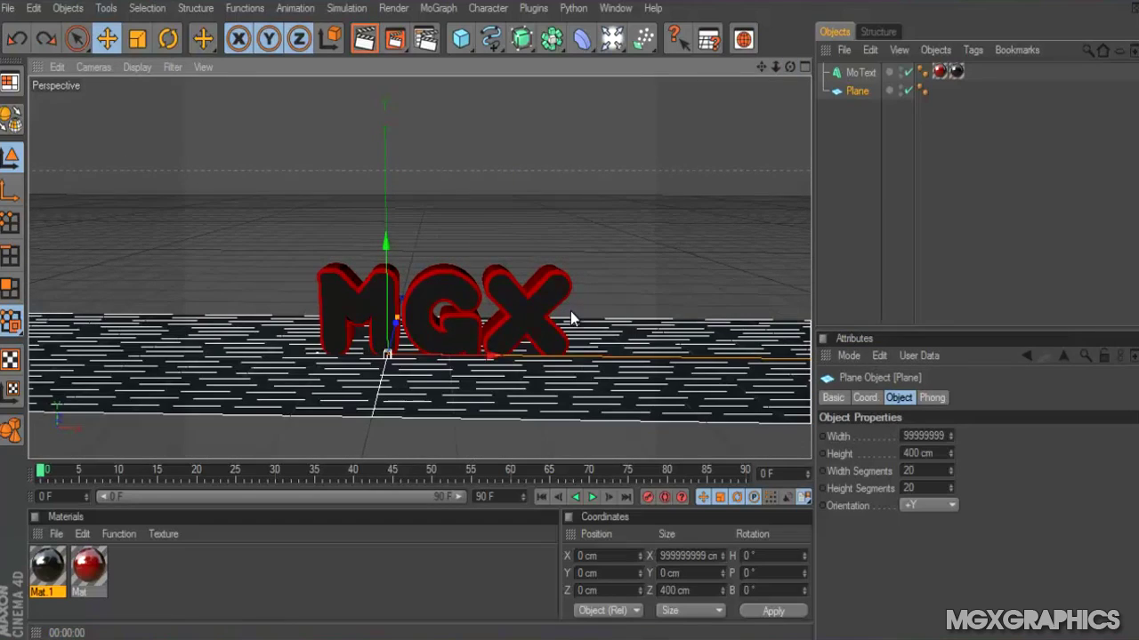
Stretch the plane's height to about 4668 cm and render a preview of the scene
left_click_drag(409, 323, 516, 258)
left_click_drag(430, 256, 561, 233)
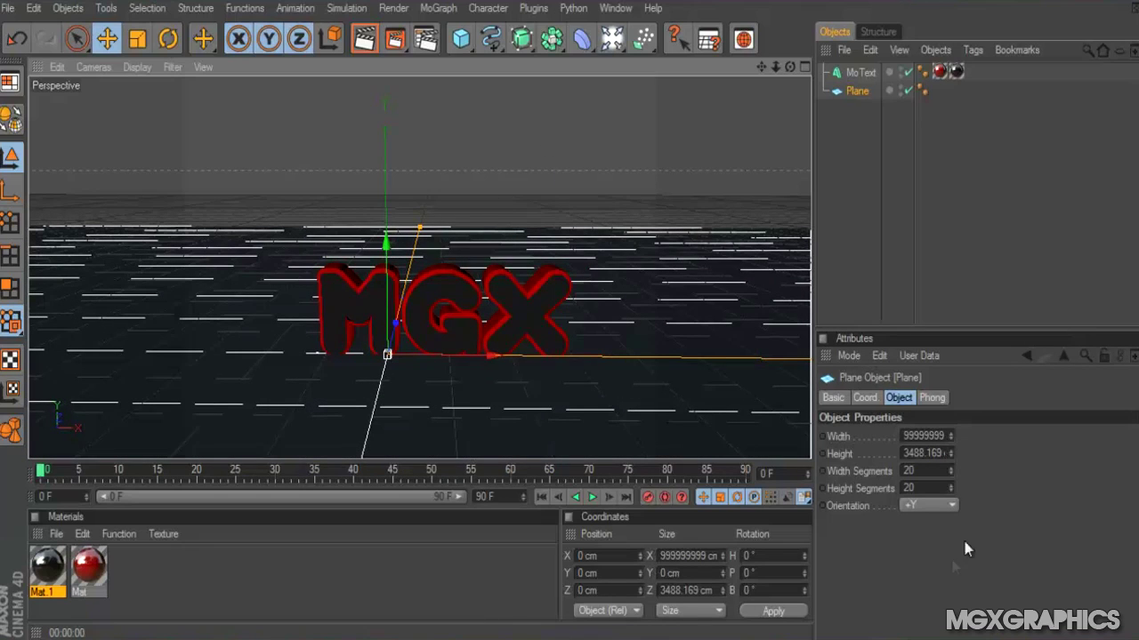
left_click_drag(951, 456, 943, 391)
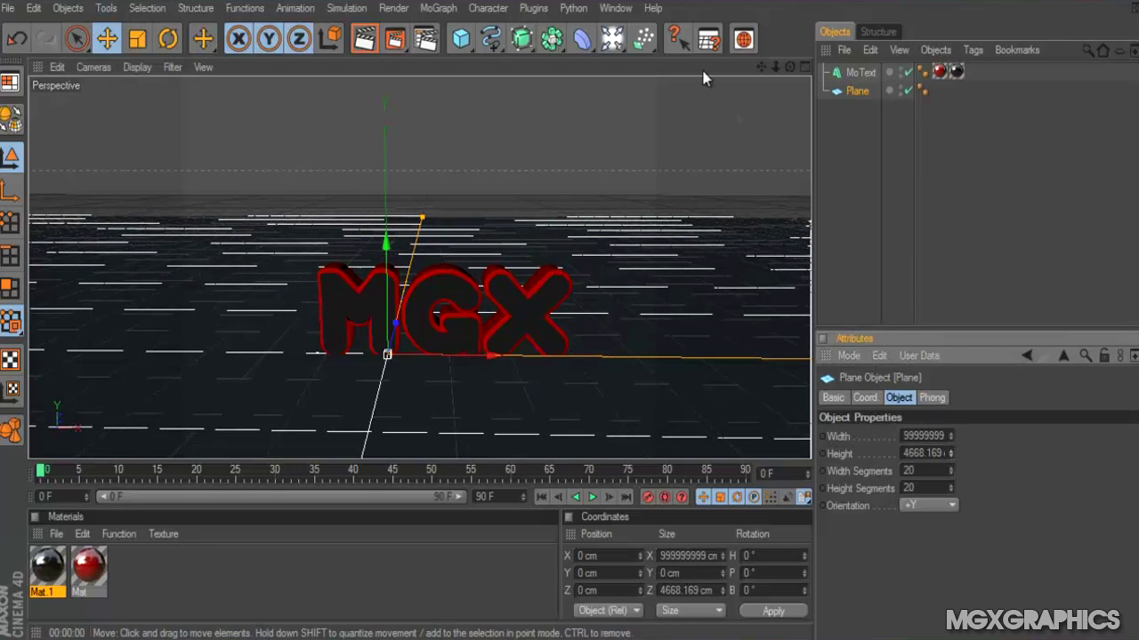
left_click(365, 39)
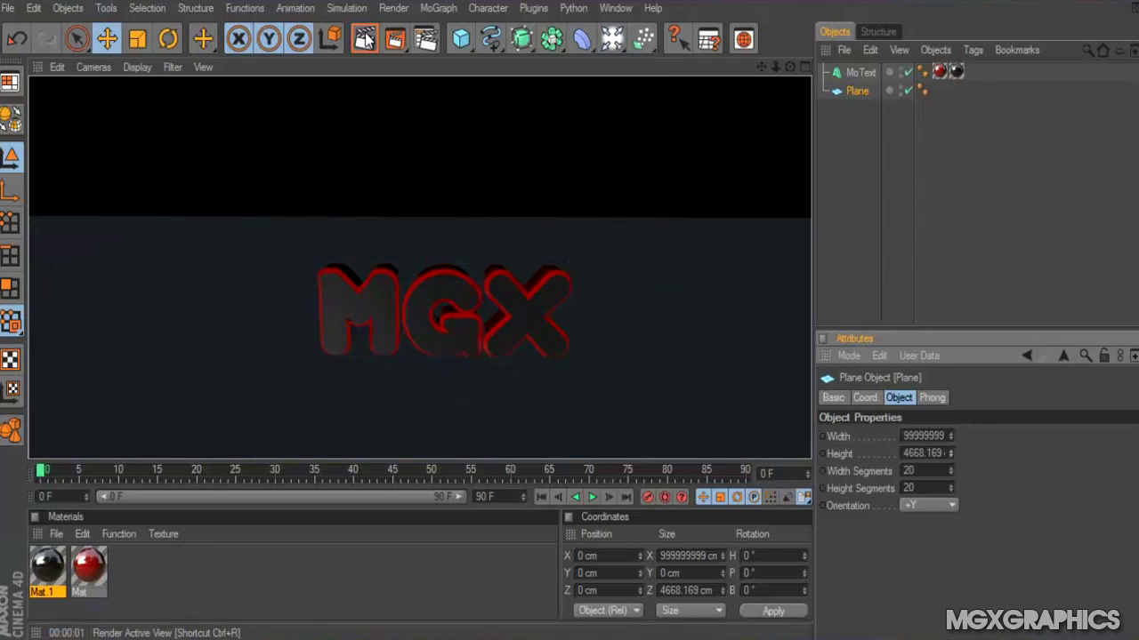
Raise the MGX text about 23 cm along Y above the plane and render a preview
left_click(415, 284)
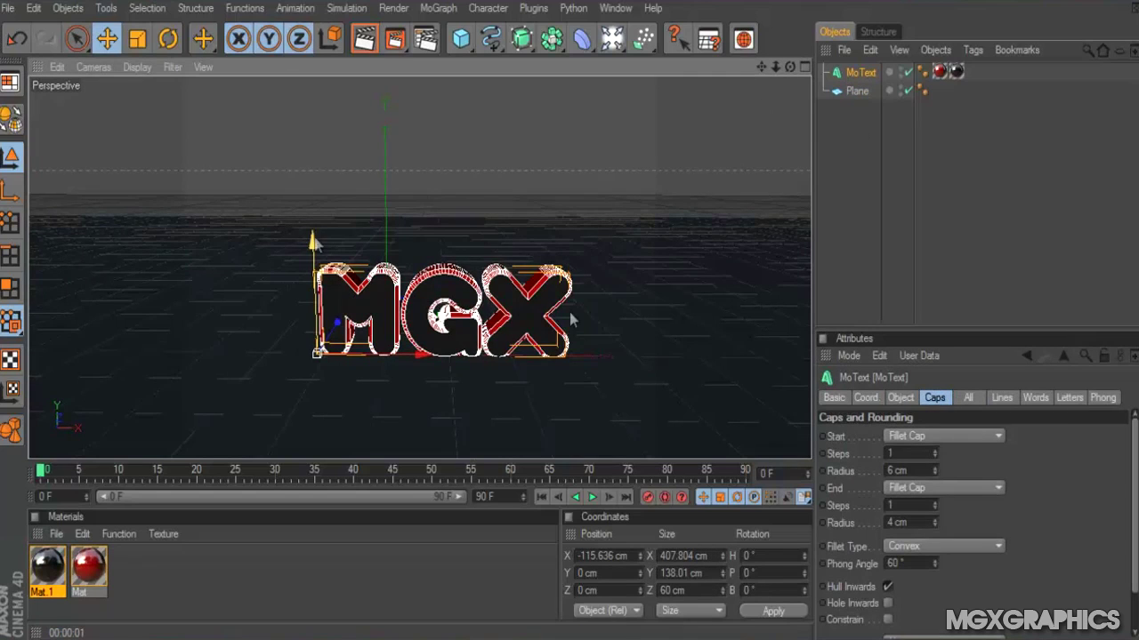
left_click_drag(571, 315, 569, 311)
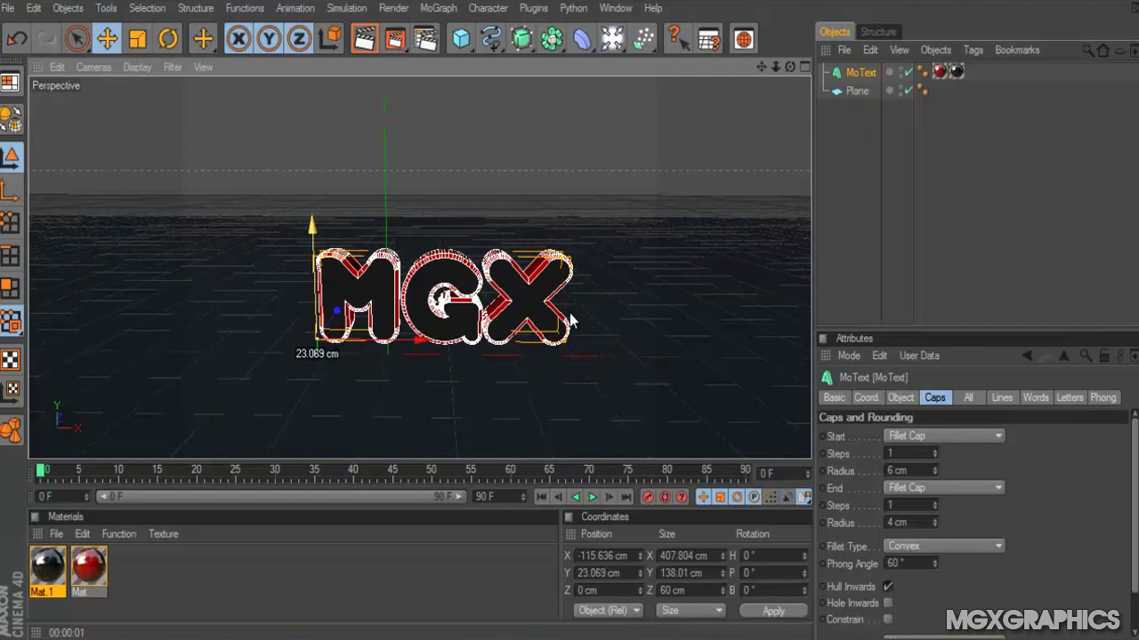
left_click(365, 39)
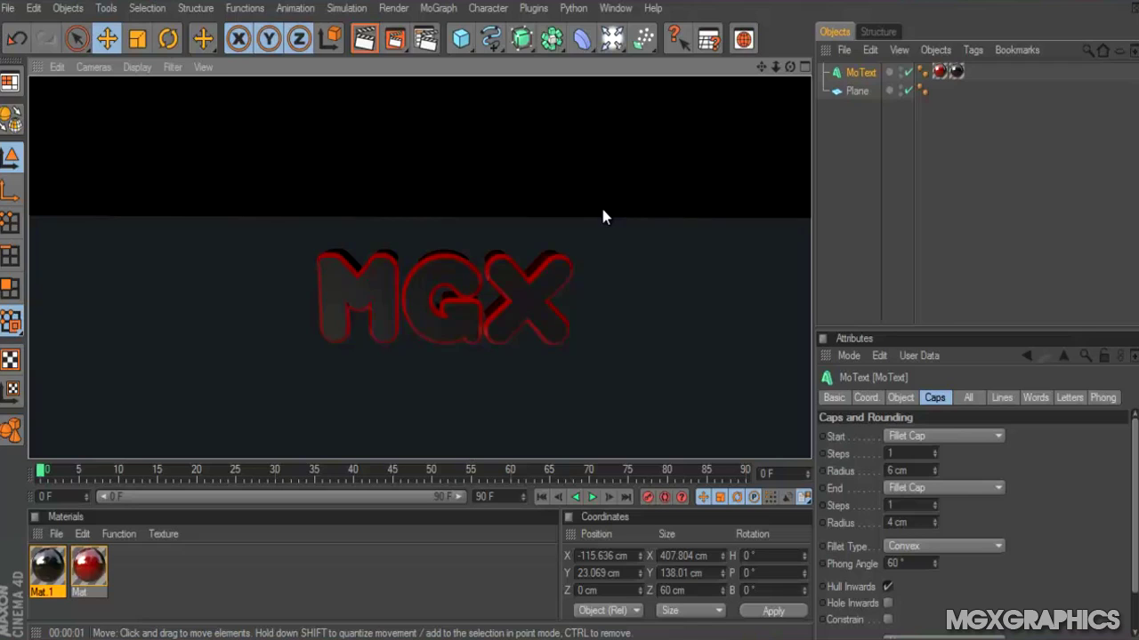
Add an Omni light and place it up and in front of the letter M, at about X -98, Y 177, Z -185 cm
left_click(611, 40)
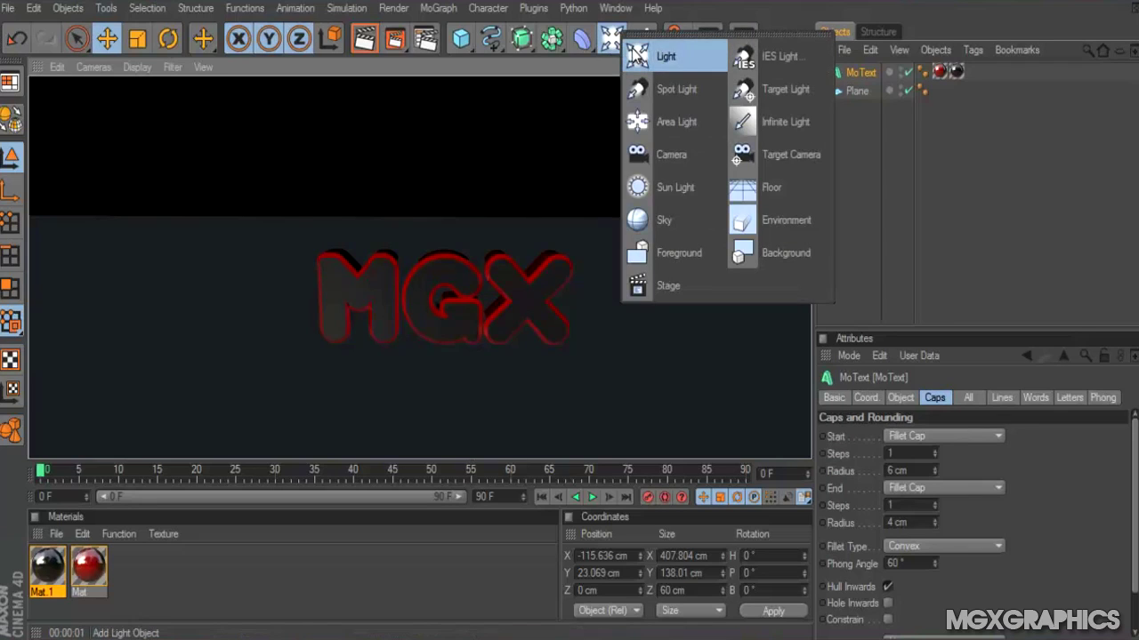
left_click(635, 55)
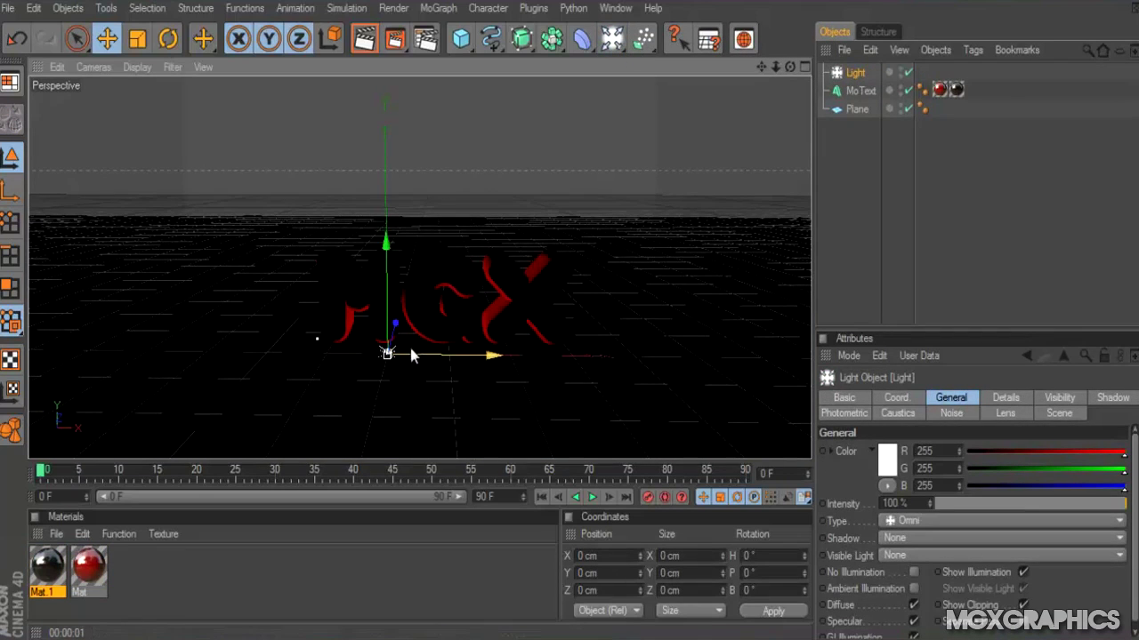
left_click_drag(410, 350, 587, 454)
mouse_move(572, 318)
left_mouse_down()
mouse_move(551, 348)
mouse_move(570, 311)
left_mouse_up()
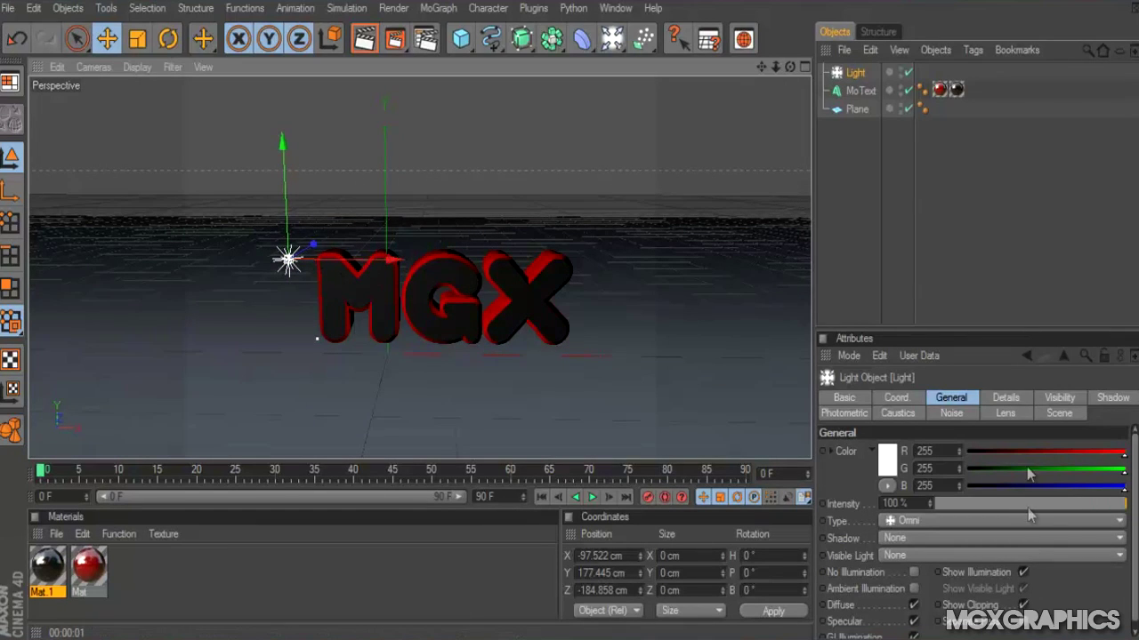
Give the light a Hi-8 lens glow and render a preview
left_click(1061, 418)
left_click(991, 417)
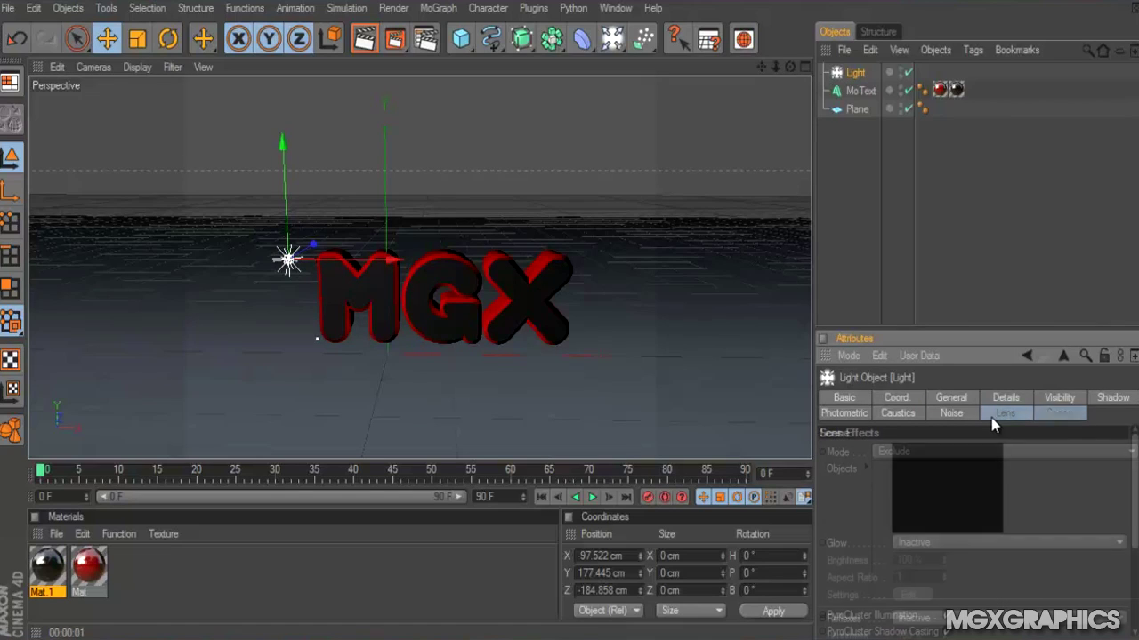
left_click(941, 540)
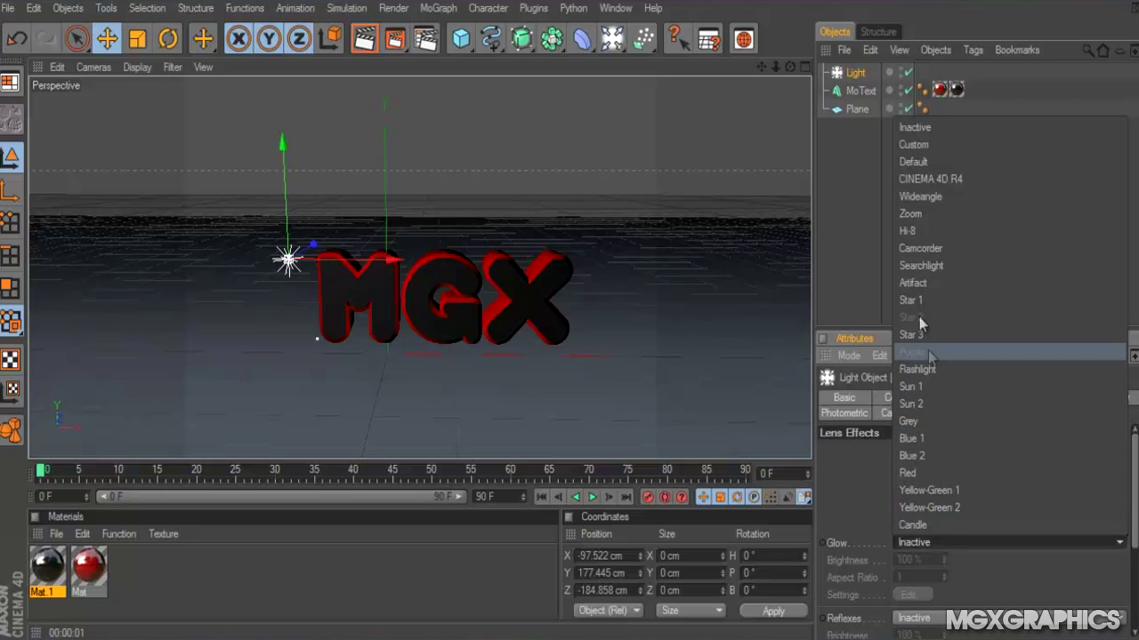
left_click(907, 230)
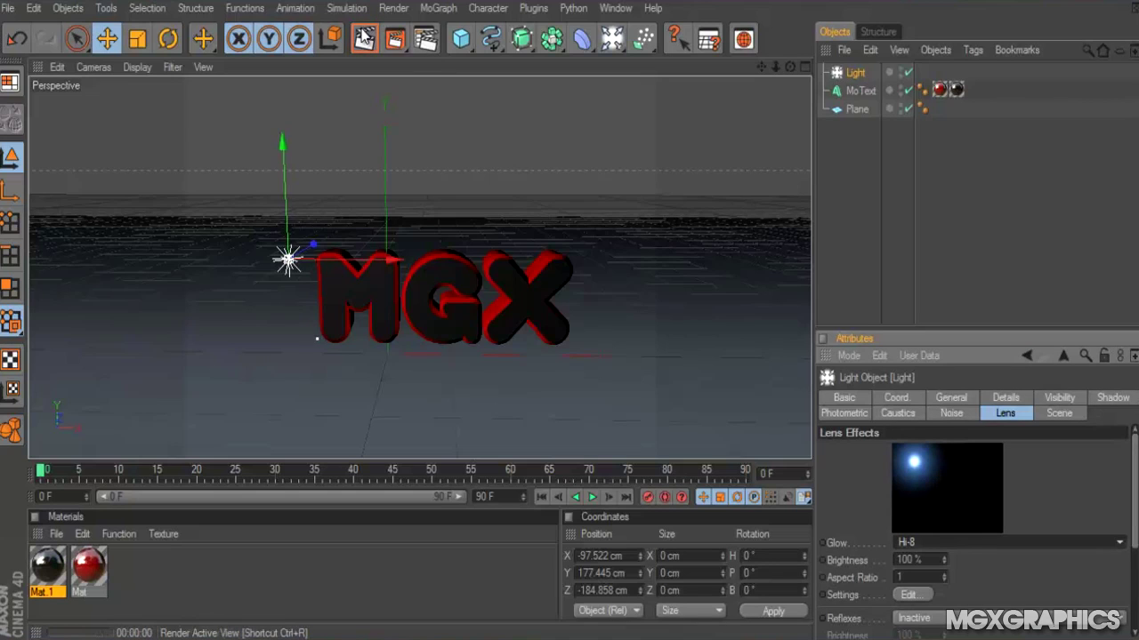
left_click(364, 36)
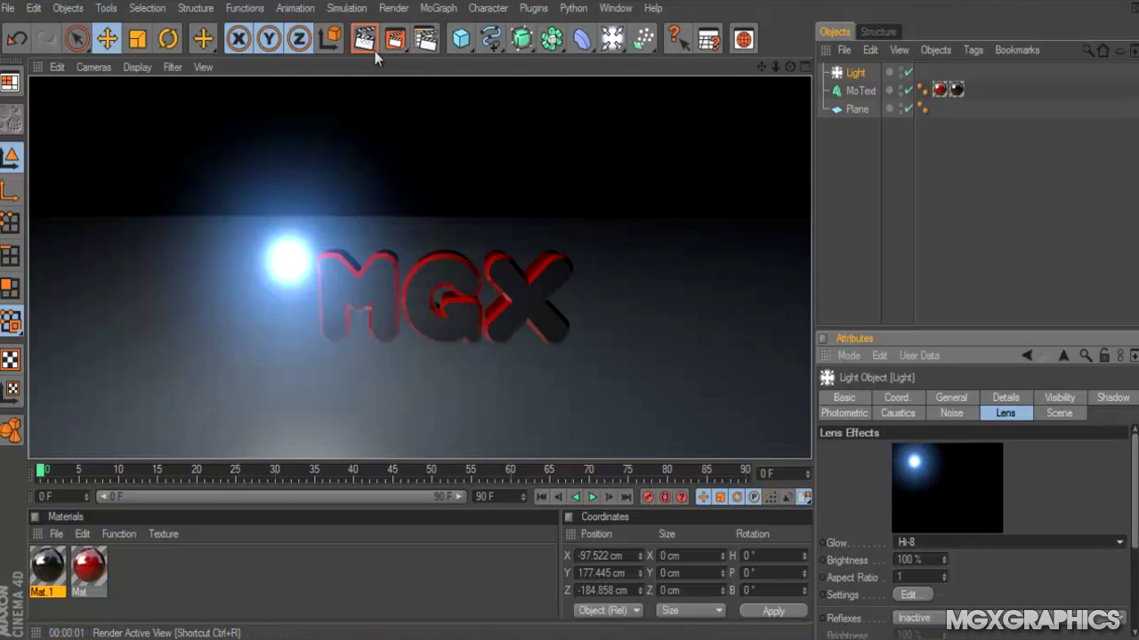
Move the glowing light above the MGX text to about X 19, Y 283 cm and render a preview
left_click(304, 277)
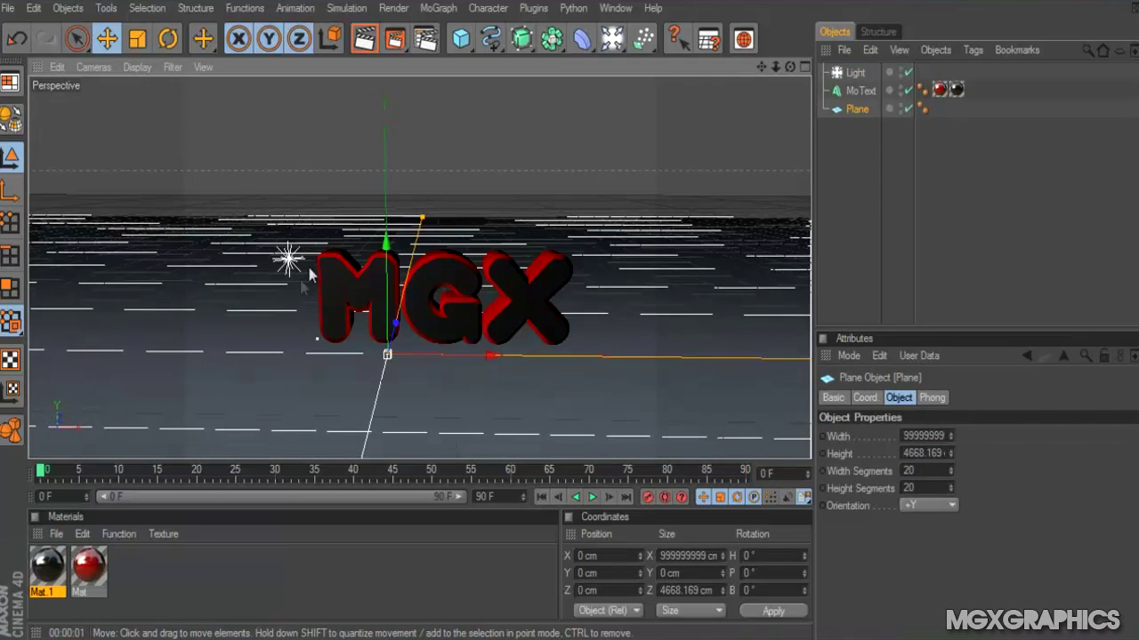
left_click(287, 259)
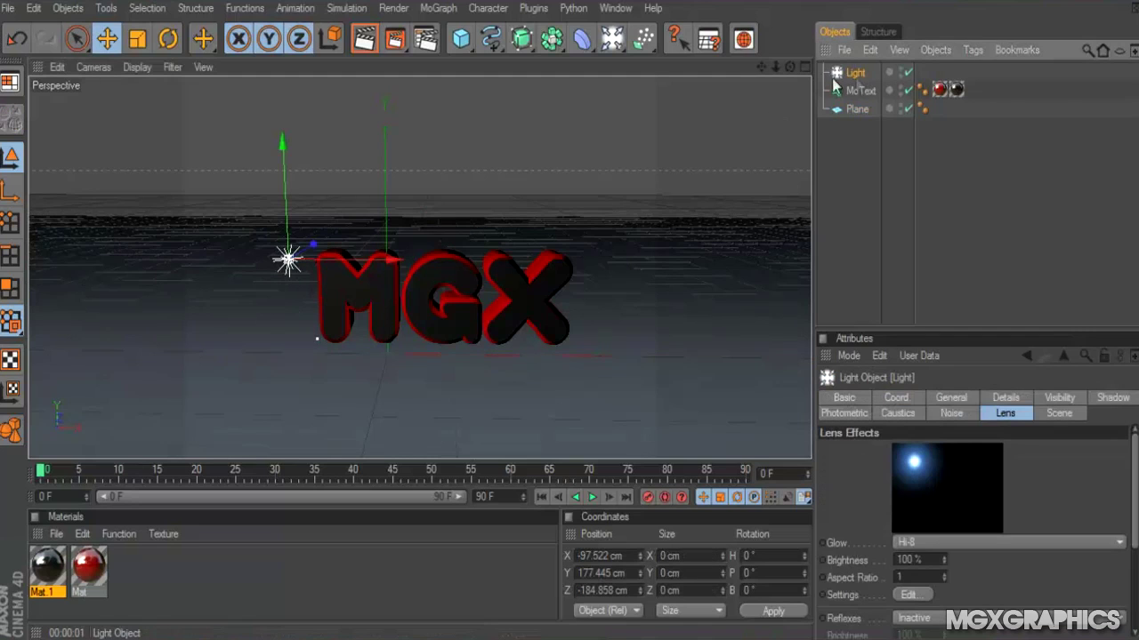
mouse_move(574, 326)
left_mouse_down()
mouse_move(573, 301)
mouse_move(582, 310)
left_mouse_up()
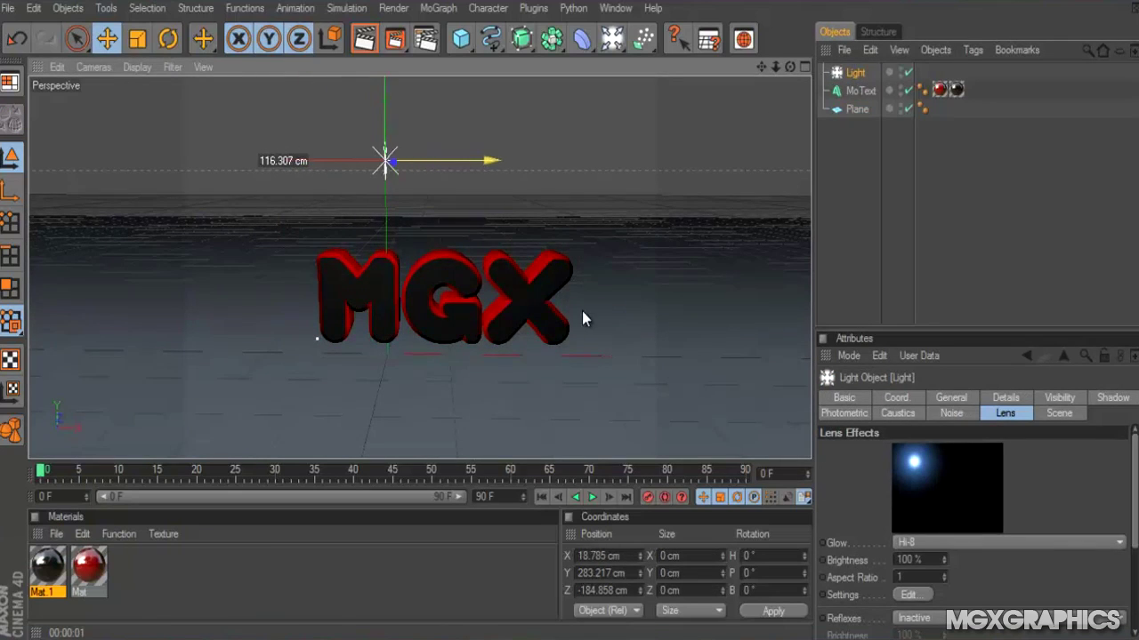
left_click(365, 39)
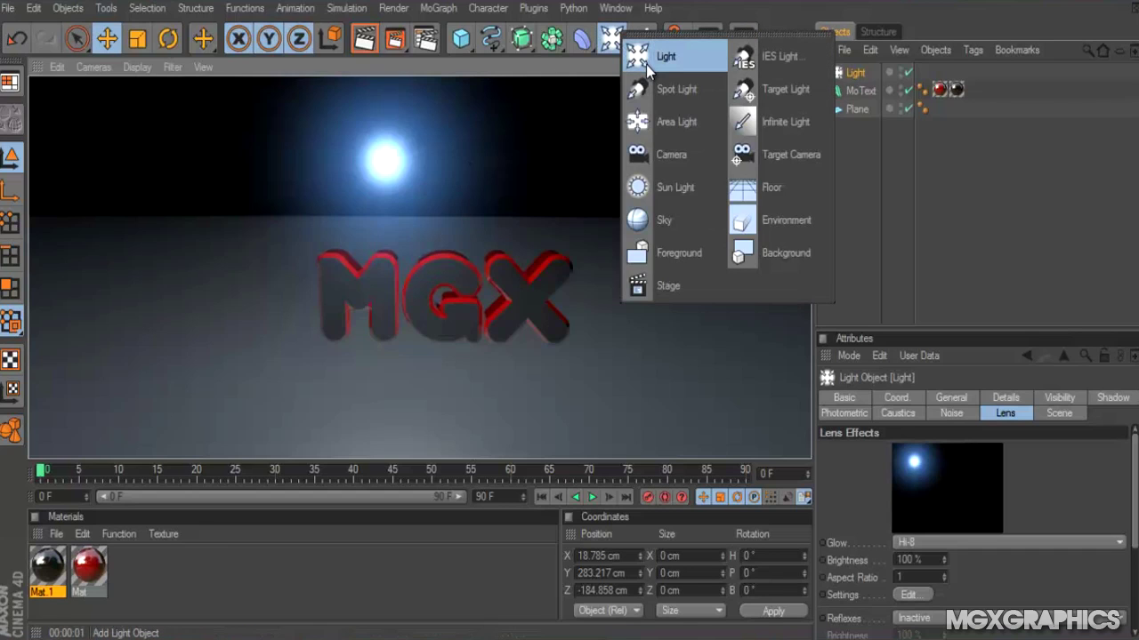
Add a second light at about X 304 cm and set its shadow type to Shadow Maps (Soft)
left_click(644, 60)
left_click_drag(469, 363, 559, 317)
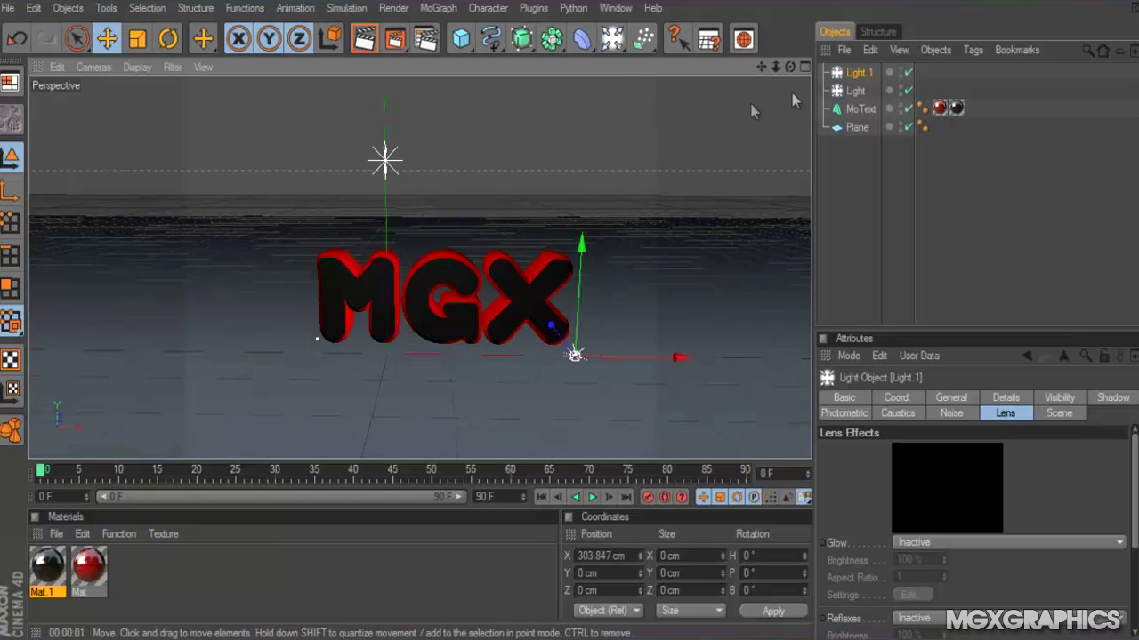
left_click(1112, 398)
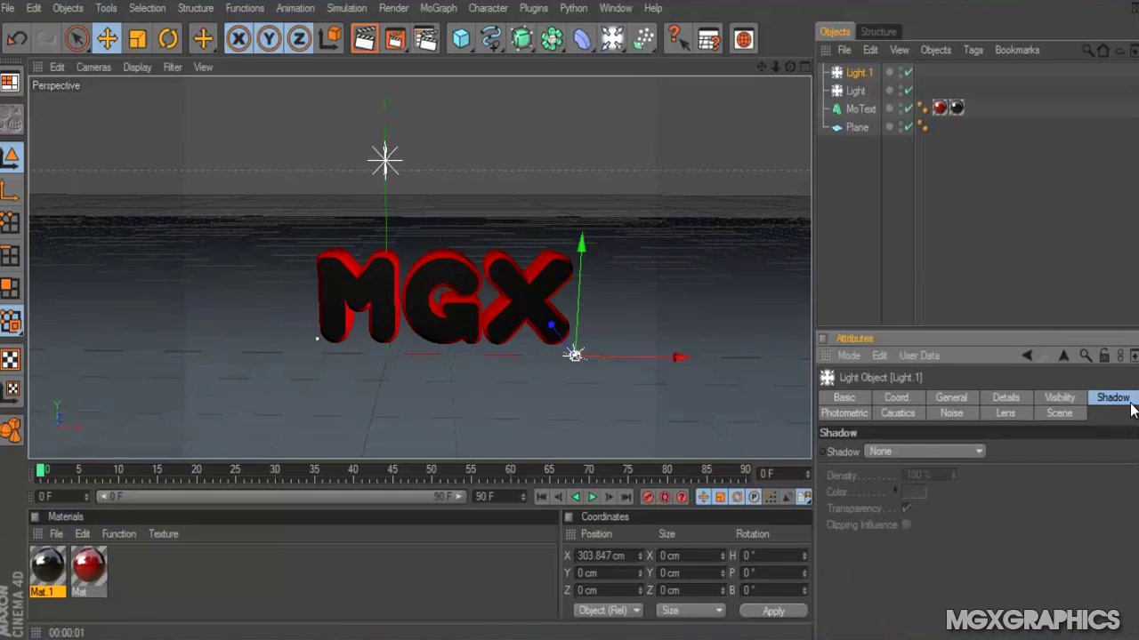
left_click(936, 452)
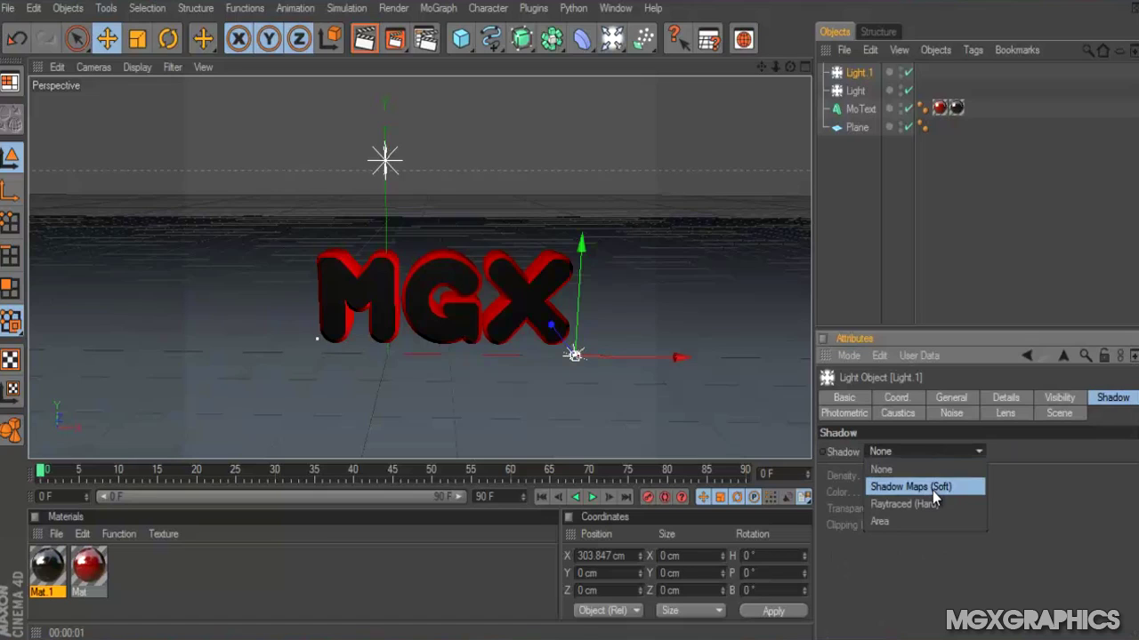
left_click(932, 490)
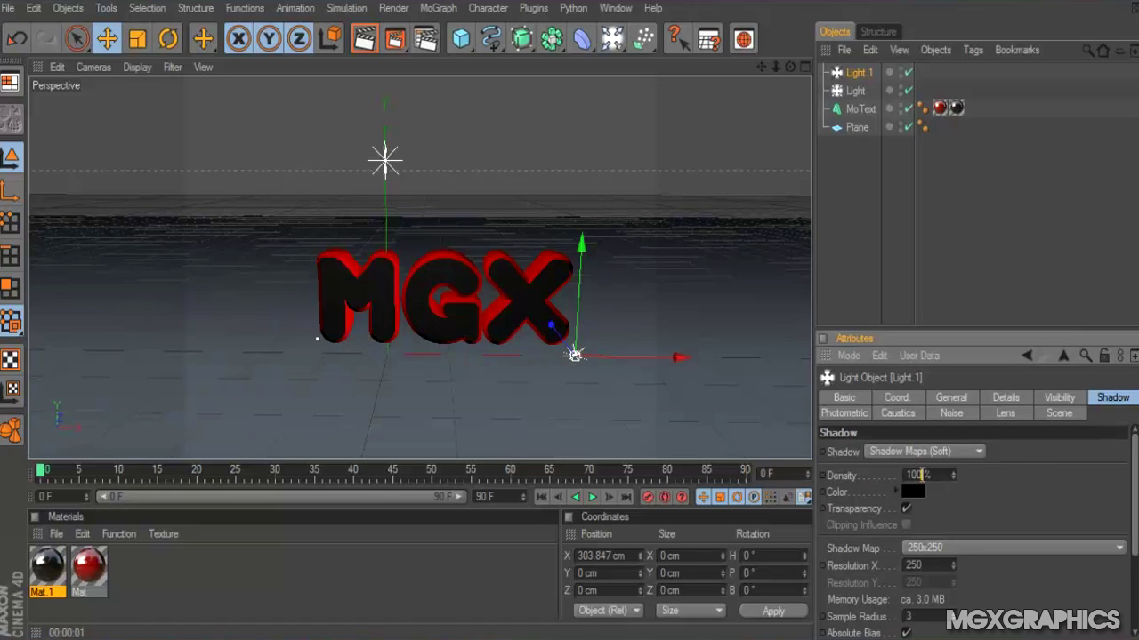
Set the second light's shadow density to 80% and render a preview
double_click(922, 474)
type("80")
key("Return")
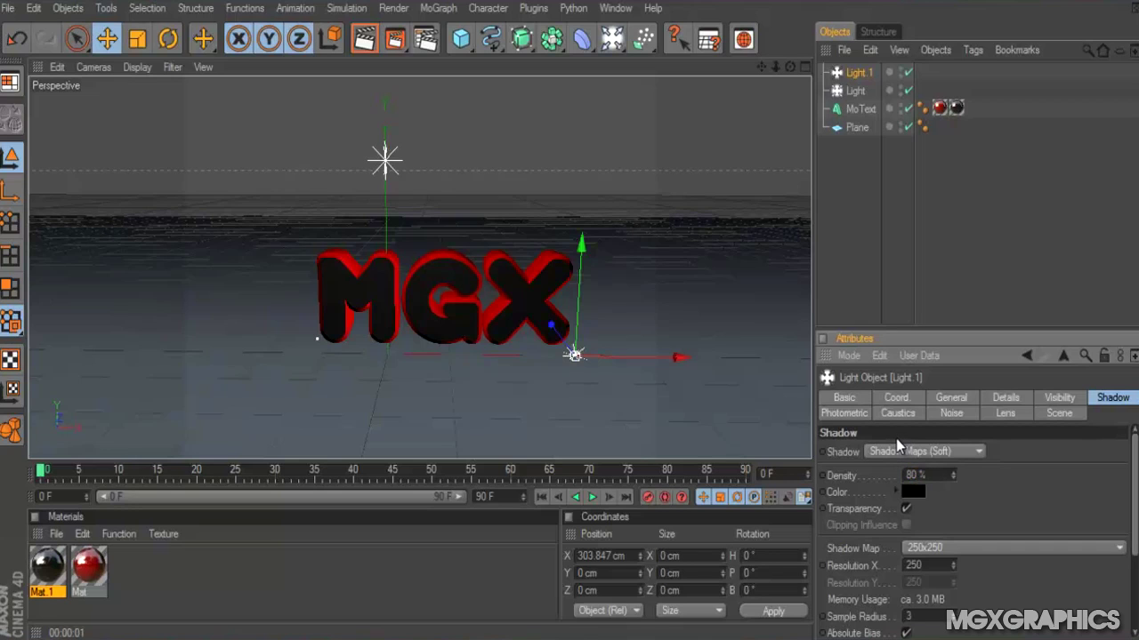
left_click(364, 39)
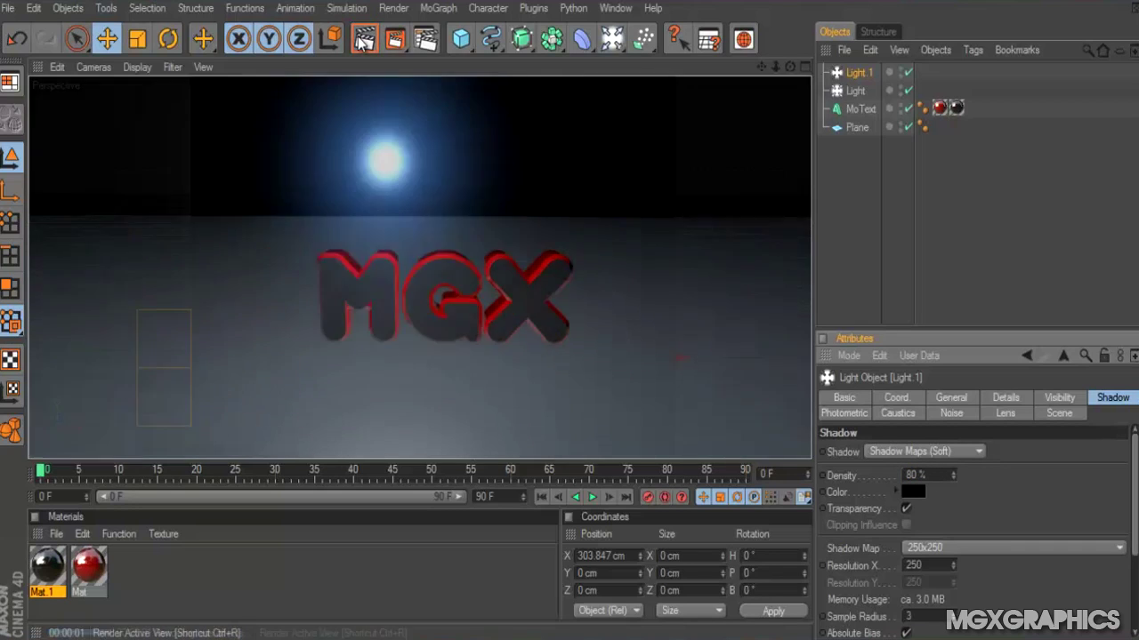
Move the second light up and behind the text to about Y 201, Z 69 cm and render the shadows
left_click(858, 72)
left_click_drag(553, 345, 562, 322)
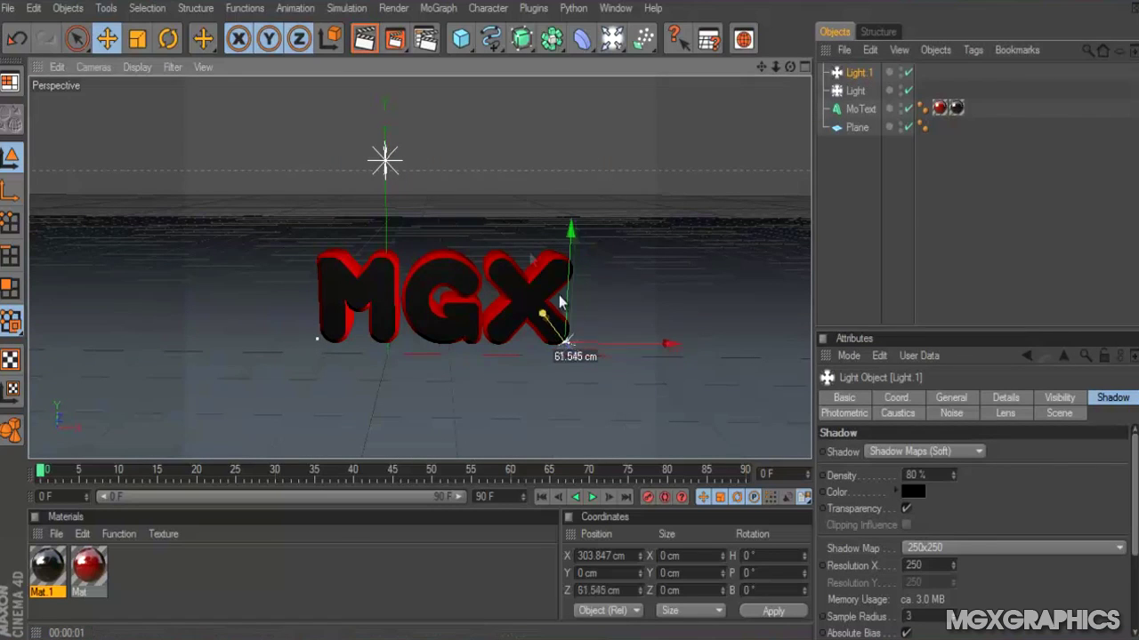
left_click_drag(579, 254, 571, 218)
key("ctrl+r")
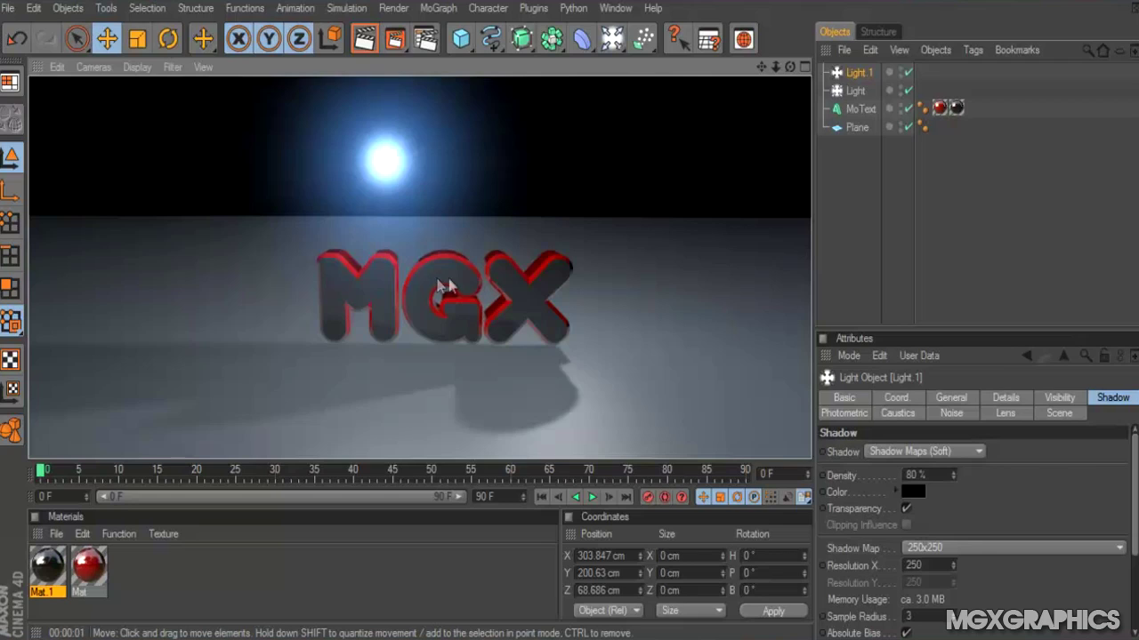
Add a Camera to the scene, look through it, and pull it far back from the MGX text
left_click(607, 48)
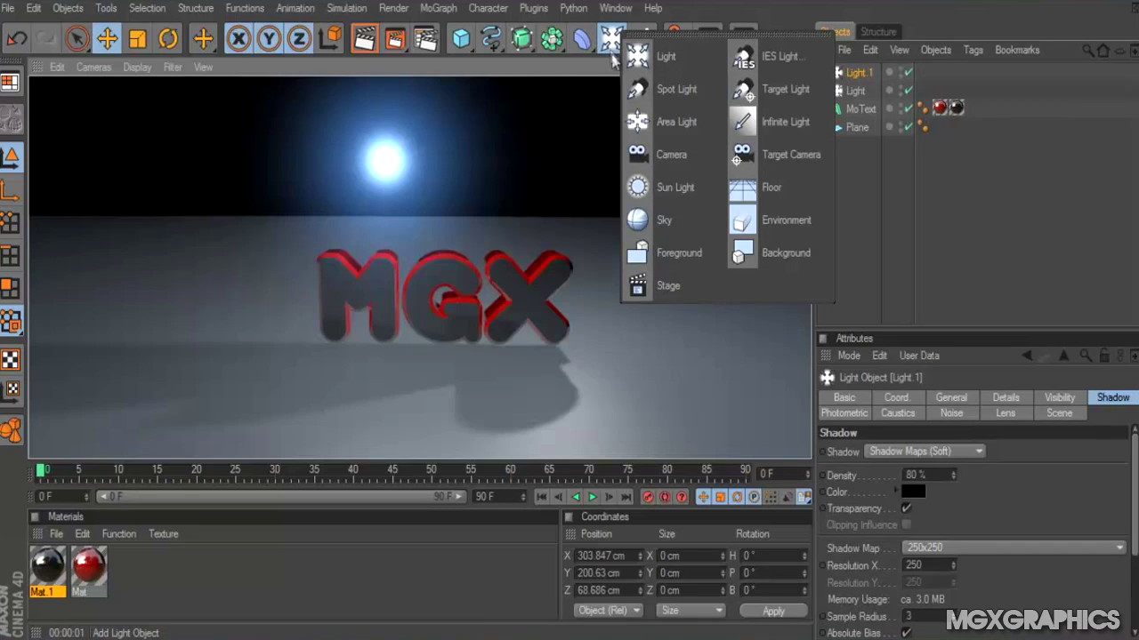
left_click(671, 153)
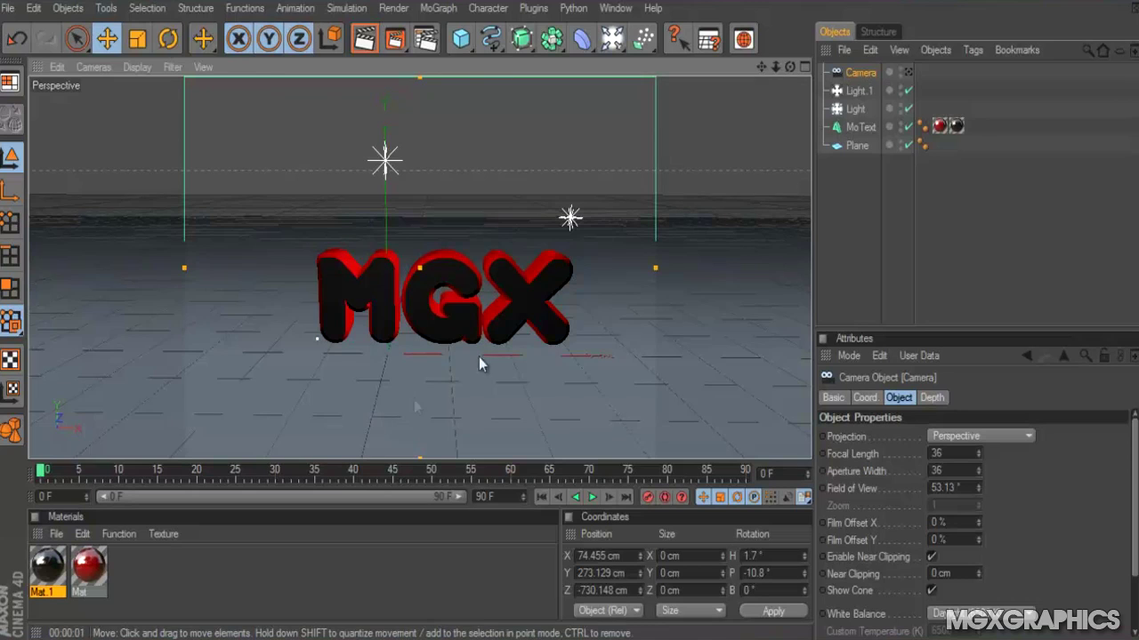
left_click_drag(775, 67, 569, 312)
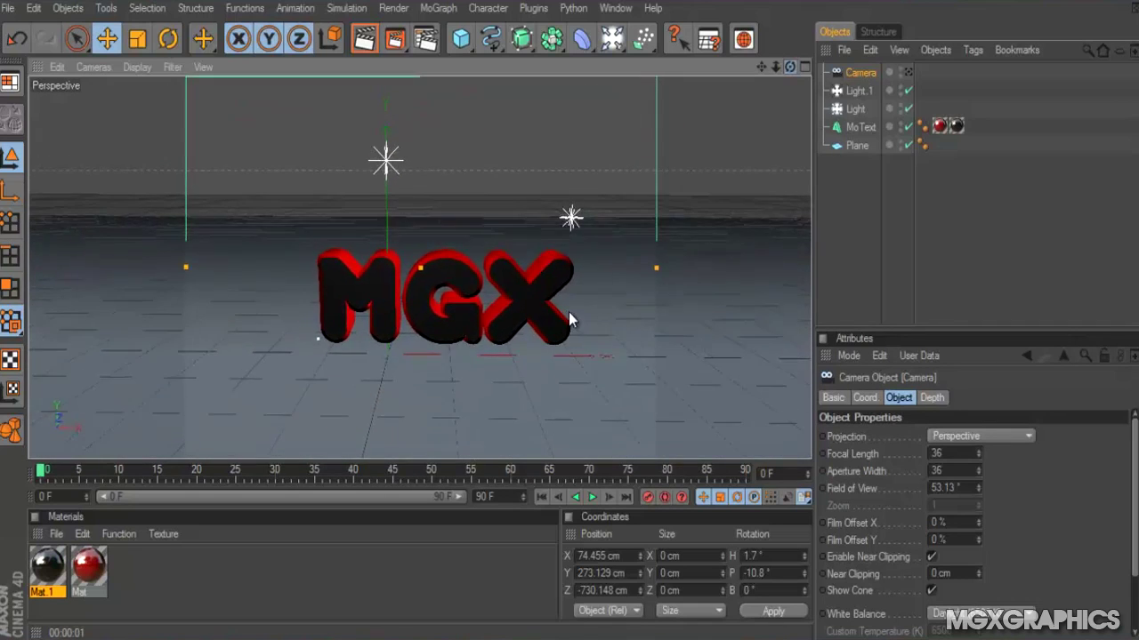
left_click(909, 75)
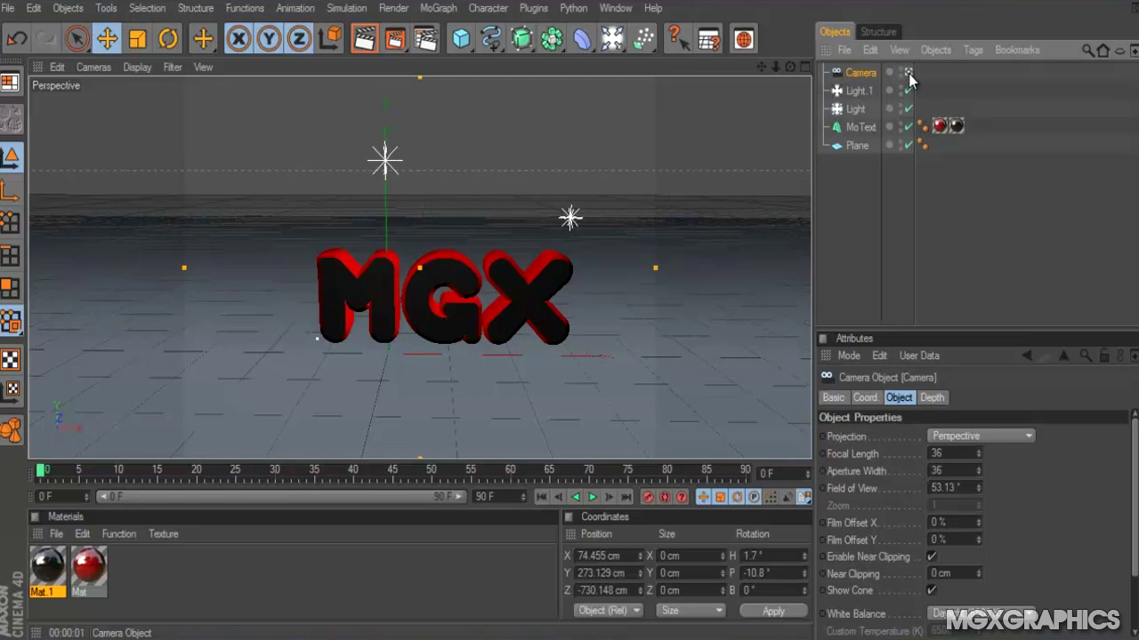
scroll(527, 227, "down", 10)
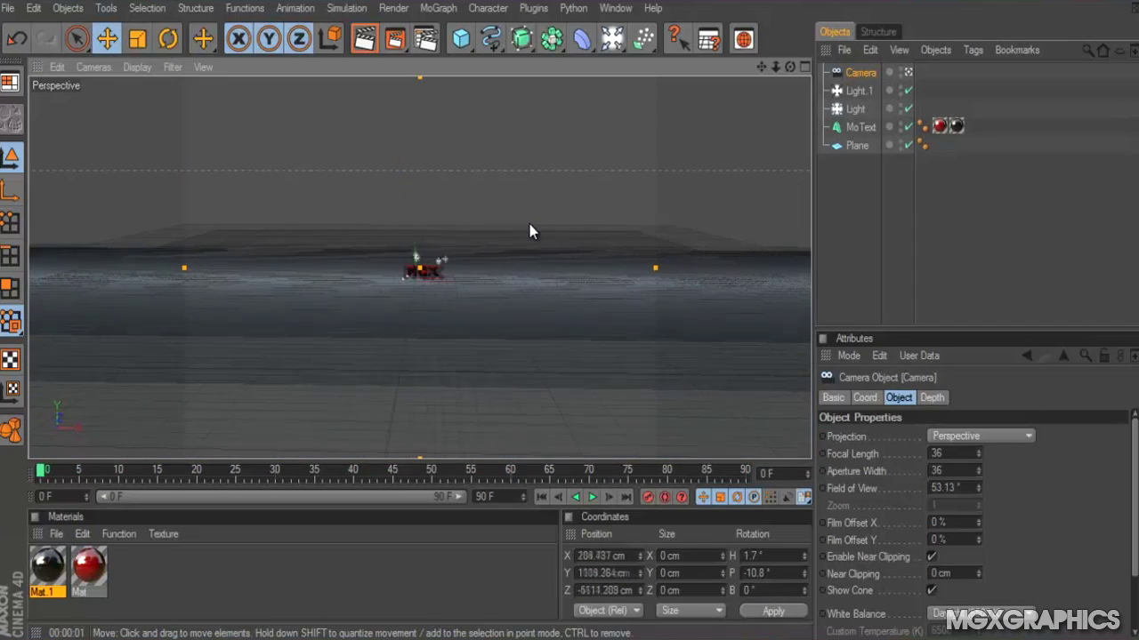
Move the camera in to about X 74, Y 270, Z -713 cm and enable Autokeying for its frame 0 starting position
scroll(530, 231, "up", 10)
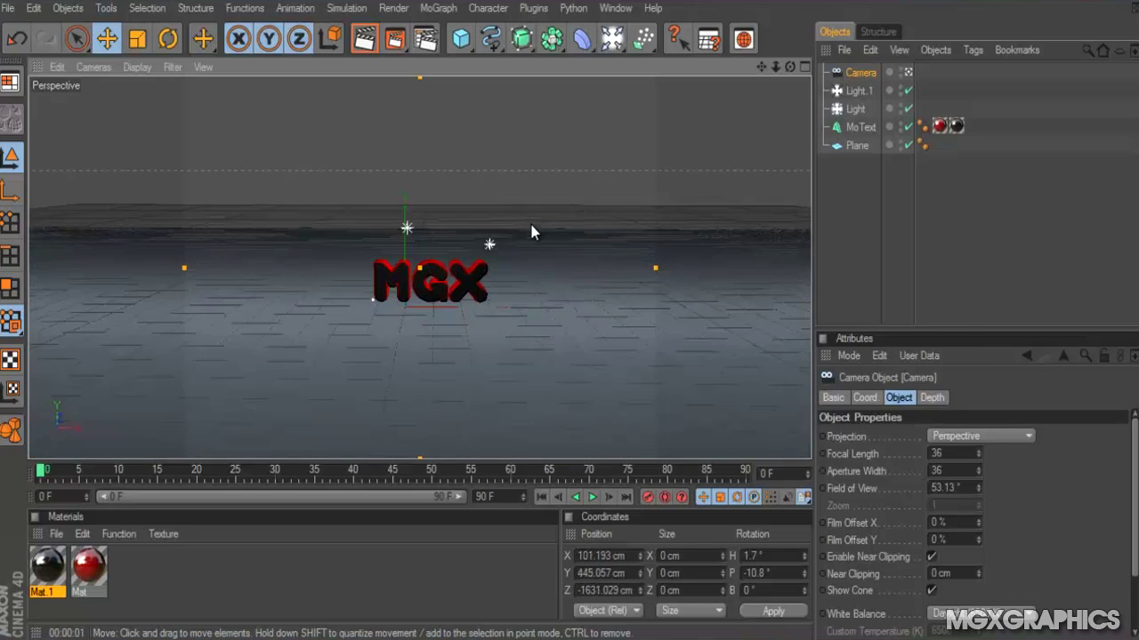
scroll(531, 231, "up", 6)
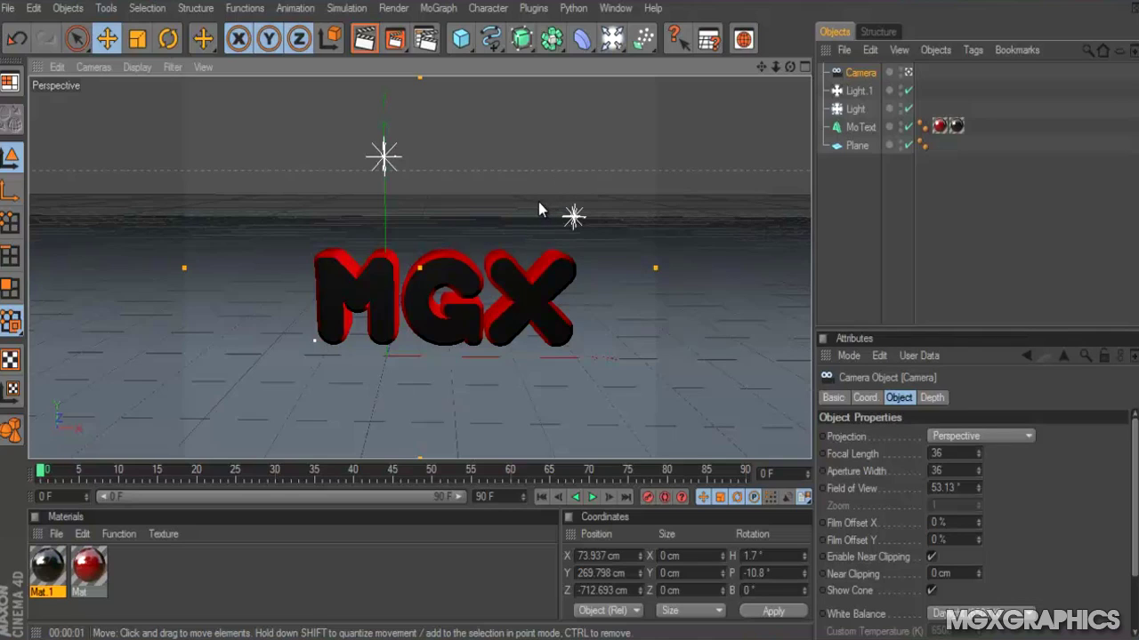
left_click(664, 498)
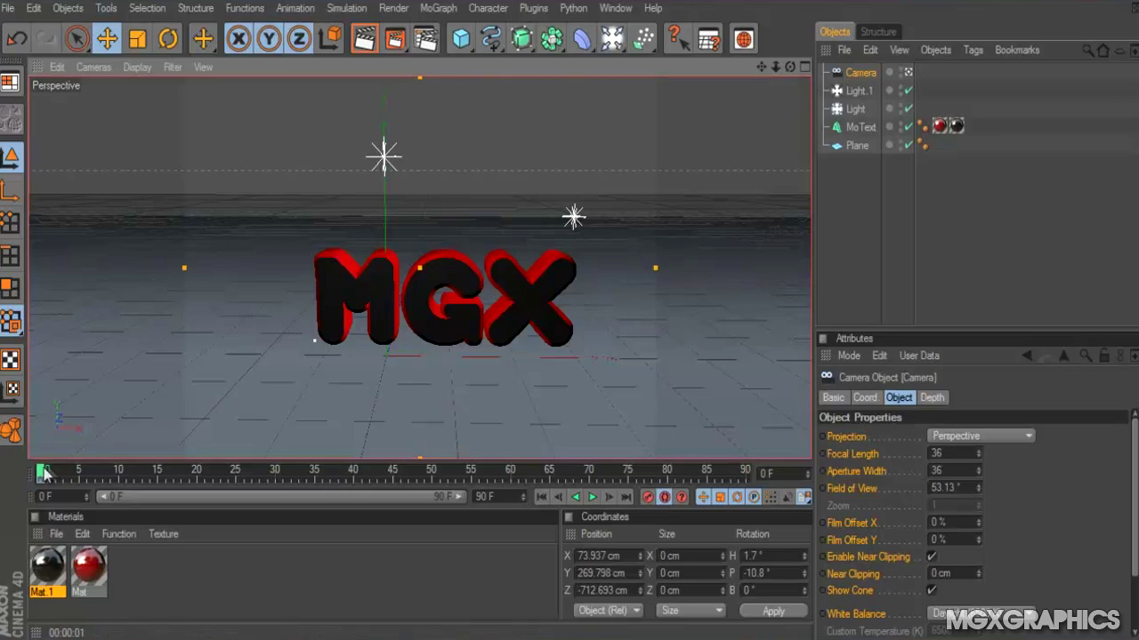
At frame 30, move the camera closer to the text, to about Z -500 cm, and record a keyframe
left_click_drag(42, 472, 188, 481)
left_click_drag(275, 478, 275, 478)
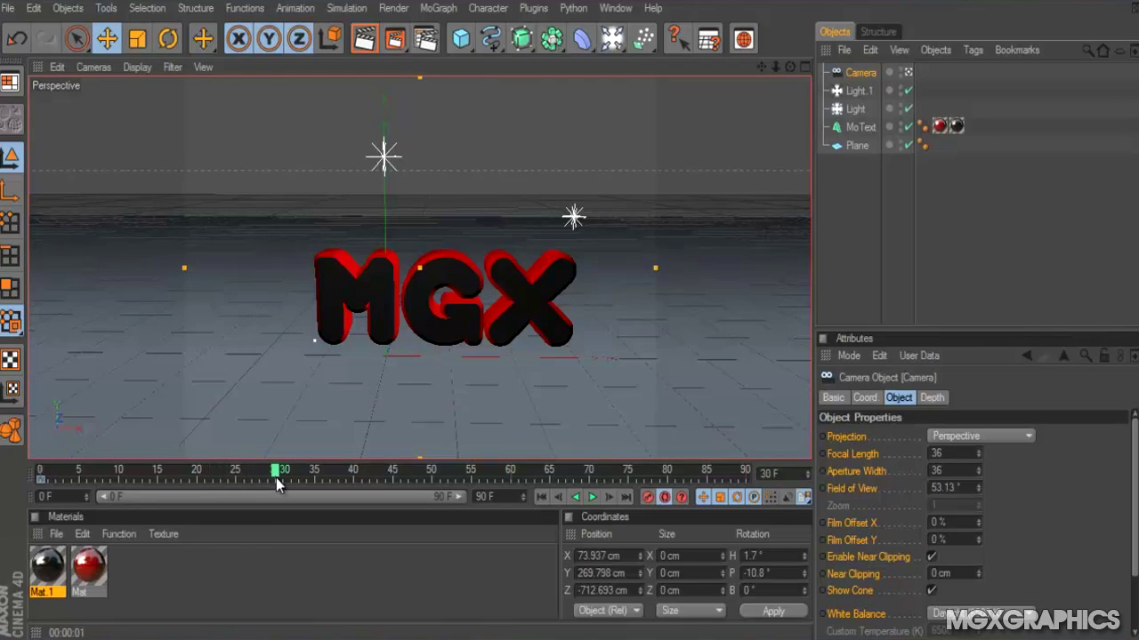
scroll(474, 306, "up", 4)
scroll(470, 306, "up", 2)
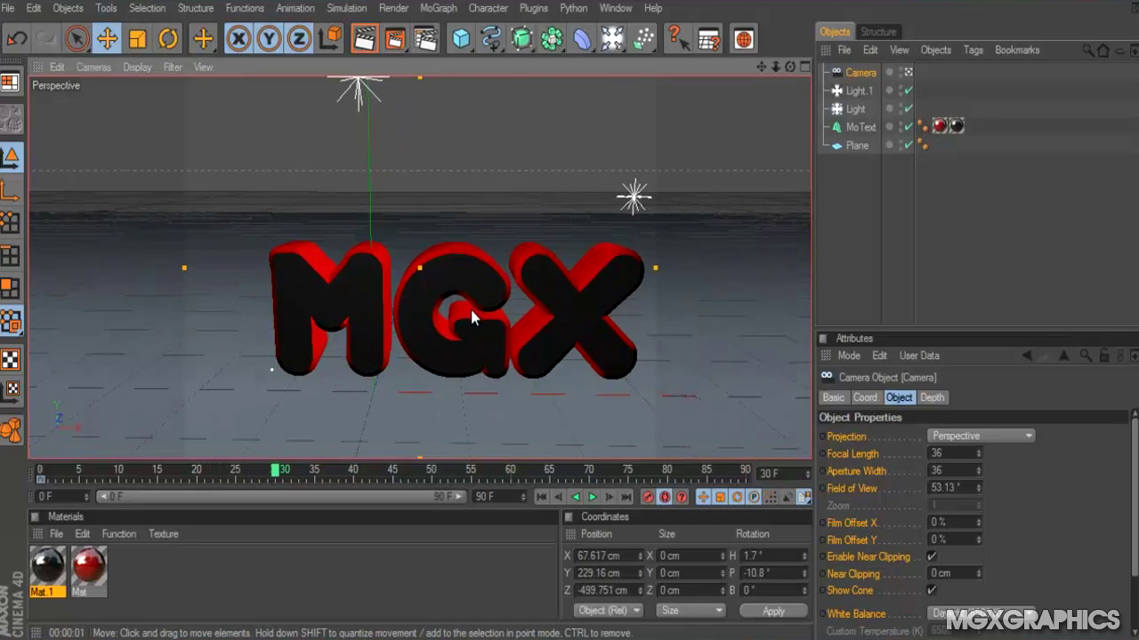
left_click(646, 497)
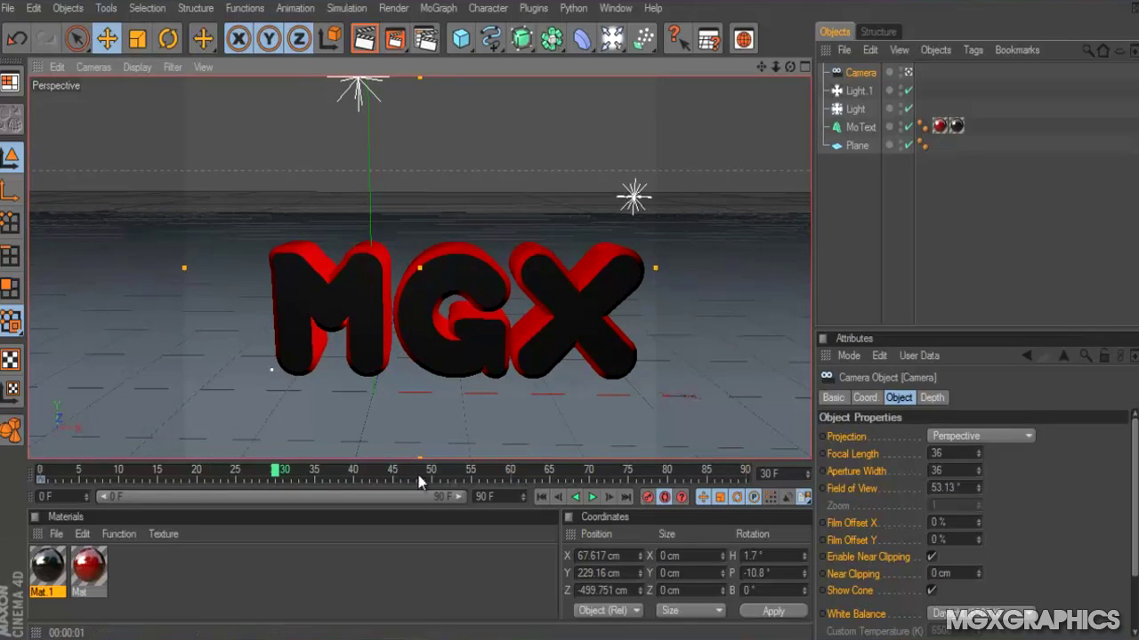
left_click(357, 474)
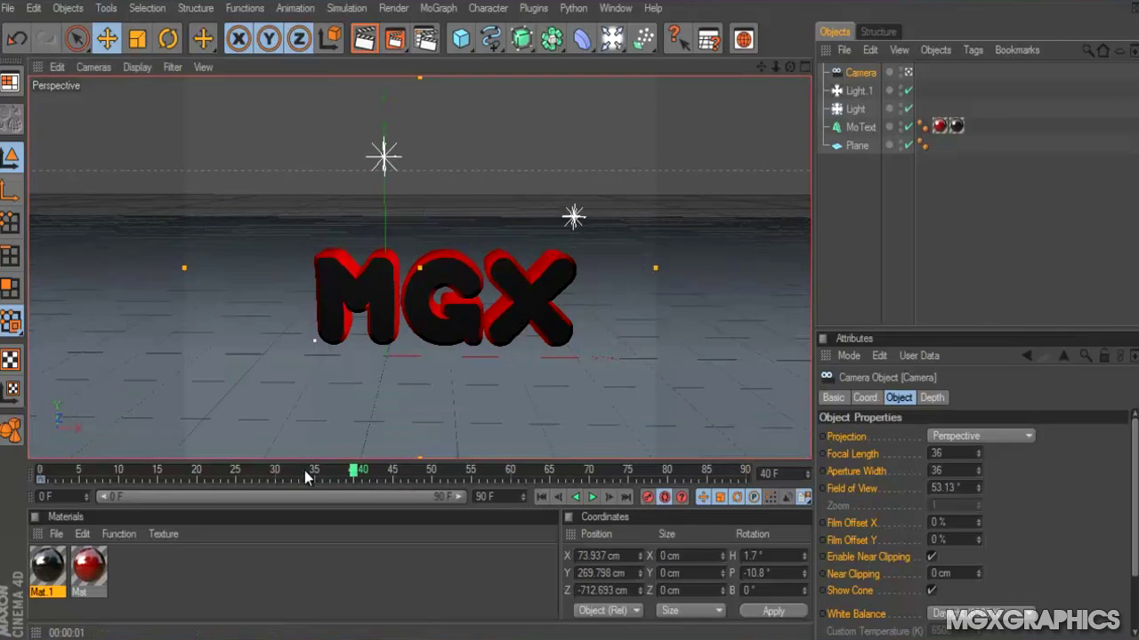
left_click(277, 475)
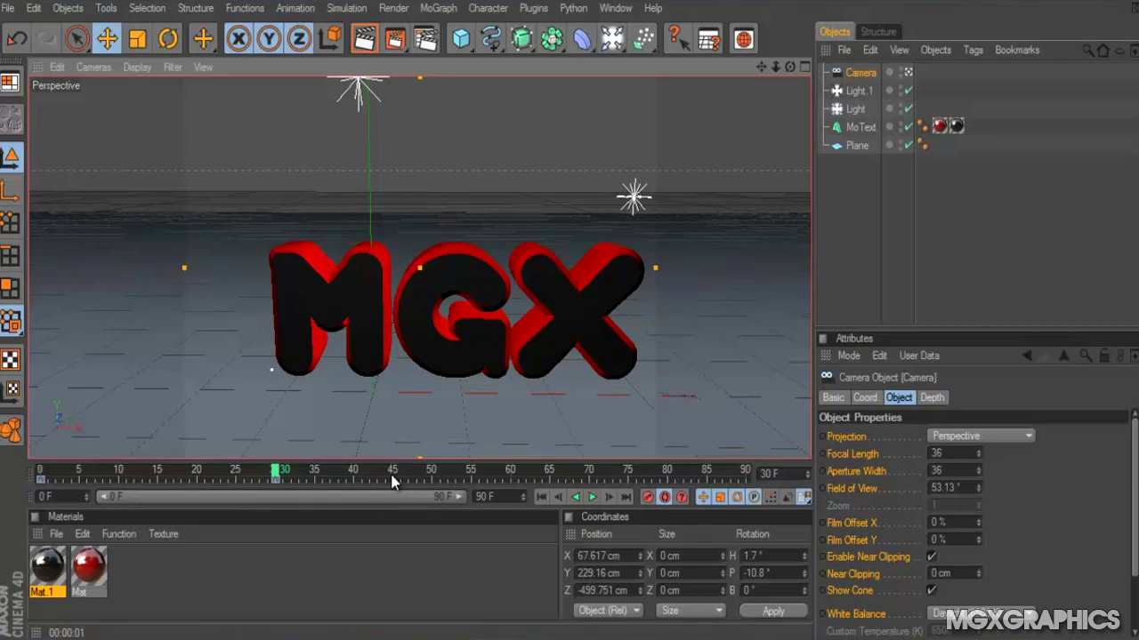
At frame 60, move the camera closer and sideways to about X -78, Y 186, Z -399 cm and record a keyframe
left_click_drag(392, 474, 511, 480)
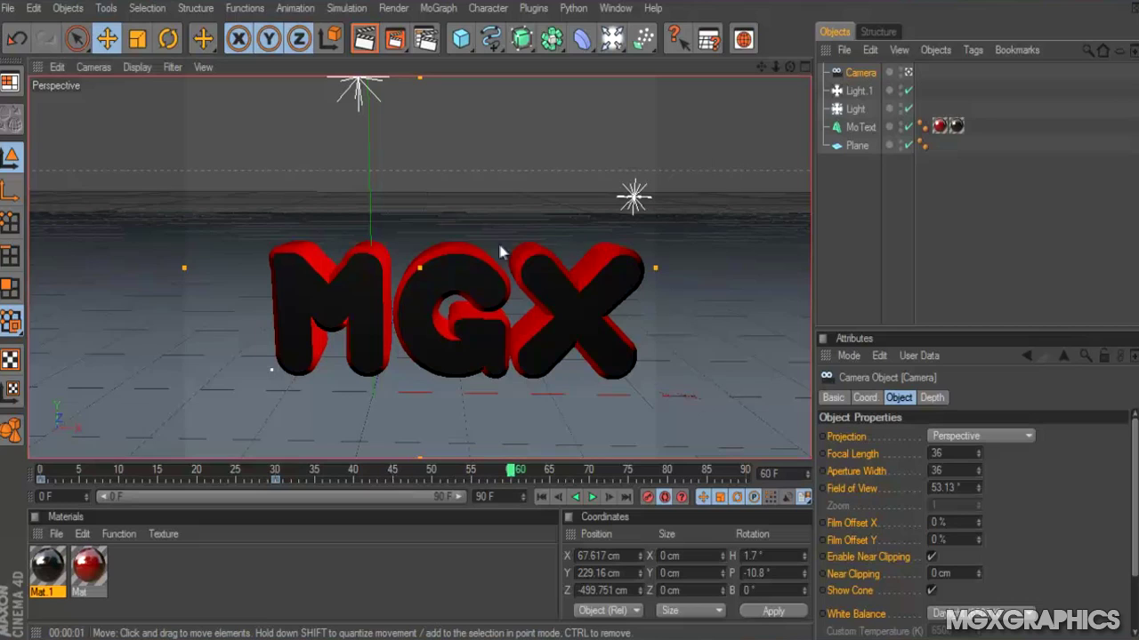
scroll(497, 244, "up", 5)
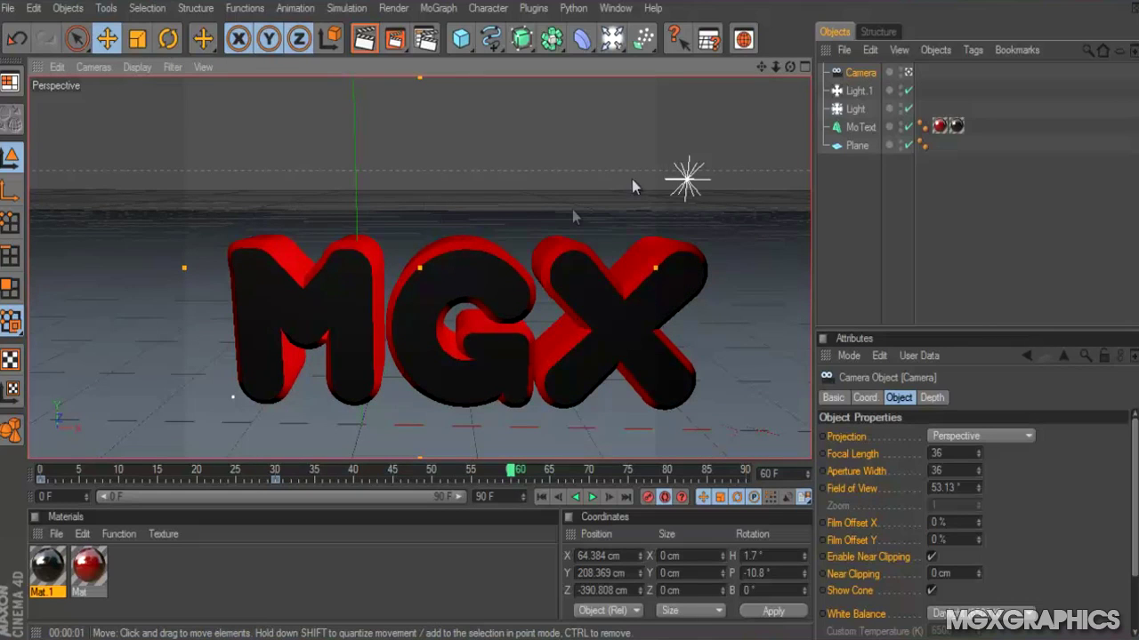
left_click_drag(761, 66, 554, 313)
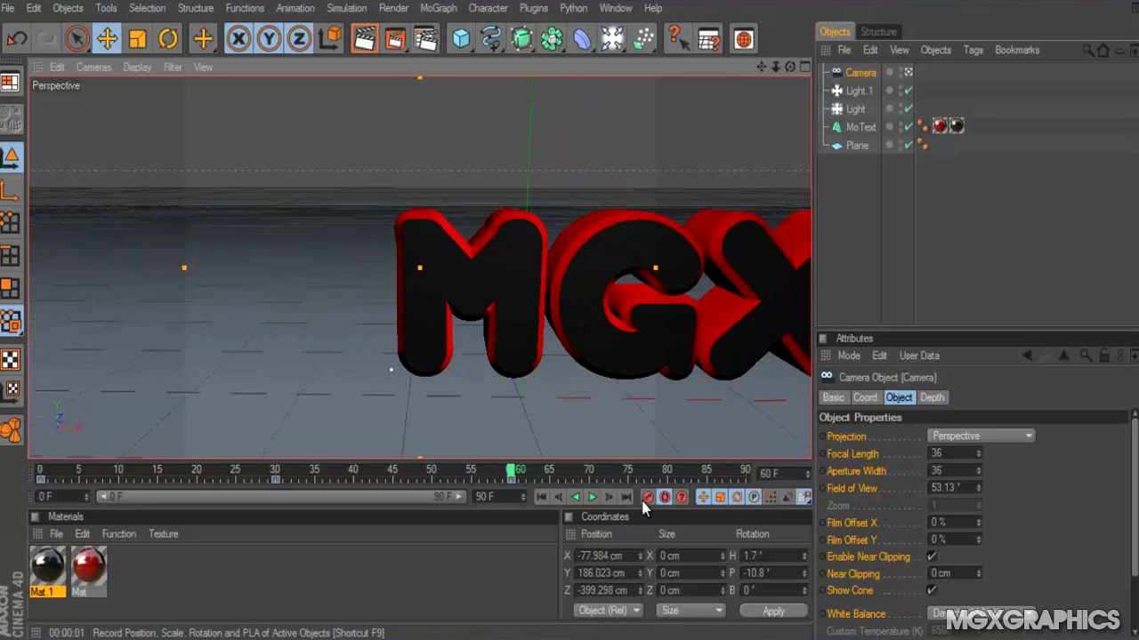
At frame 80, pan the camera across the text to about X 143, Y 176, Z -395 cm and record a keyframe
left_click(669, 472)
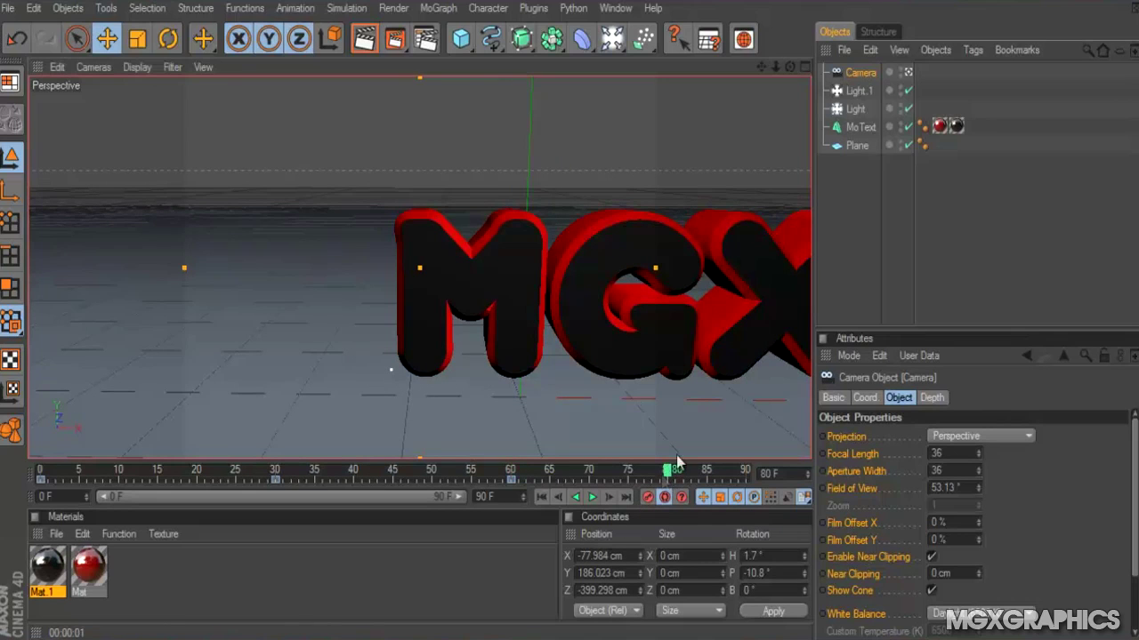
left_click_drag(571, 318, 568, 308)
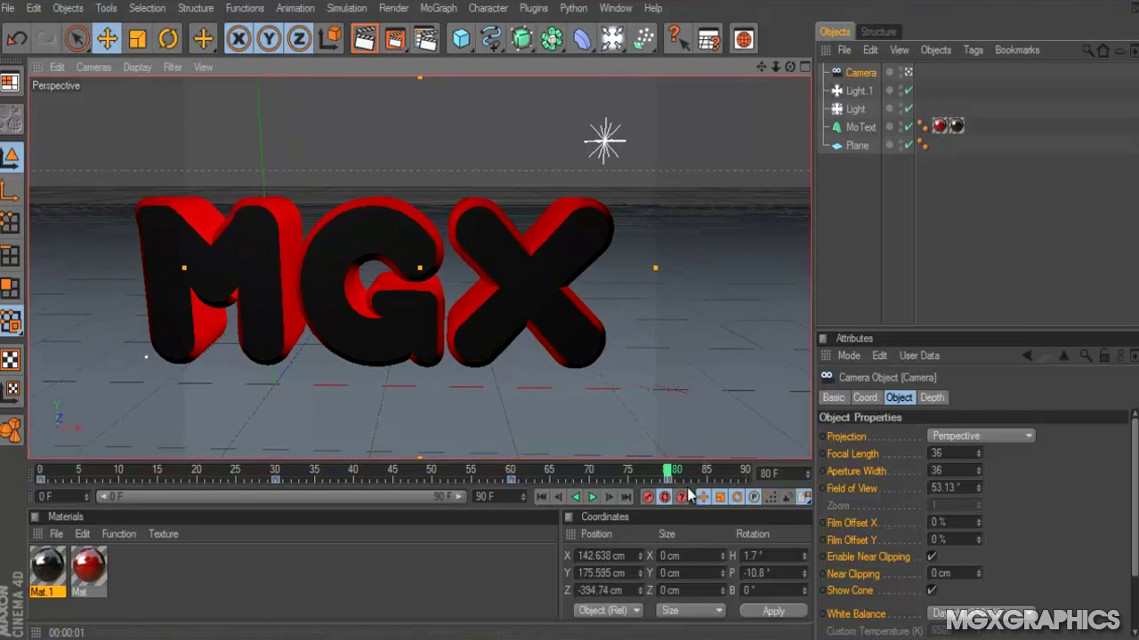
left_click(648, 498)
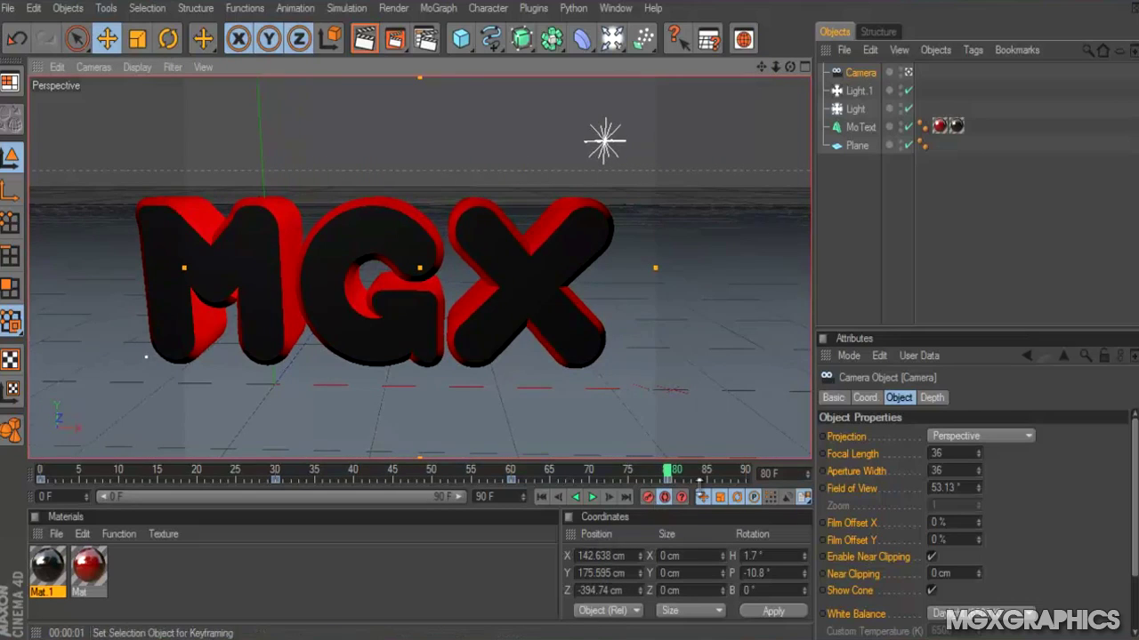
At frame 90, pull the camera back and recenter the text, at about X 81, Y 204, Z -500 cm, and record a keyframe
left_click(744, 469)
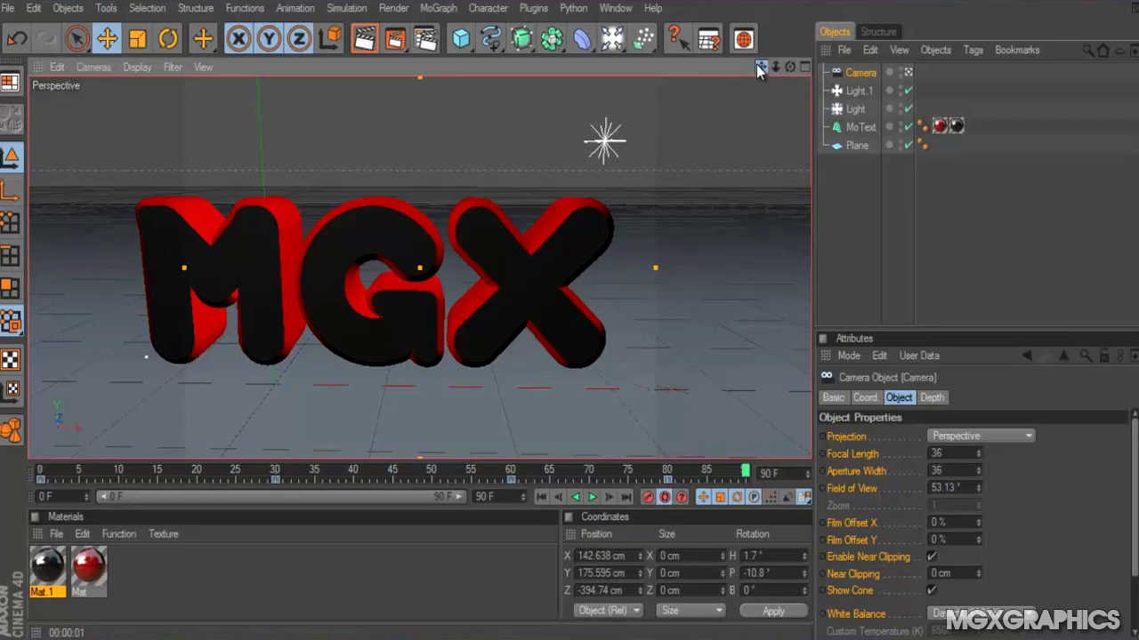
scroll(581, 183, "down", 2)
scroll(579, 184, "down", 2)
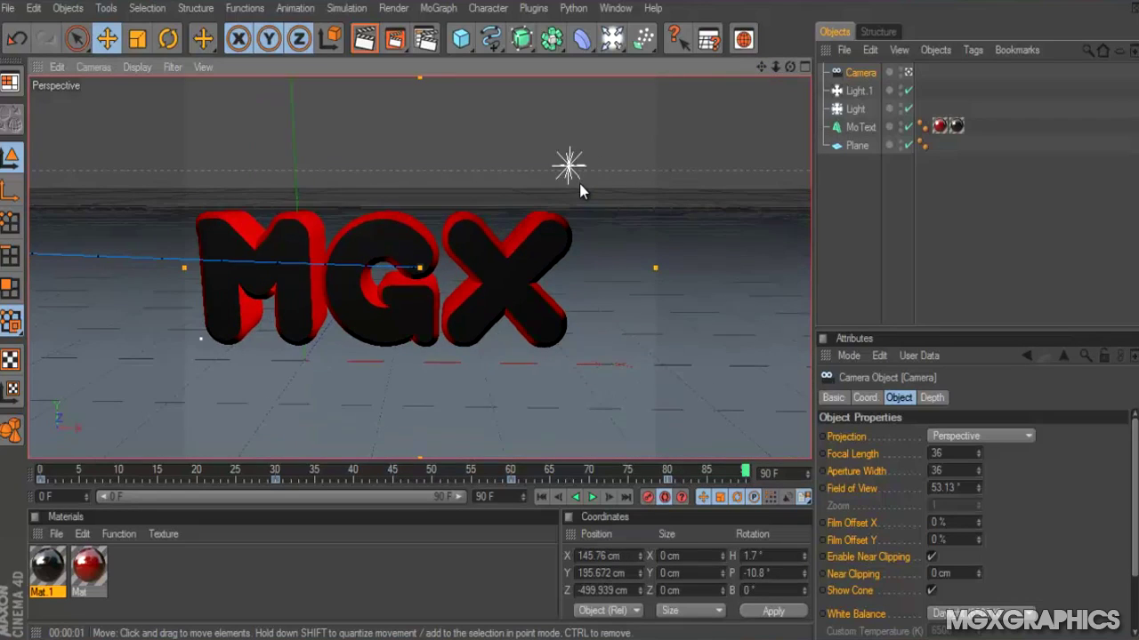
mouse_move(570, 312)
middle_mouse_down("alt")
mouse_move(579, 320)
mouse_move(572, 314)
middle_mouse_up("alt")
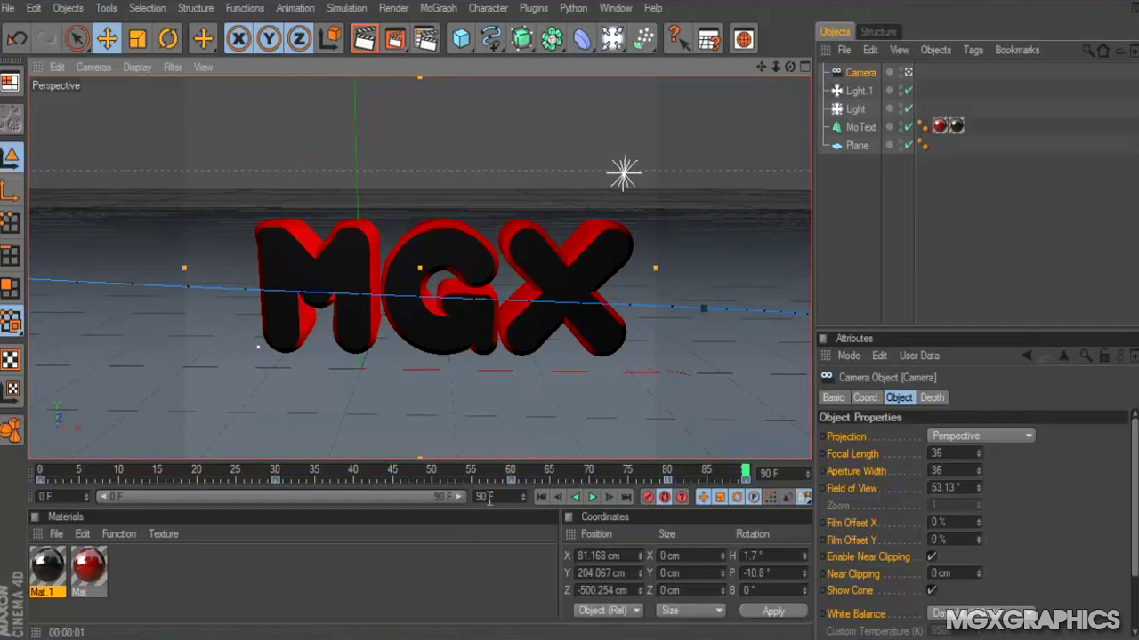
Extend the animation's end to 150 frames and shift the visible timeline range to frames 35–125
key("Return")
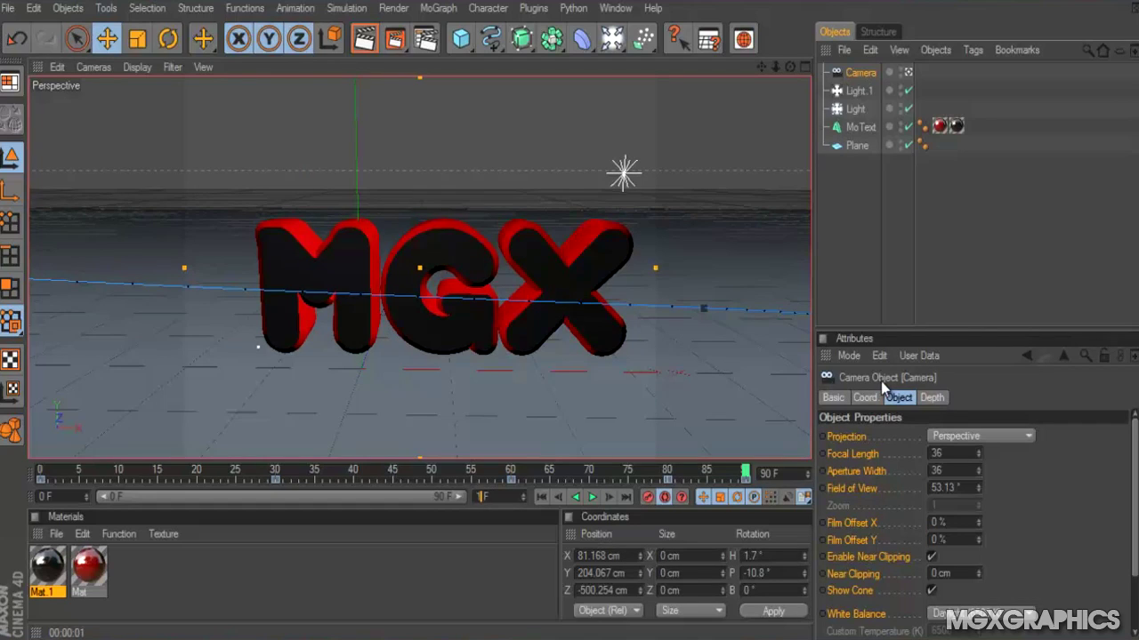
type("150")
key("Return")
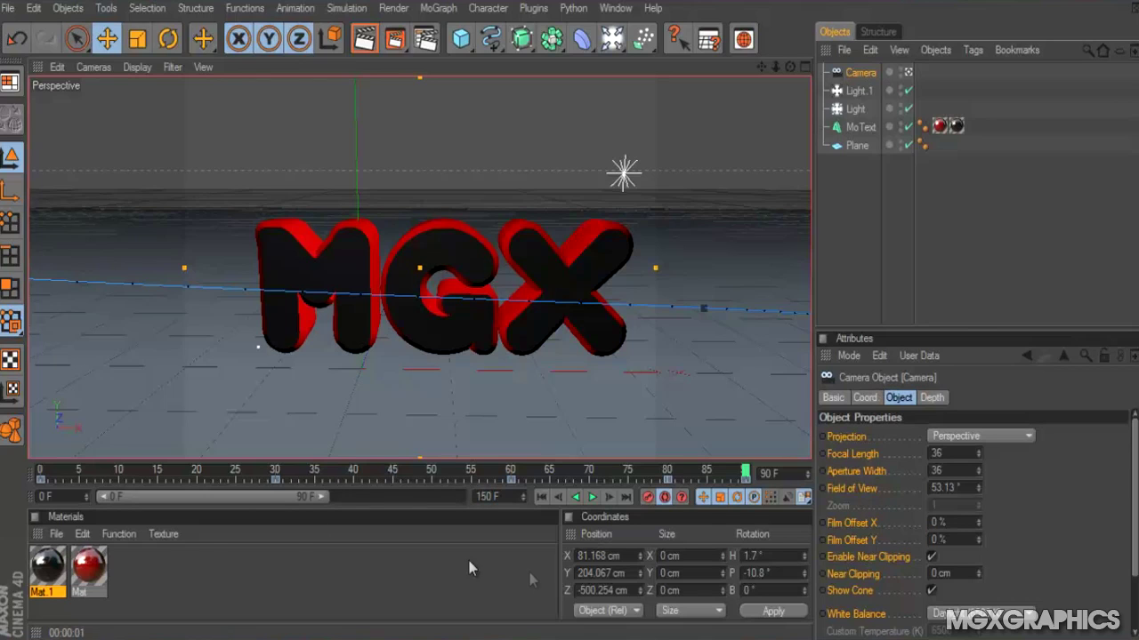
left_click_drag(280, 503, 364, 525)
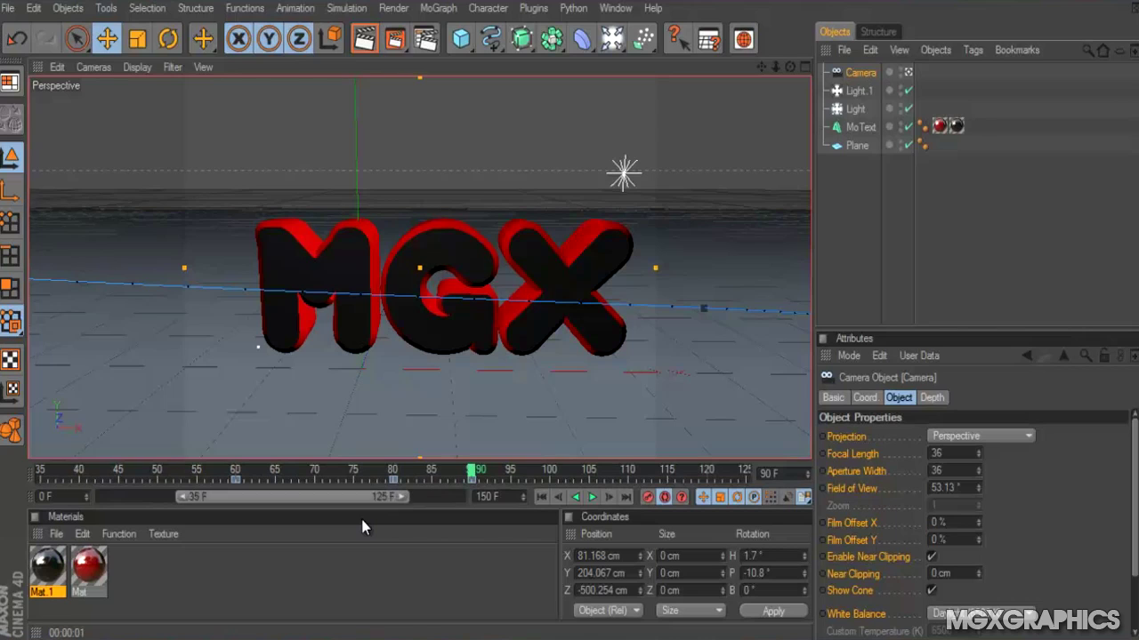
At frame 110, fly the camera through the text to about X 62, Y 83, Z 134 cm and record a keyframe
left_click(626, 473)
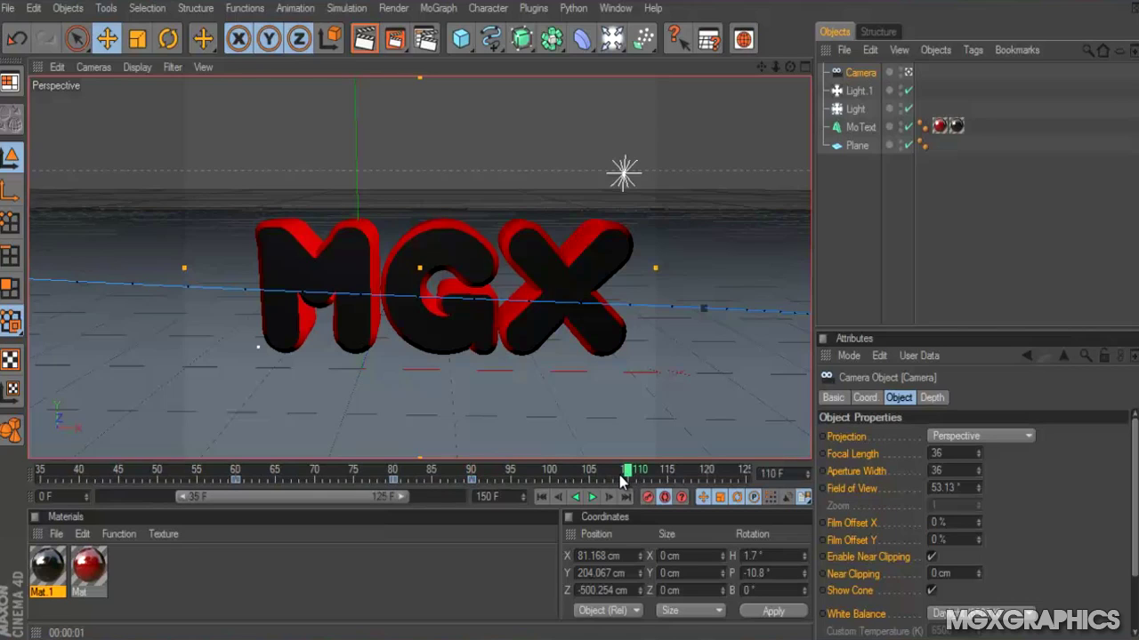
scroll(434, 305, "up", 5)
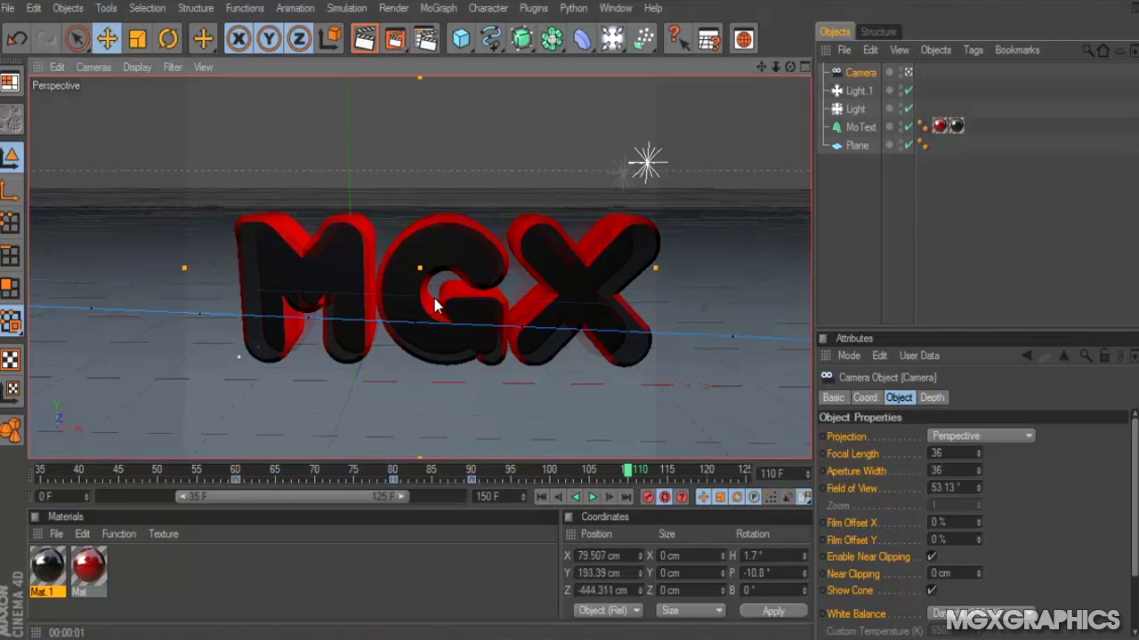
scroll(433, 305, "up", 10)
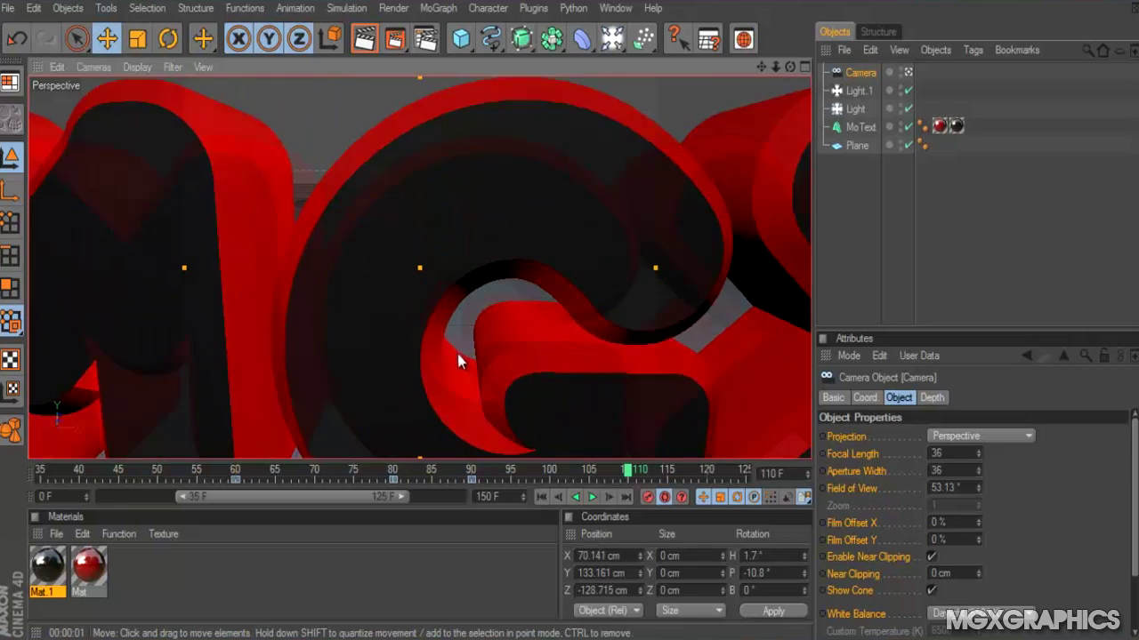
scroll(493, 364, "up", 6)
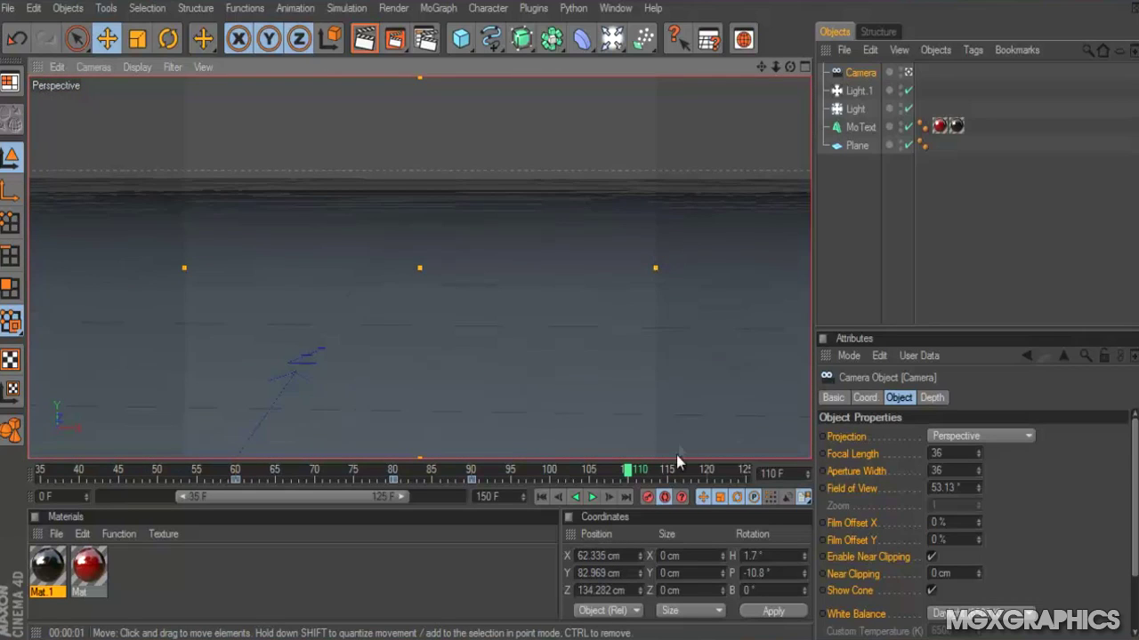
left_click(652, 498)
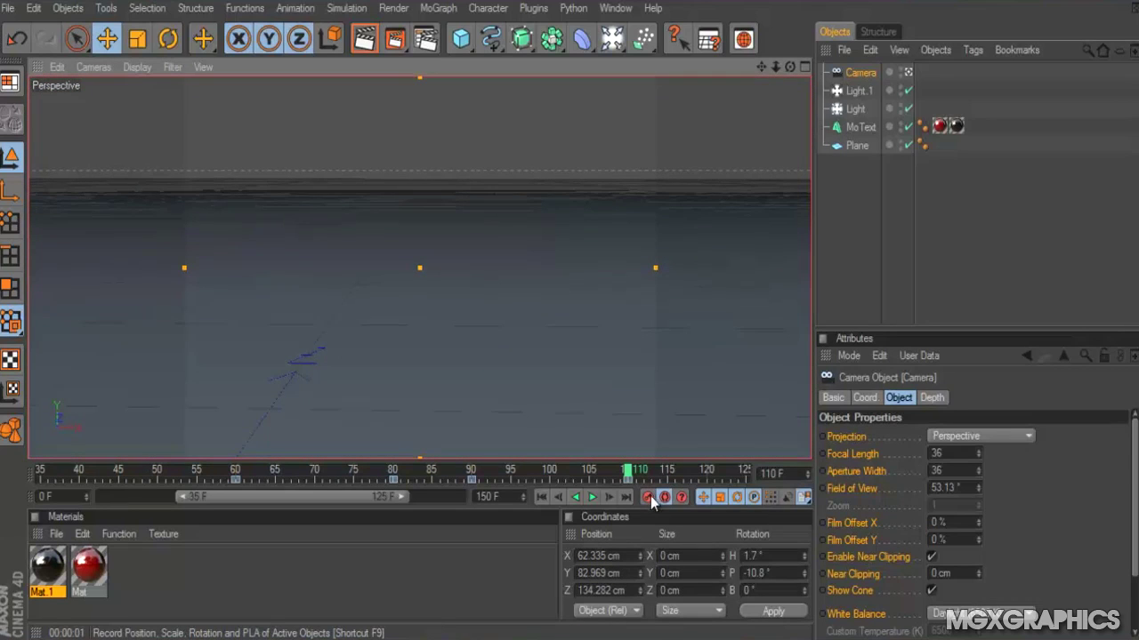
Play the camera animation from the start, stop it, and return to frame 0 with the timeline showing frames 0–90
left_click(542, 497)
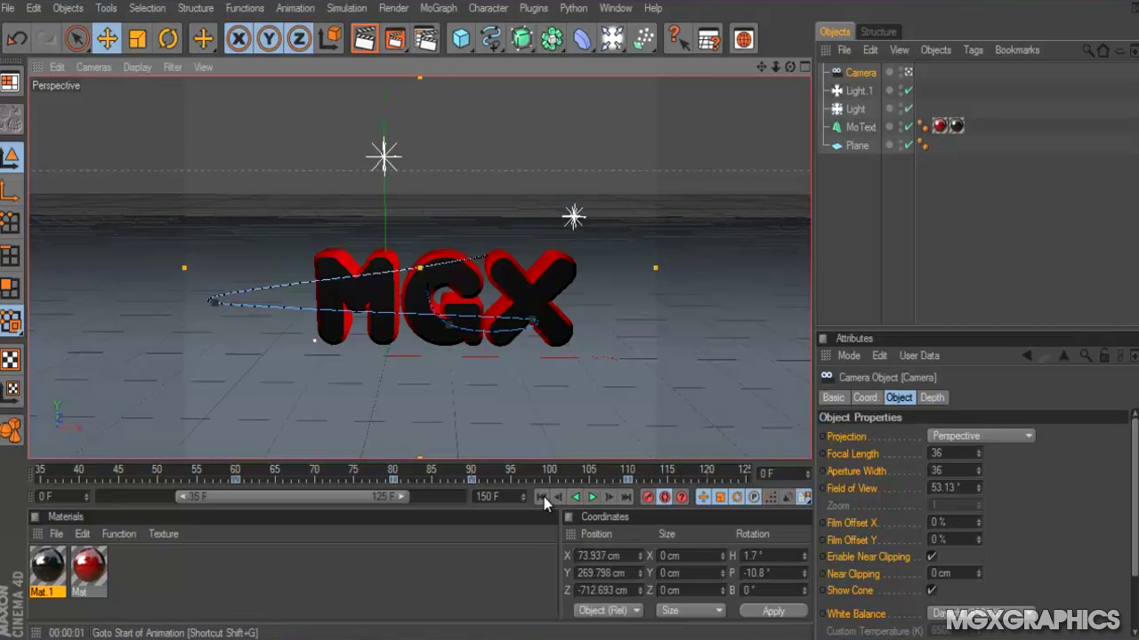
left_click(591, 500)
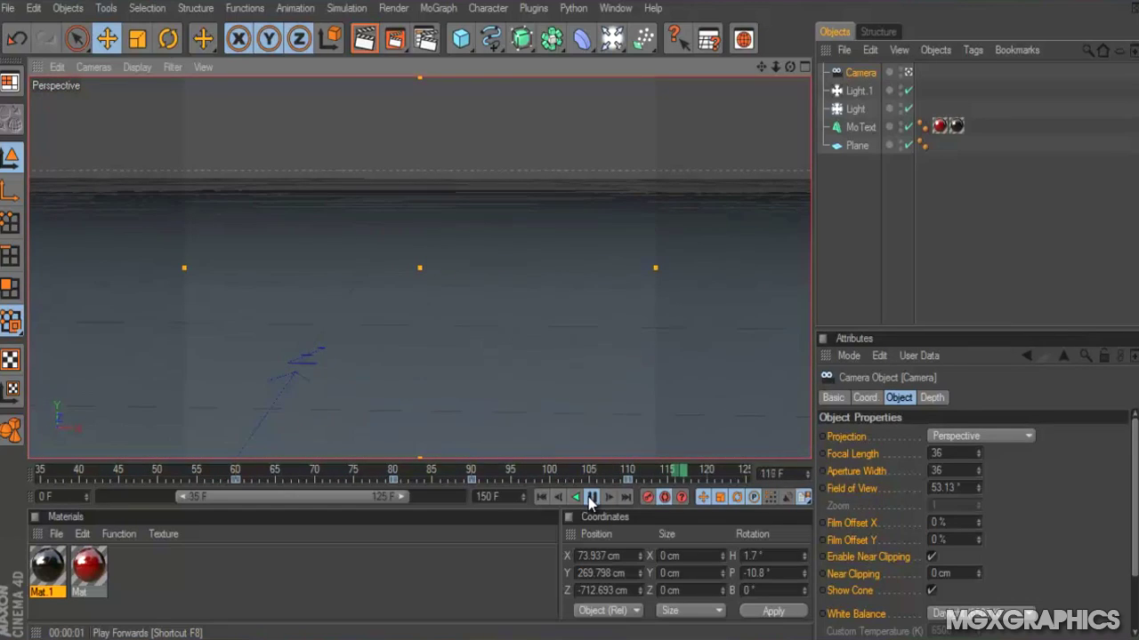
left_click(588, 497)
left_click_drag(323, 501, 184, 502)
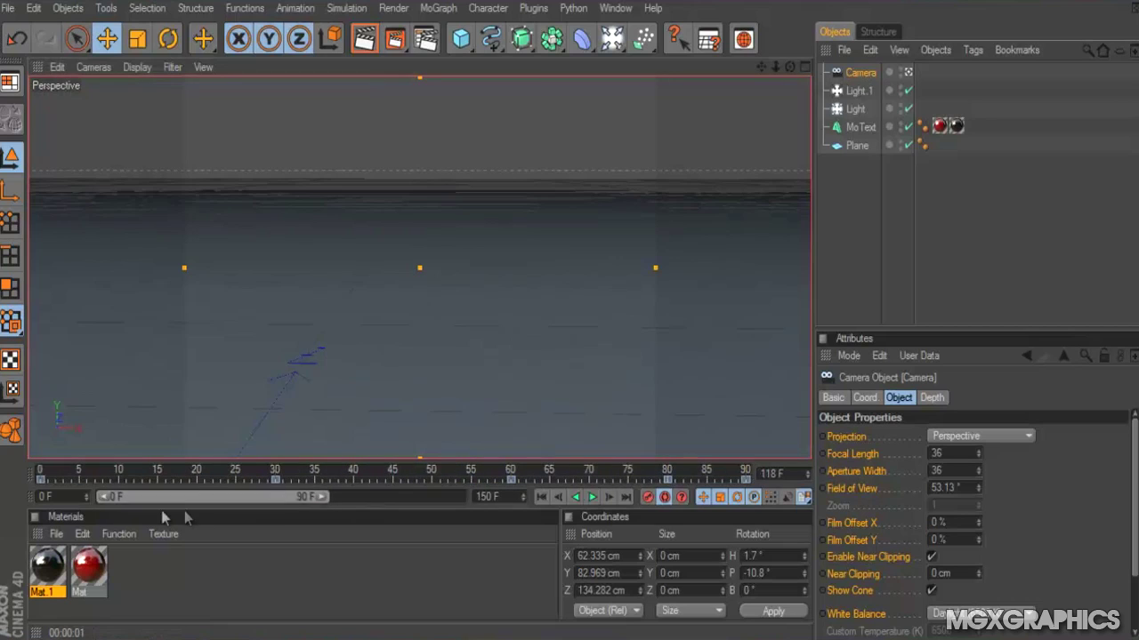
left_click(34, 465)
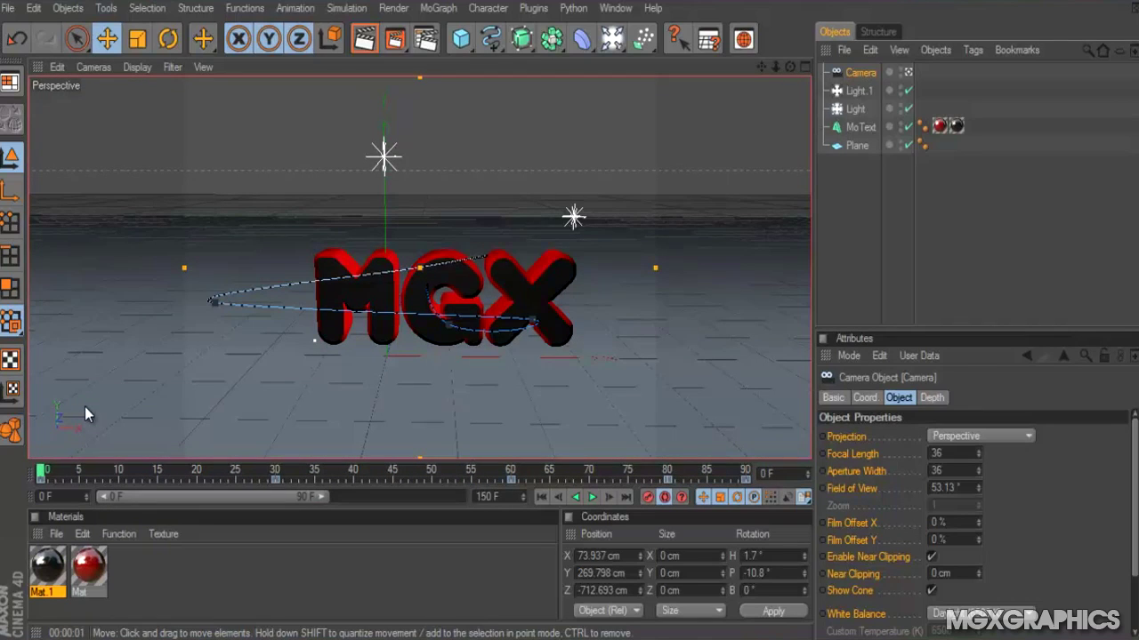